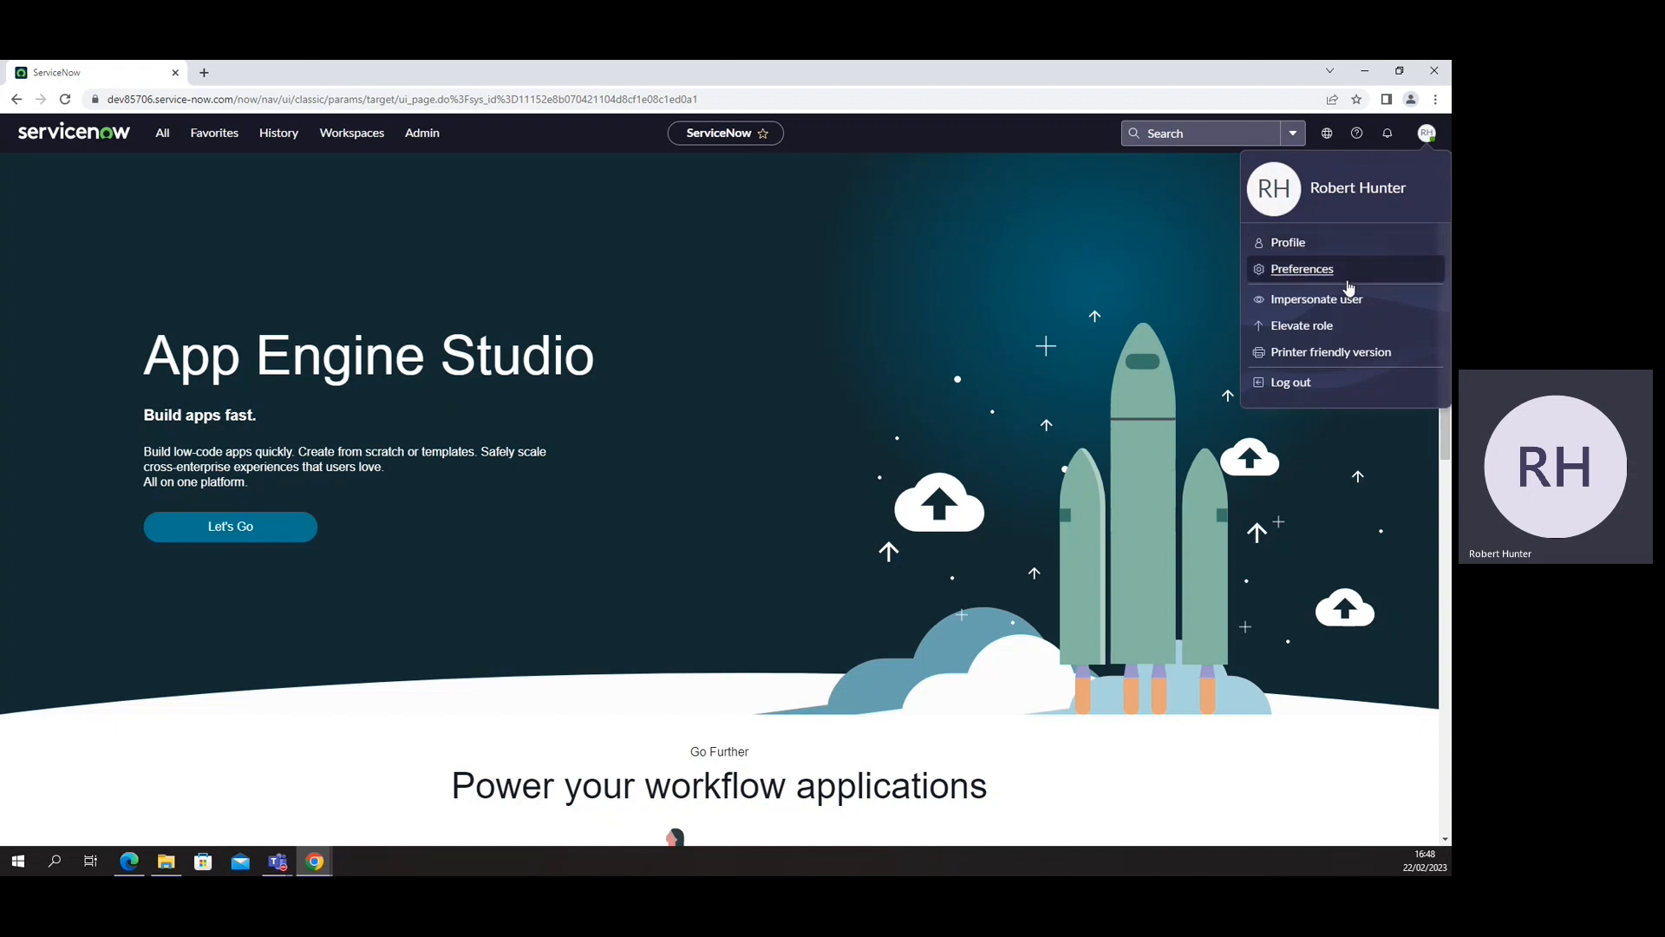
# Review the options offered in the Accessibility preferences and close them.
pyautogui.click(881, 358)
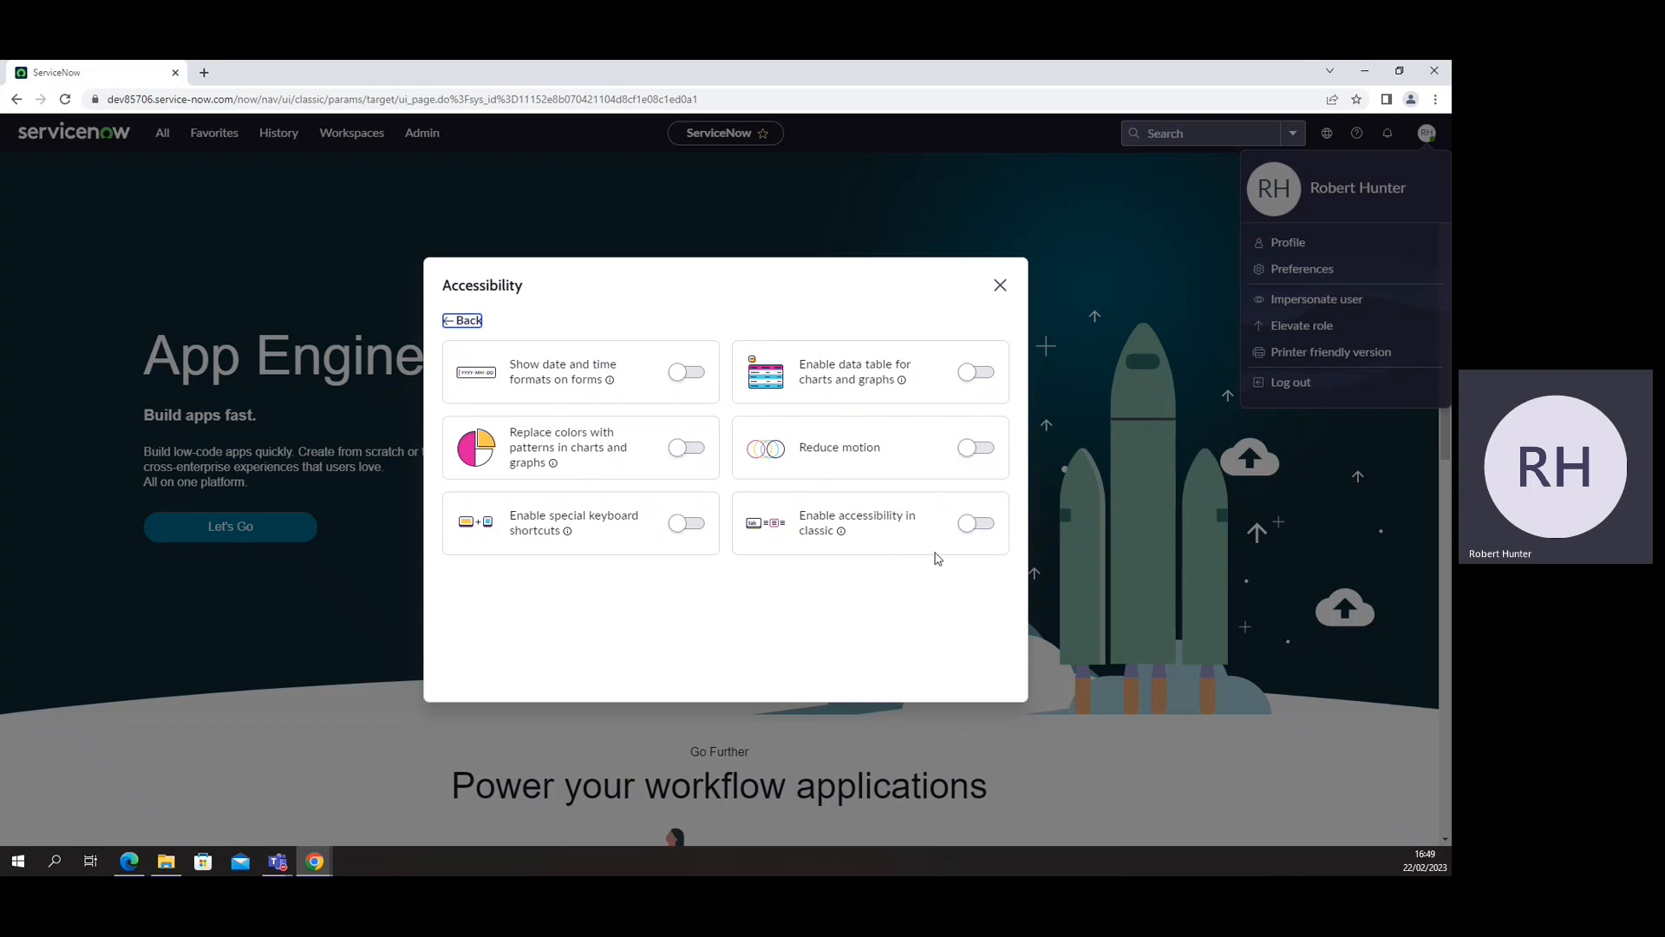
pyautogui.click(1000, 285)
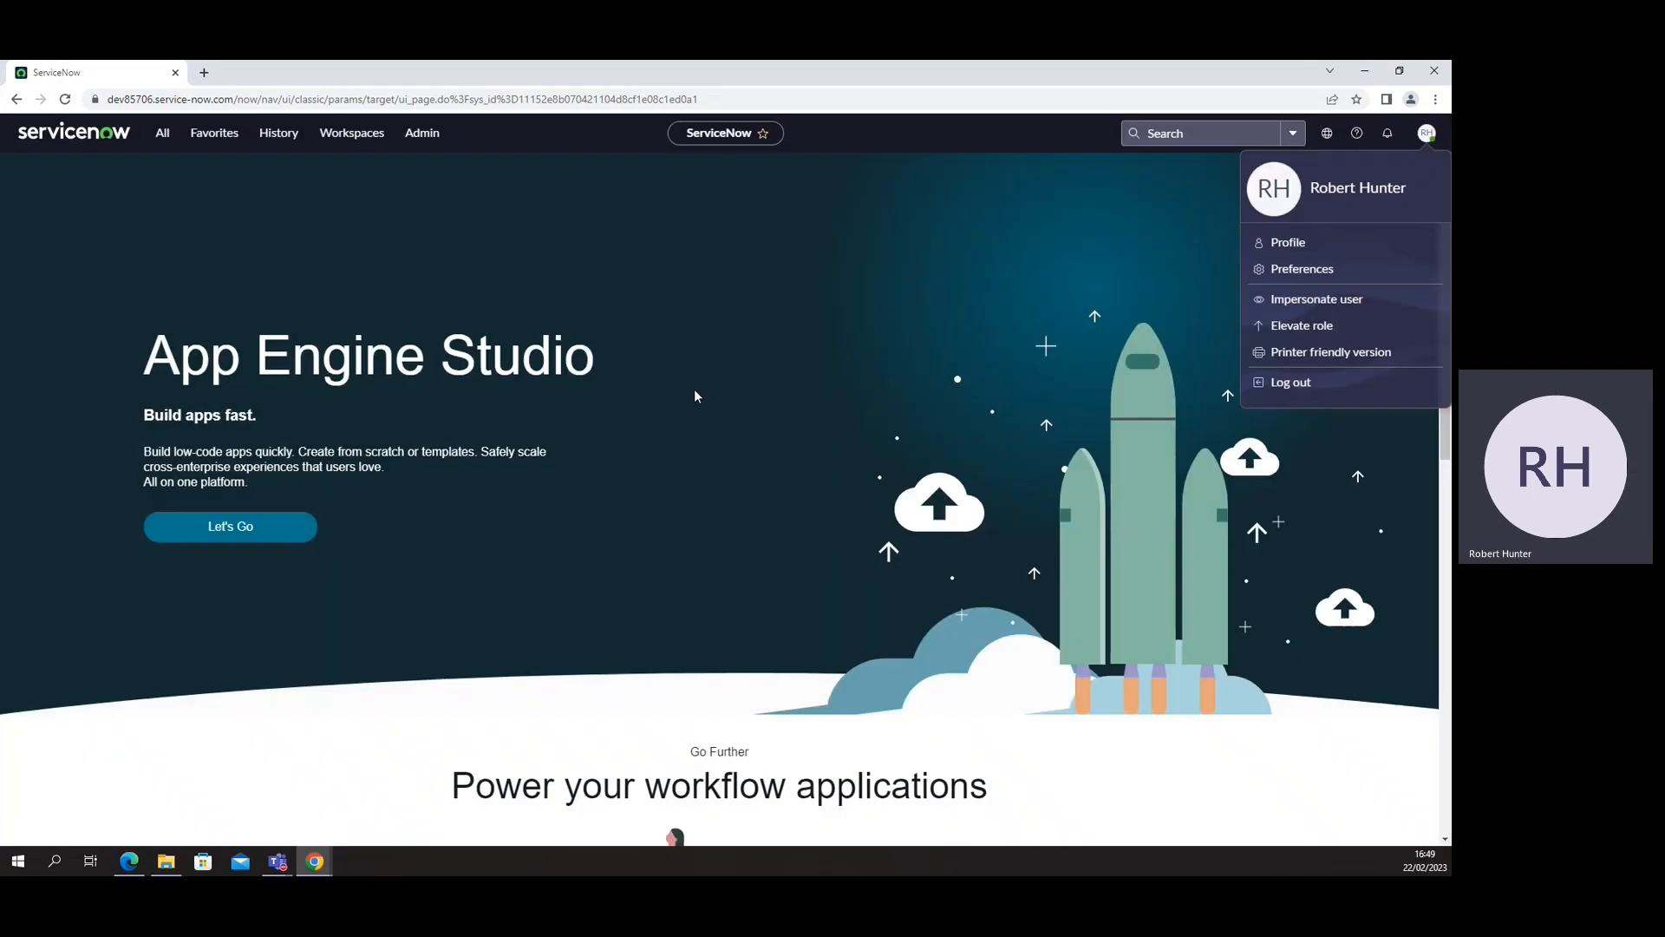
# Open the incident list by entering incident.list in the navigation filter.
pyautogui.click(162, 133)
pyautogui.click(156, 176)
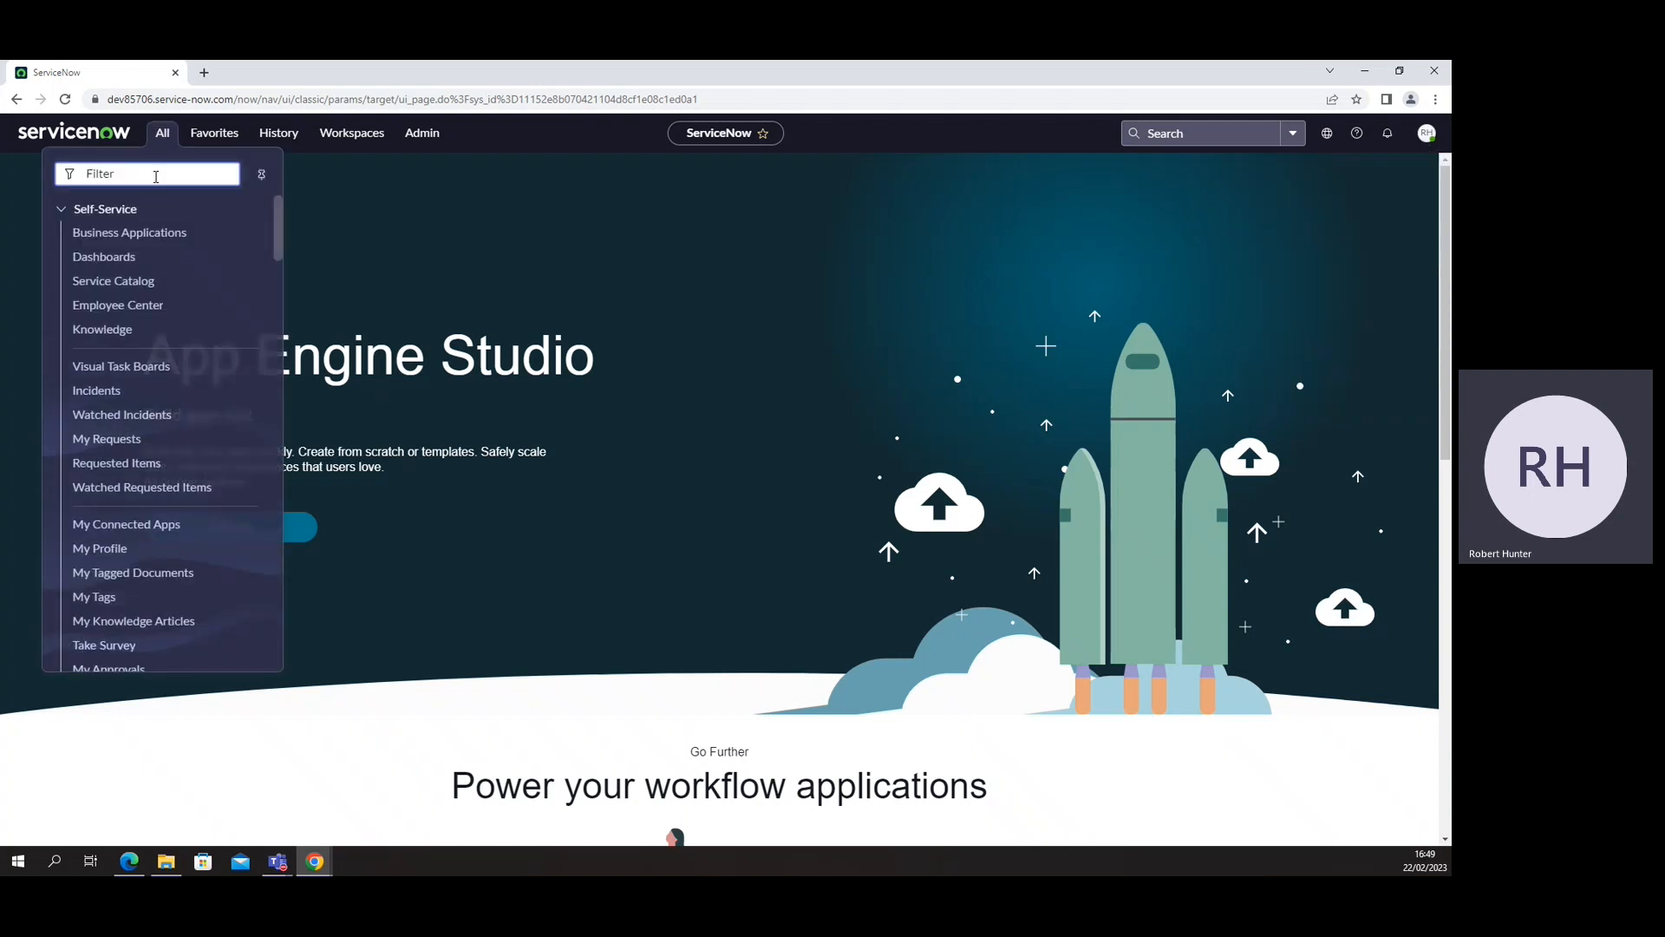
pyautogui.write('incident')
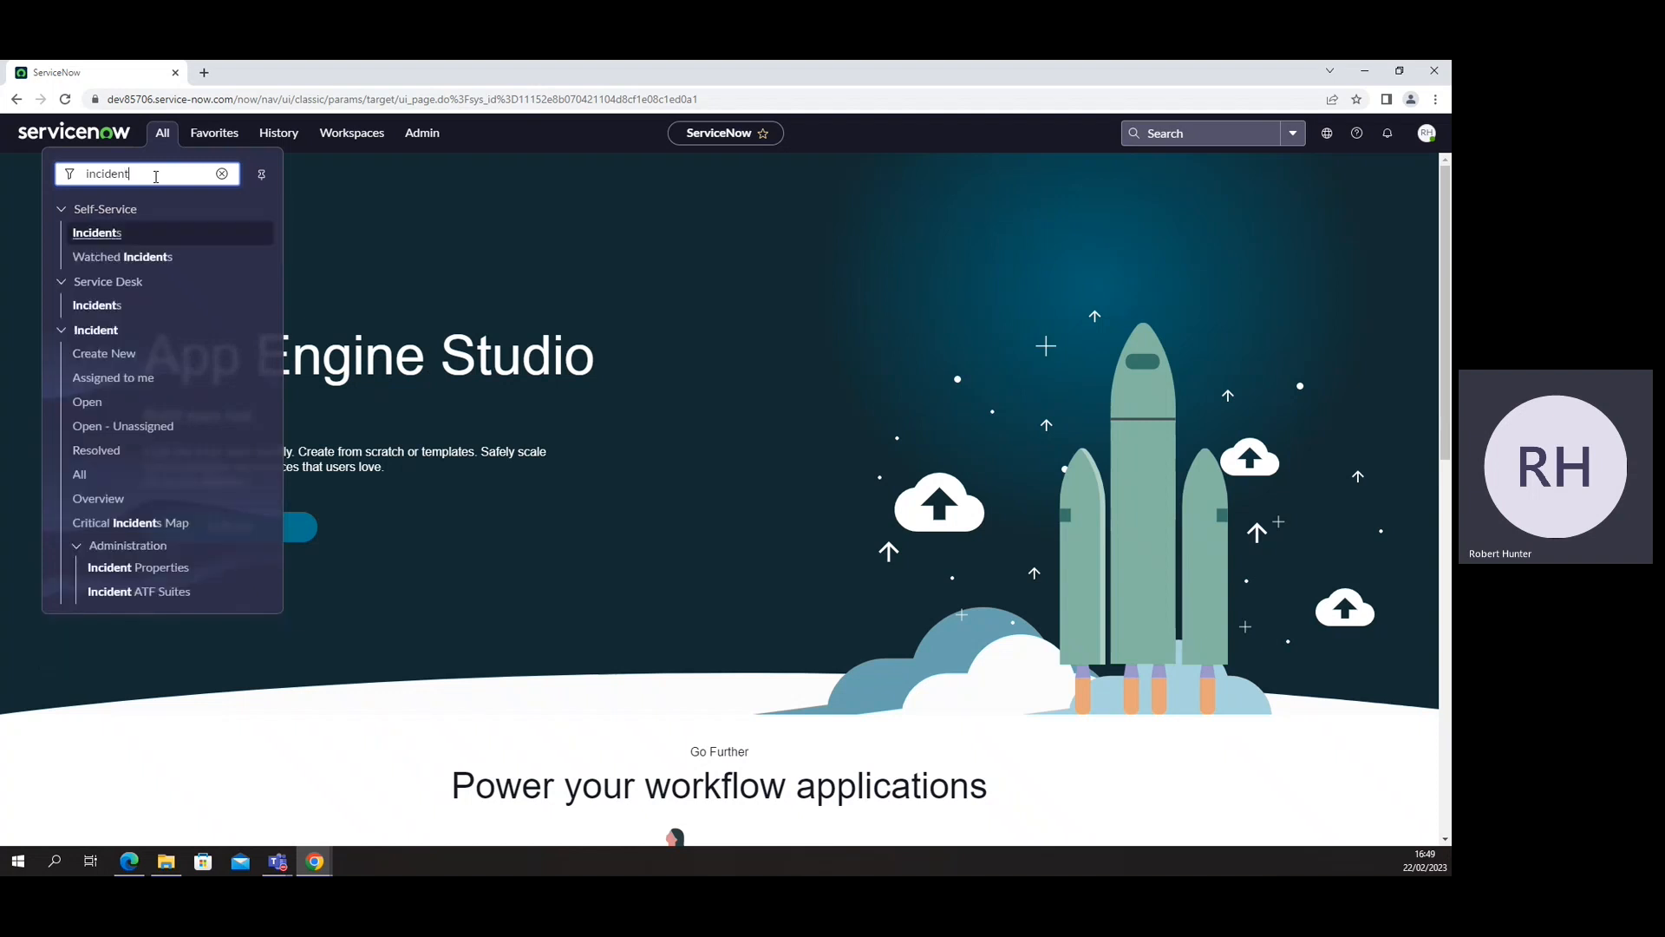
pyautogui.write('.list')
pyautogui.press('Return')
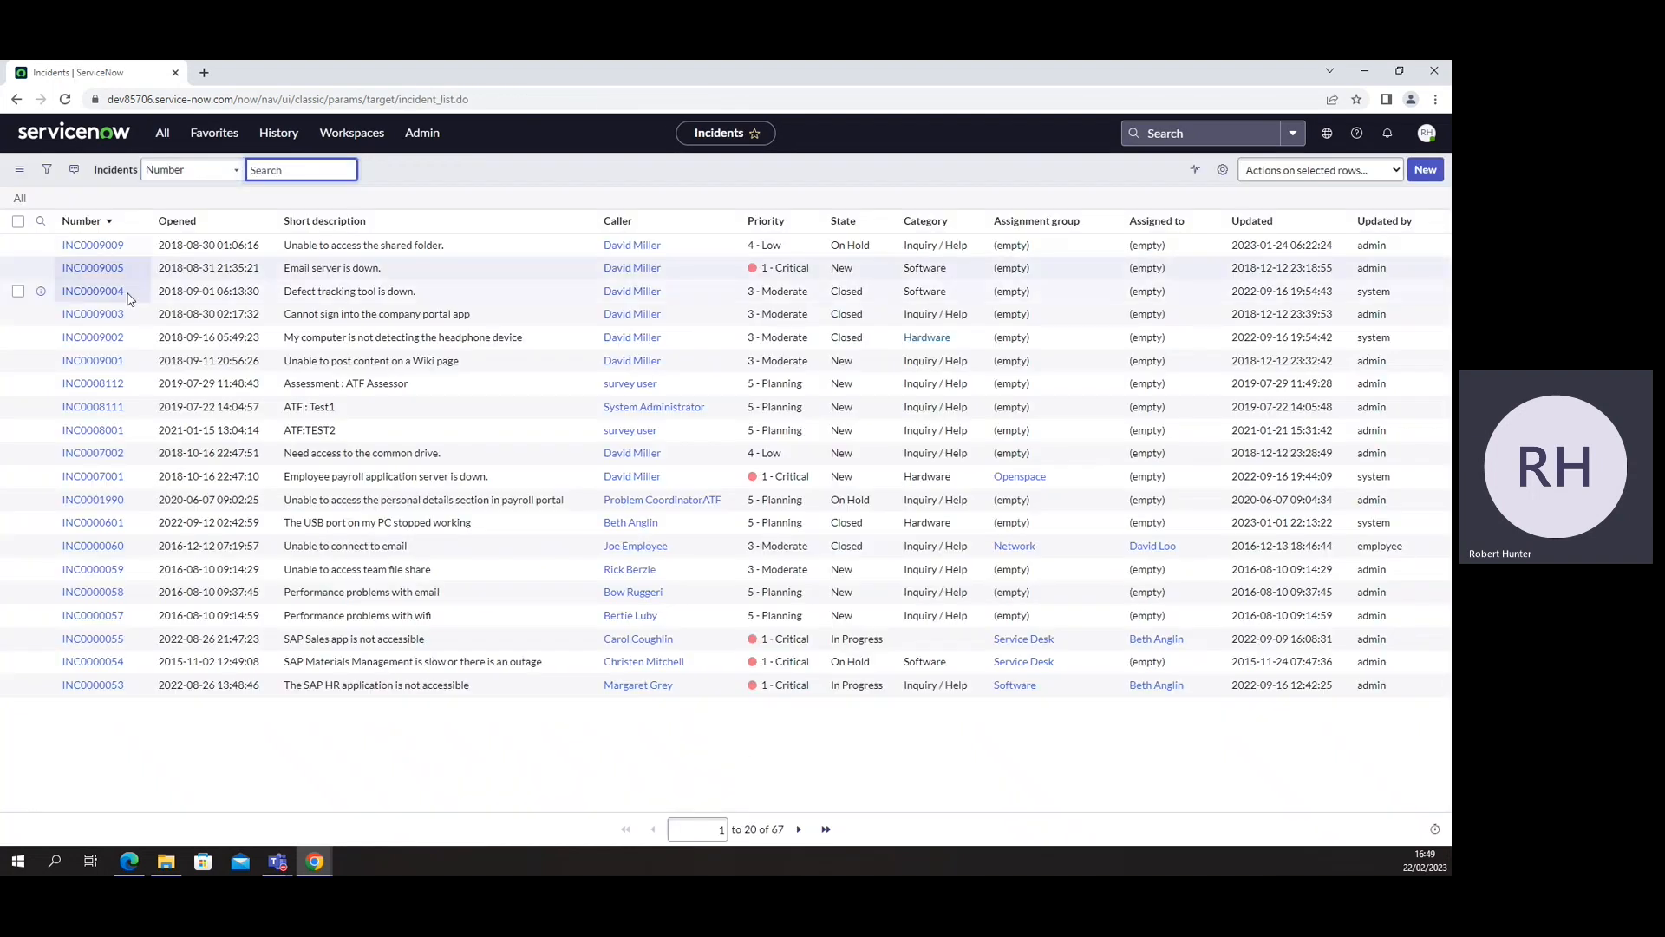
# Open the "Defect tracking tool is down" incident and examine the Resolved date field under Resolution Information.
pyautogui.click(93, 292)
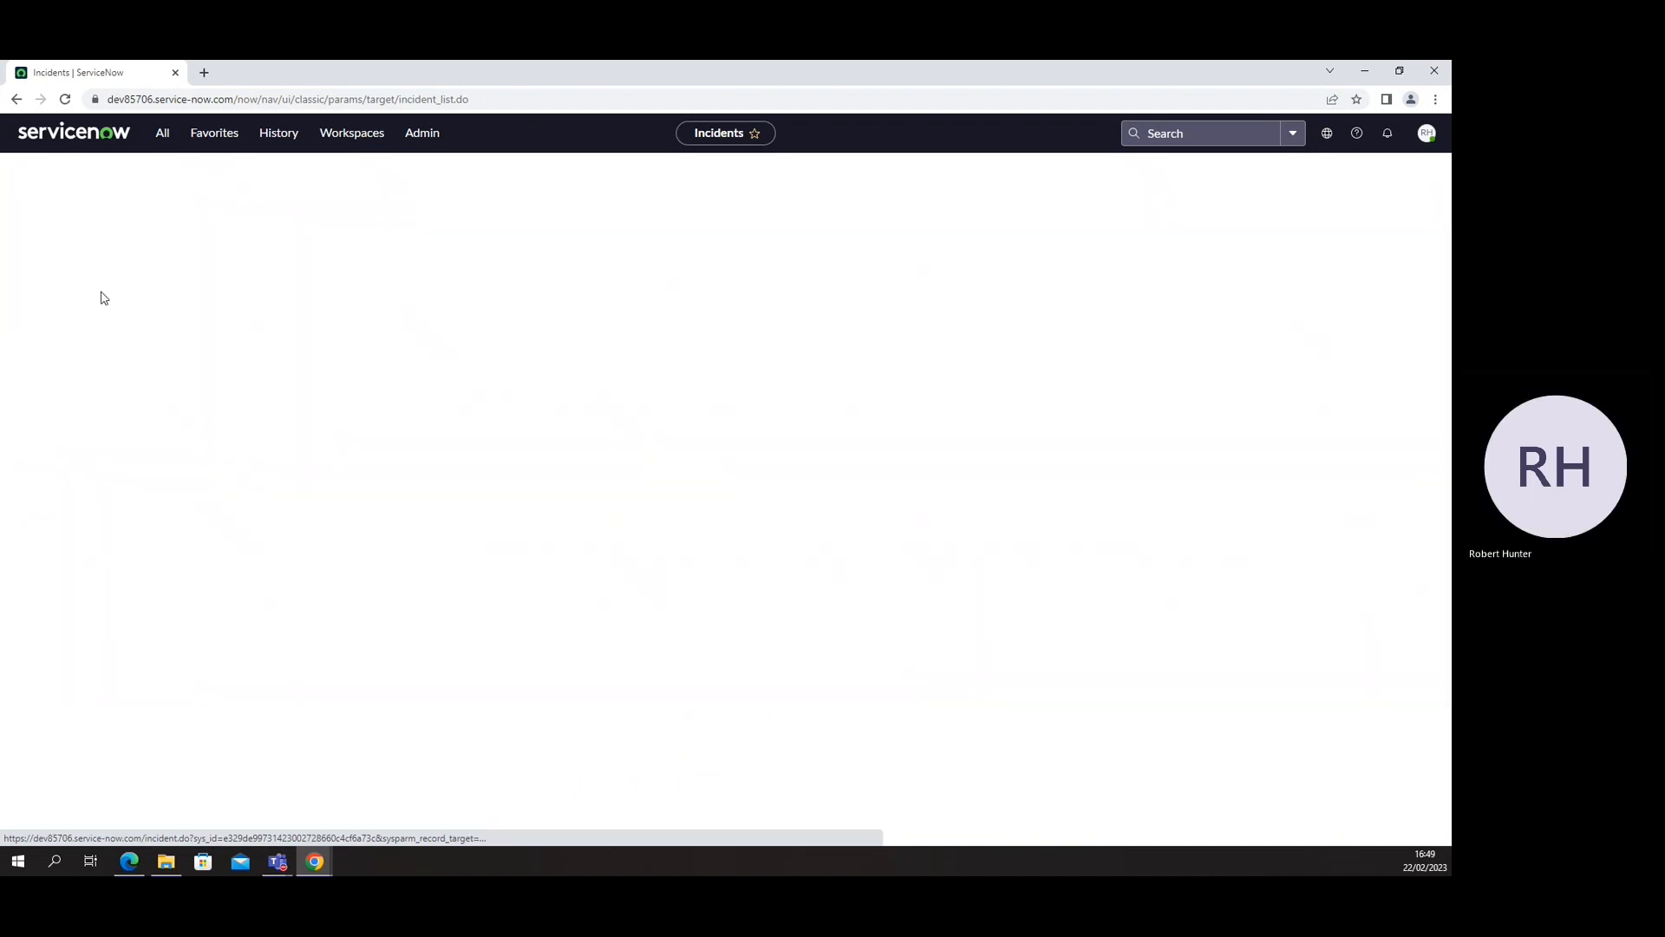
pyautogui.scroll(-5, 1265, 512)
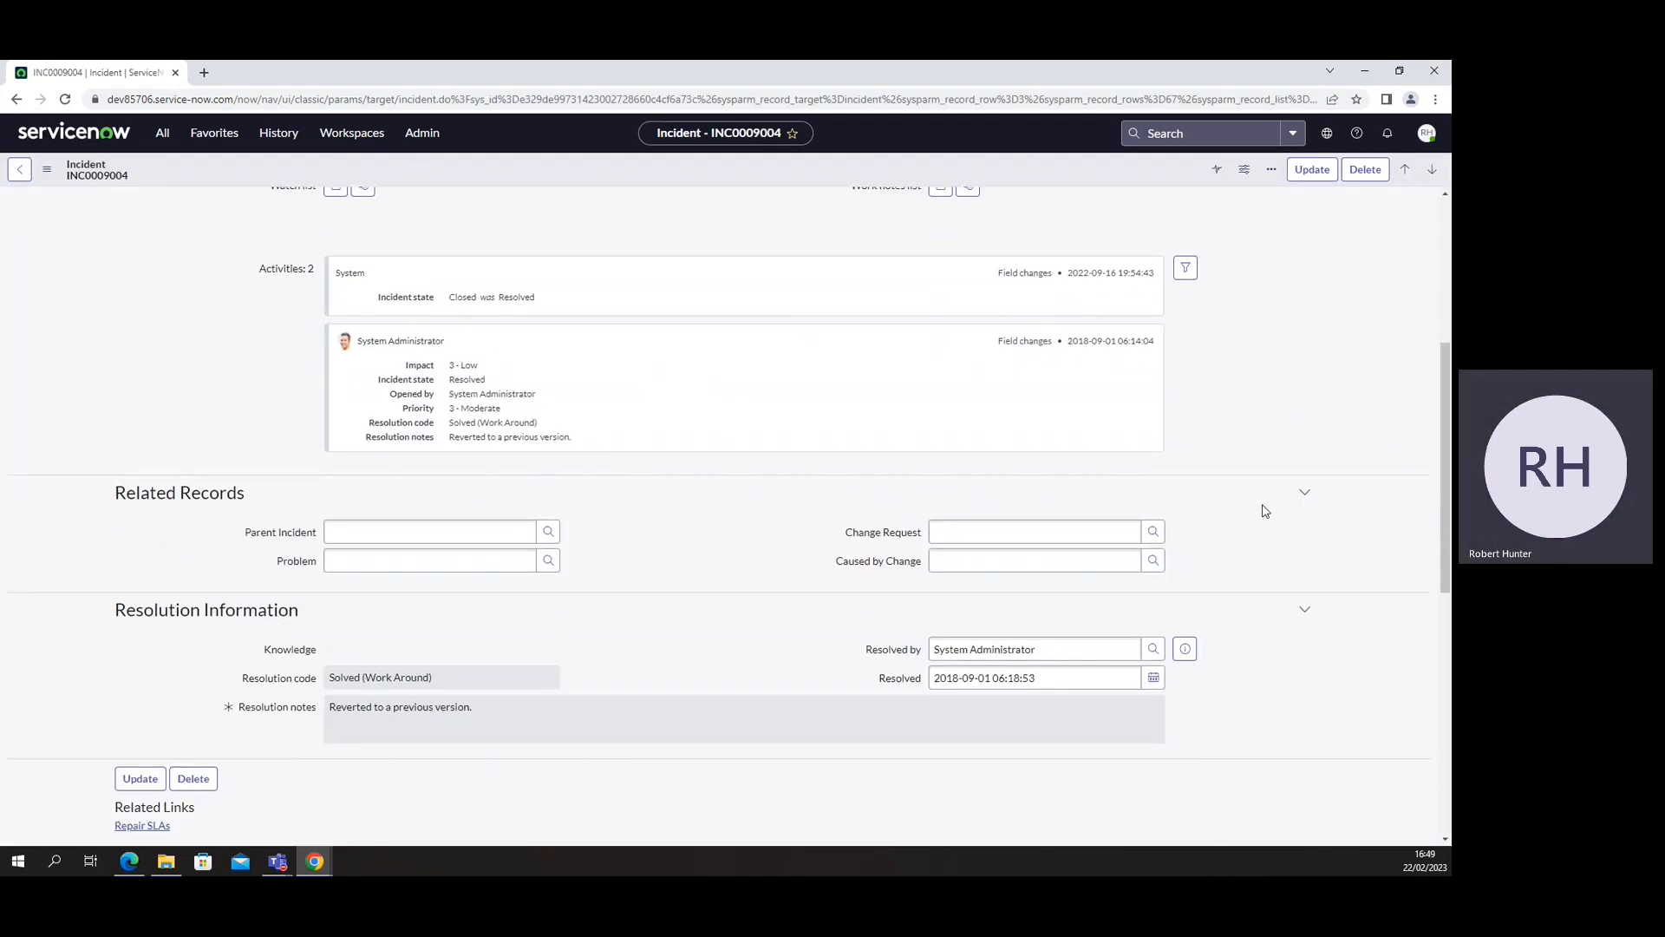
pyautogui.scroll(-1, 1211, 697)
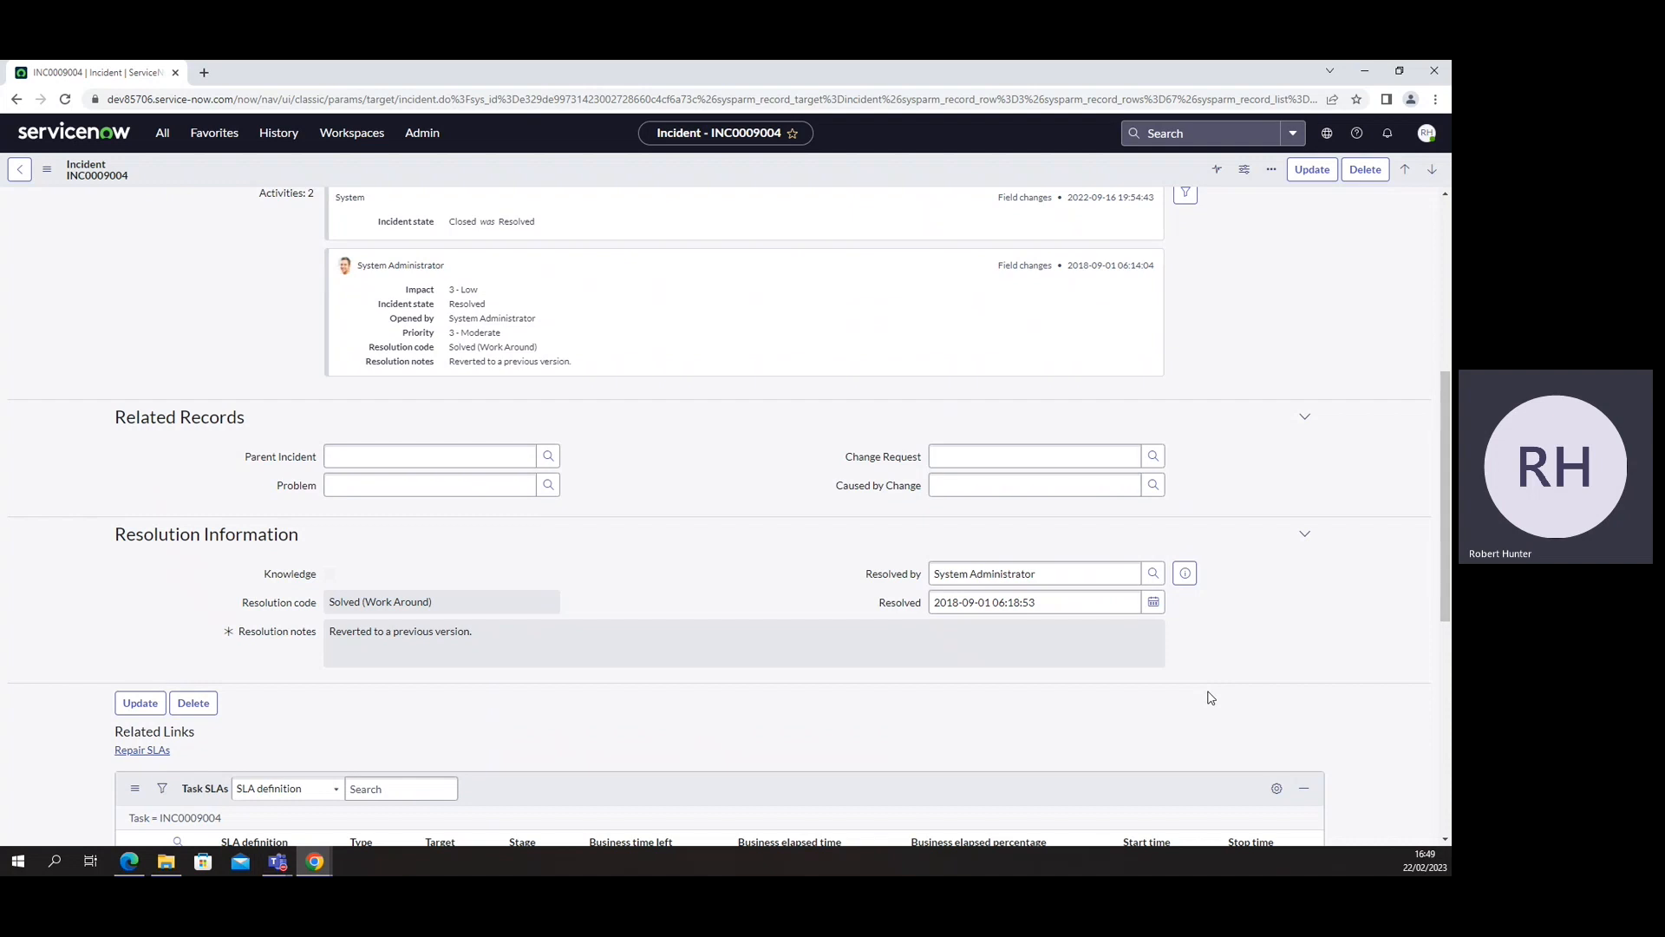
# Enable "Show date and time formats on forms" in the Accessibility preferences and check the incident's Resolved field label.
pyautogui.click(1427, 132)
pyautogui.click(1302, 269)
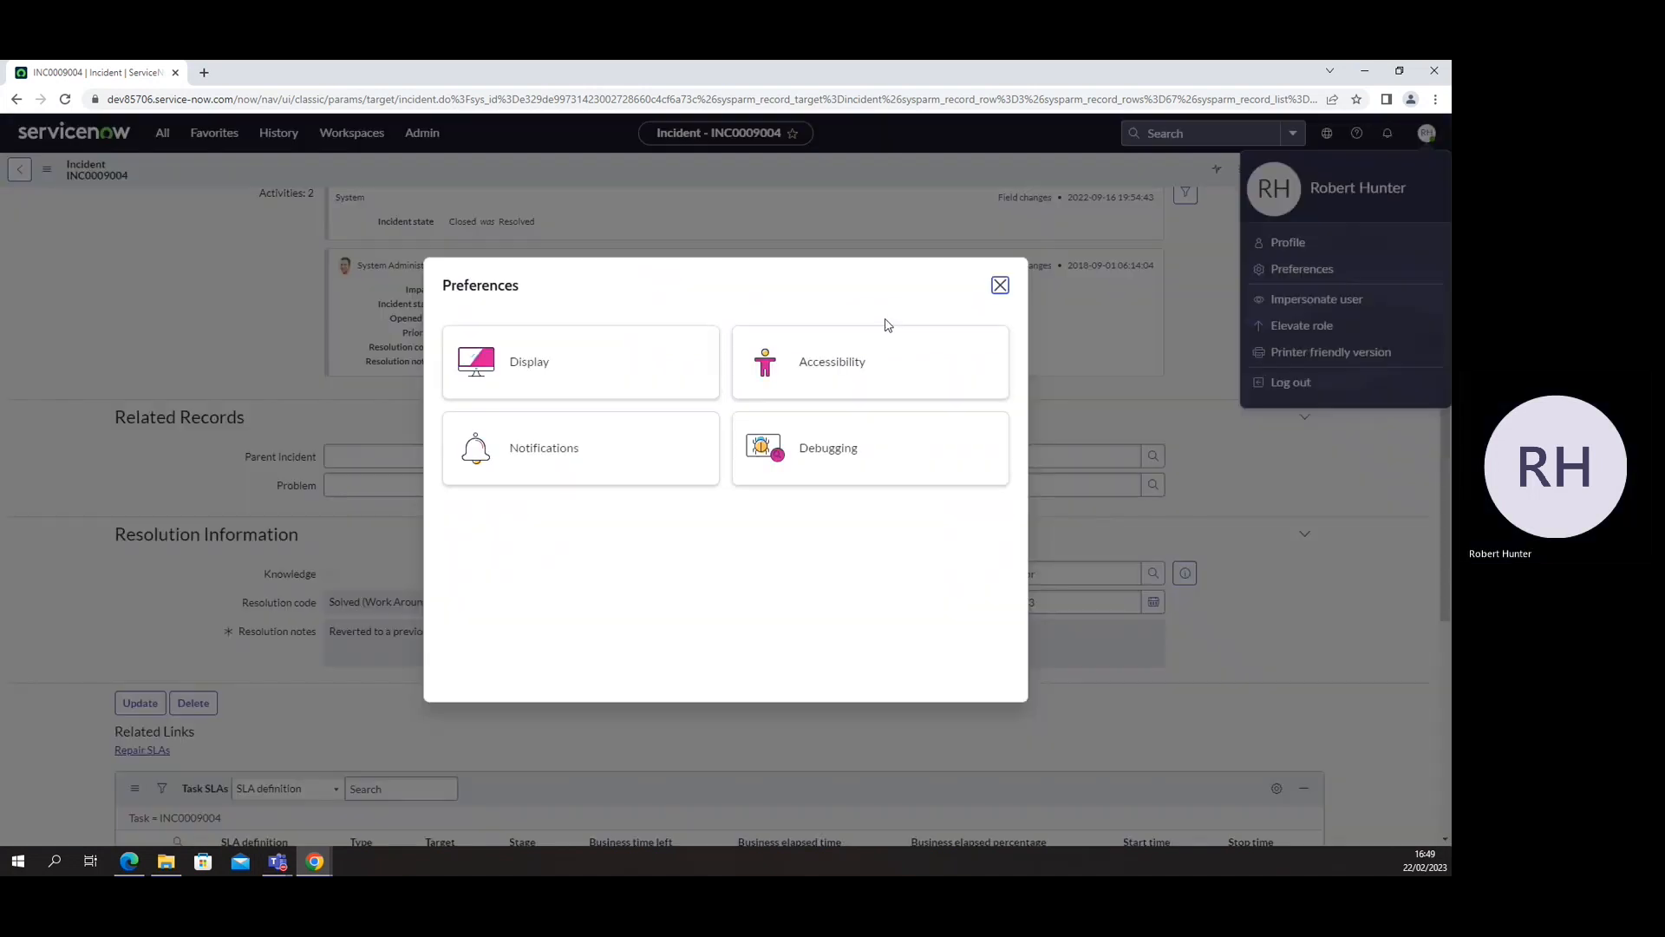
pyautogui.click(846, 368)
pyautogui.click(685, 371)
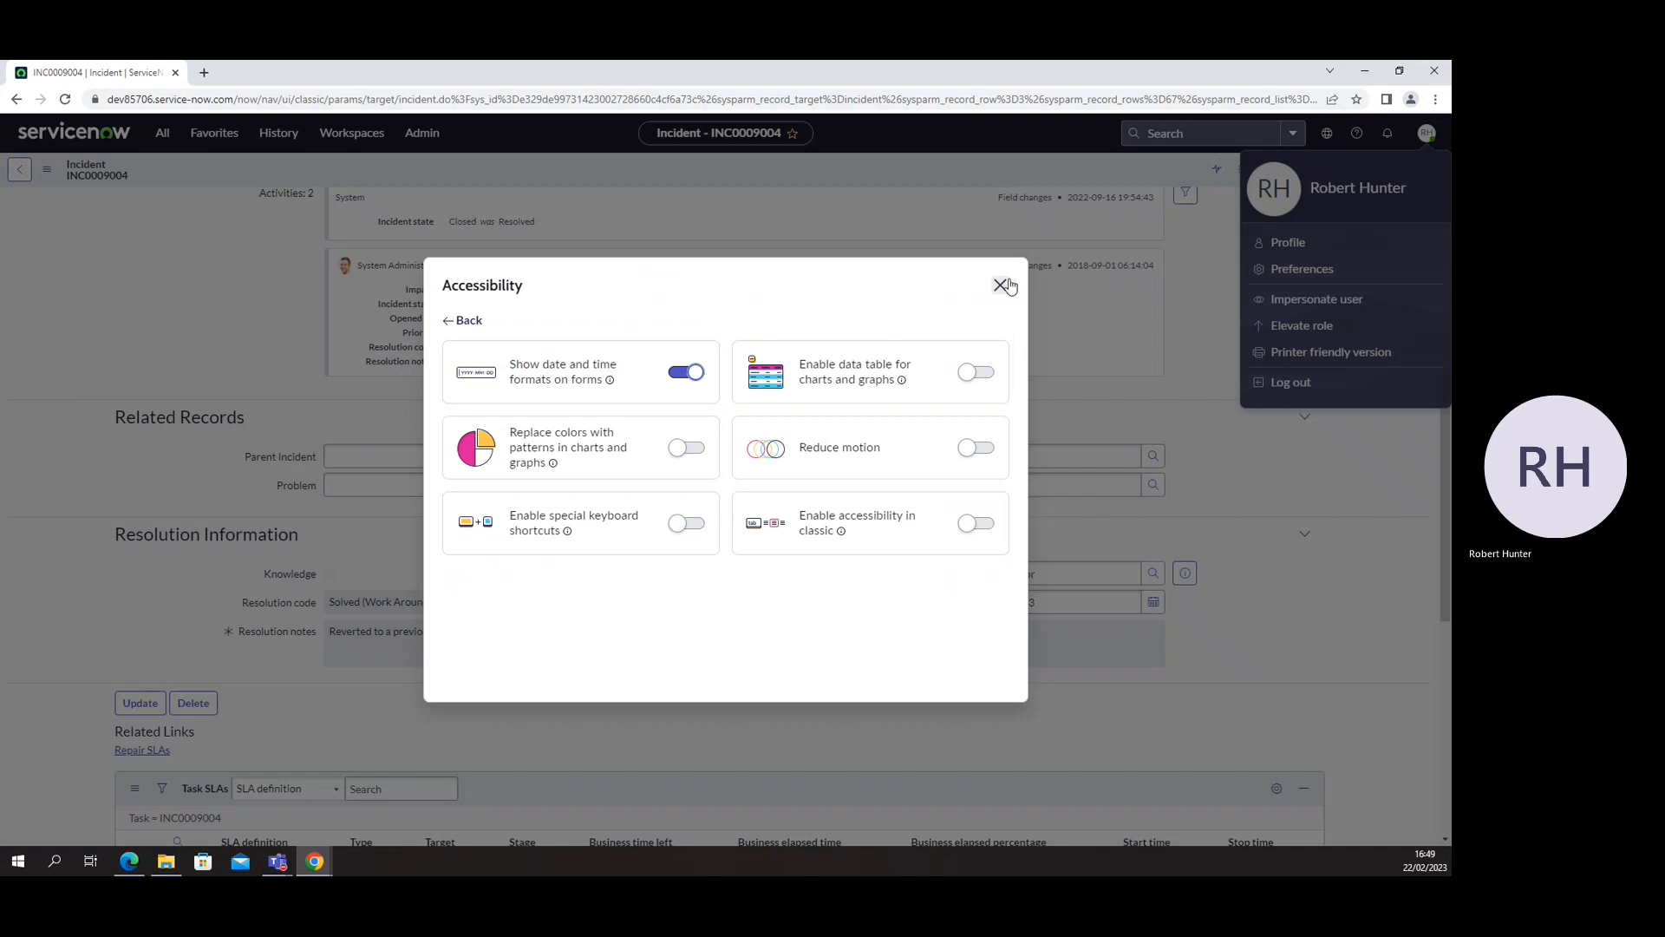
pyautogui.click(1008, 281)
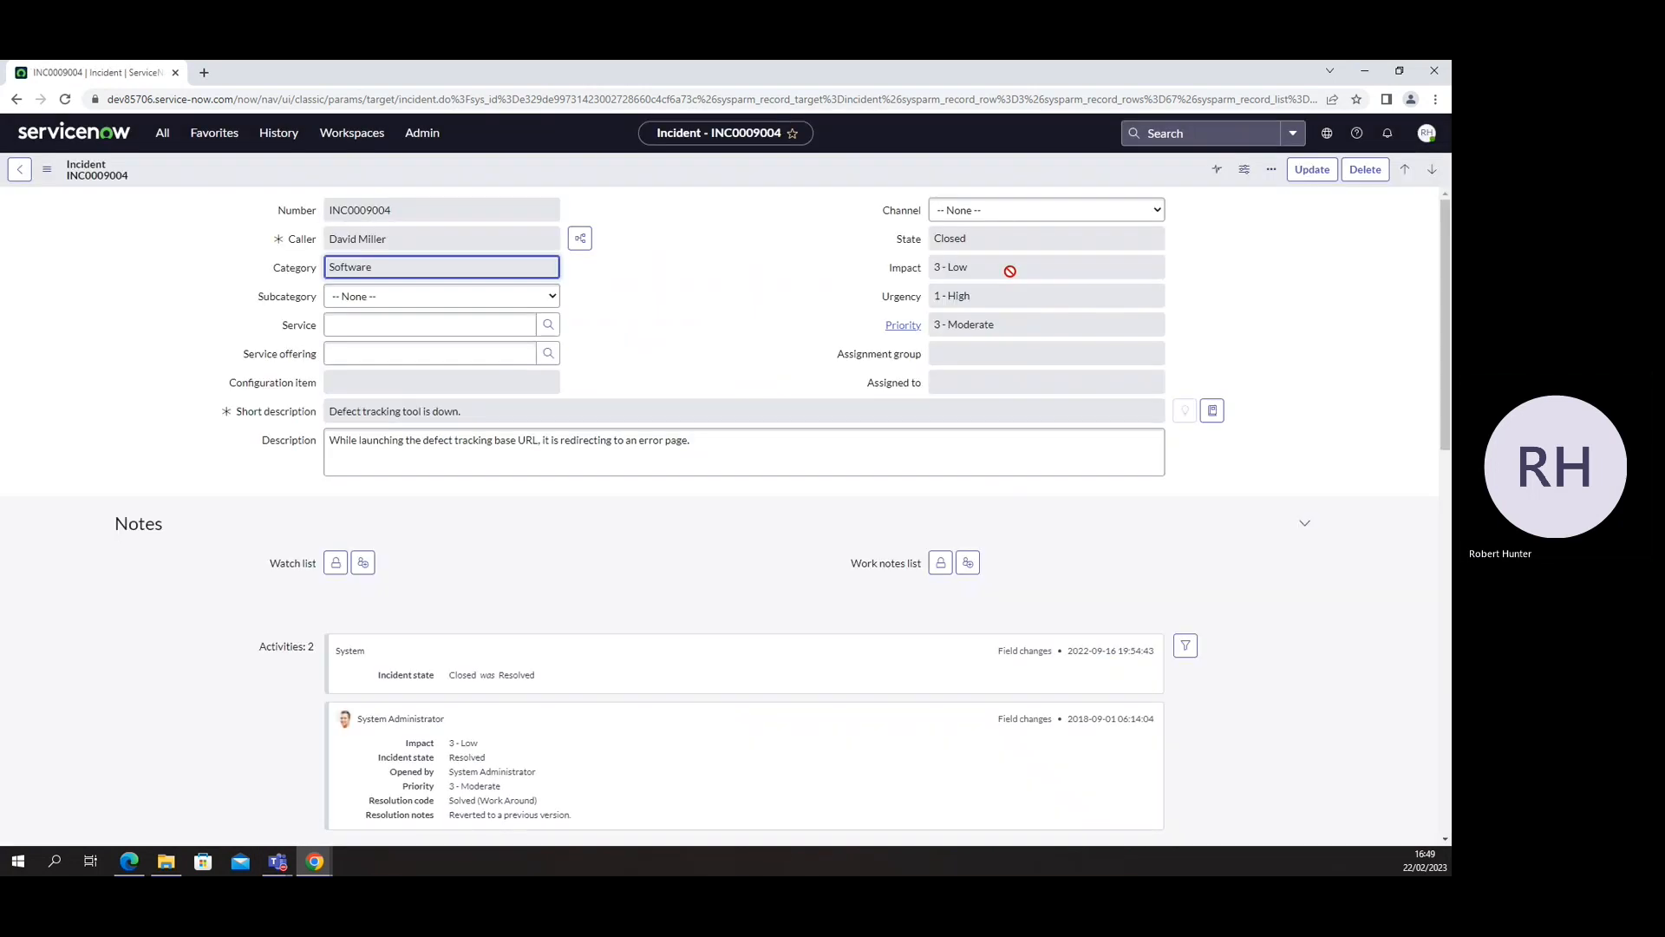
pyautogui.scroll(-3, 1254, 425)
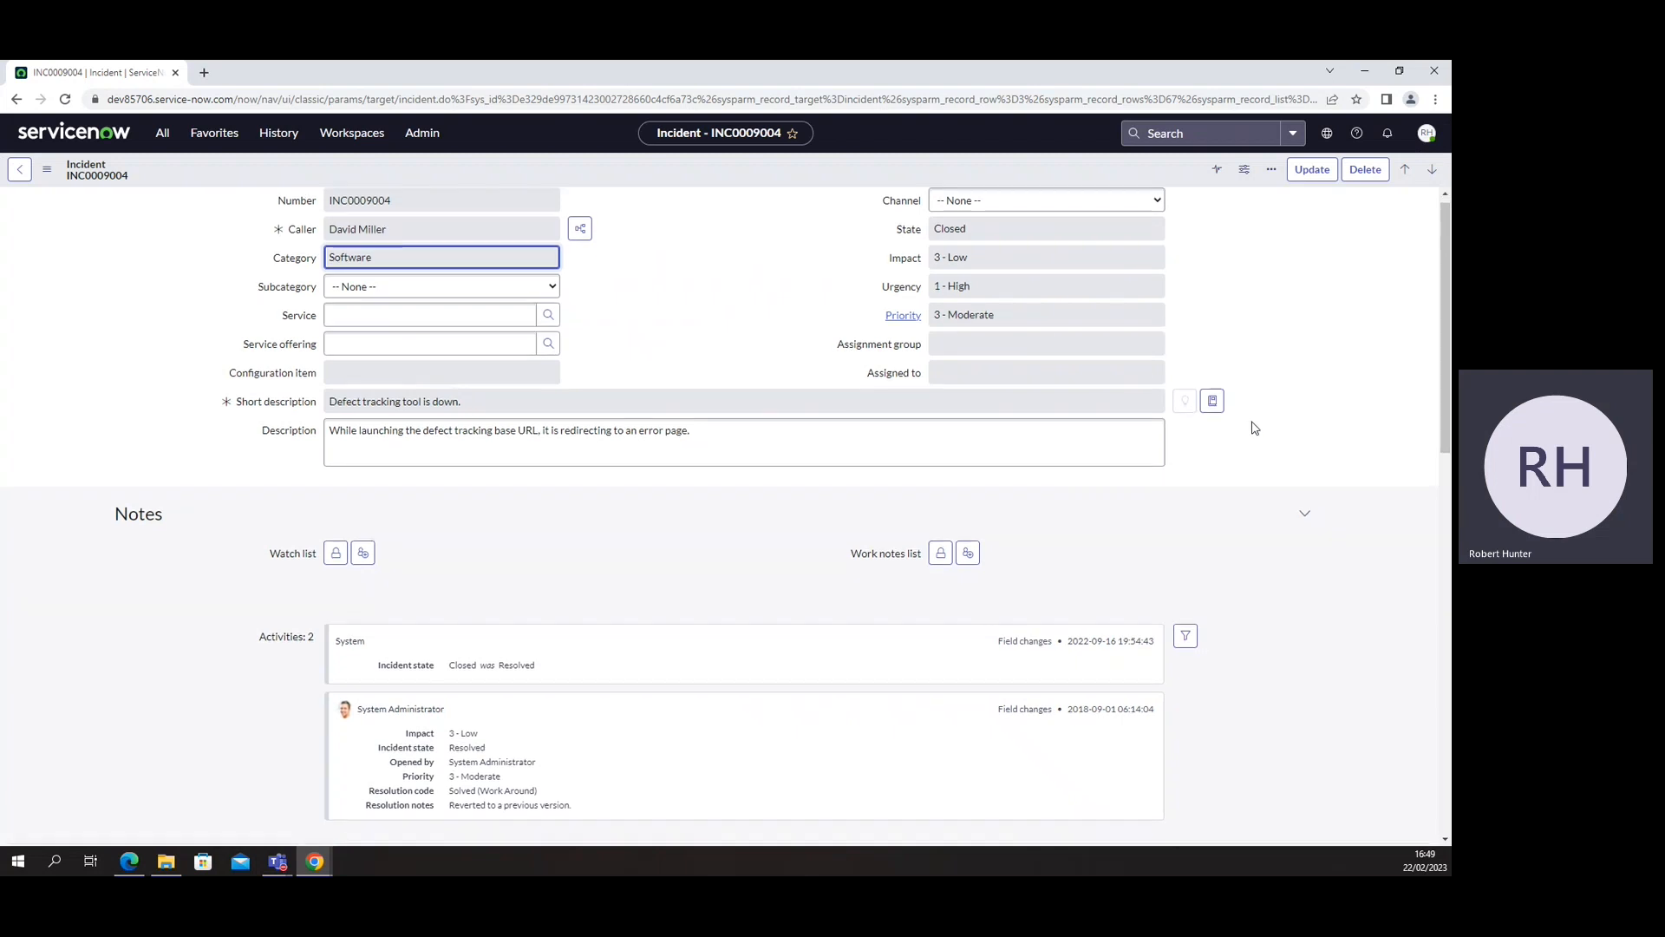
pyautogui.scroll(-1, 1253, 428)
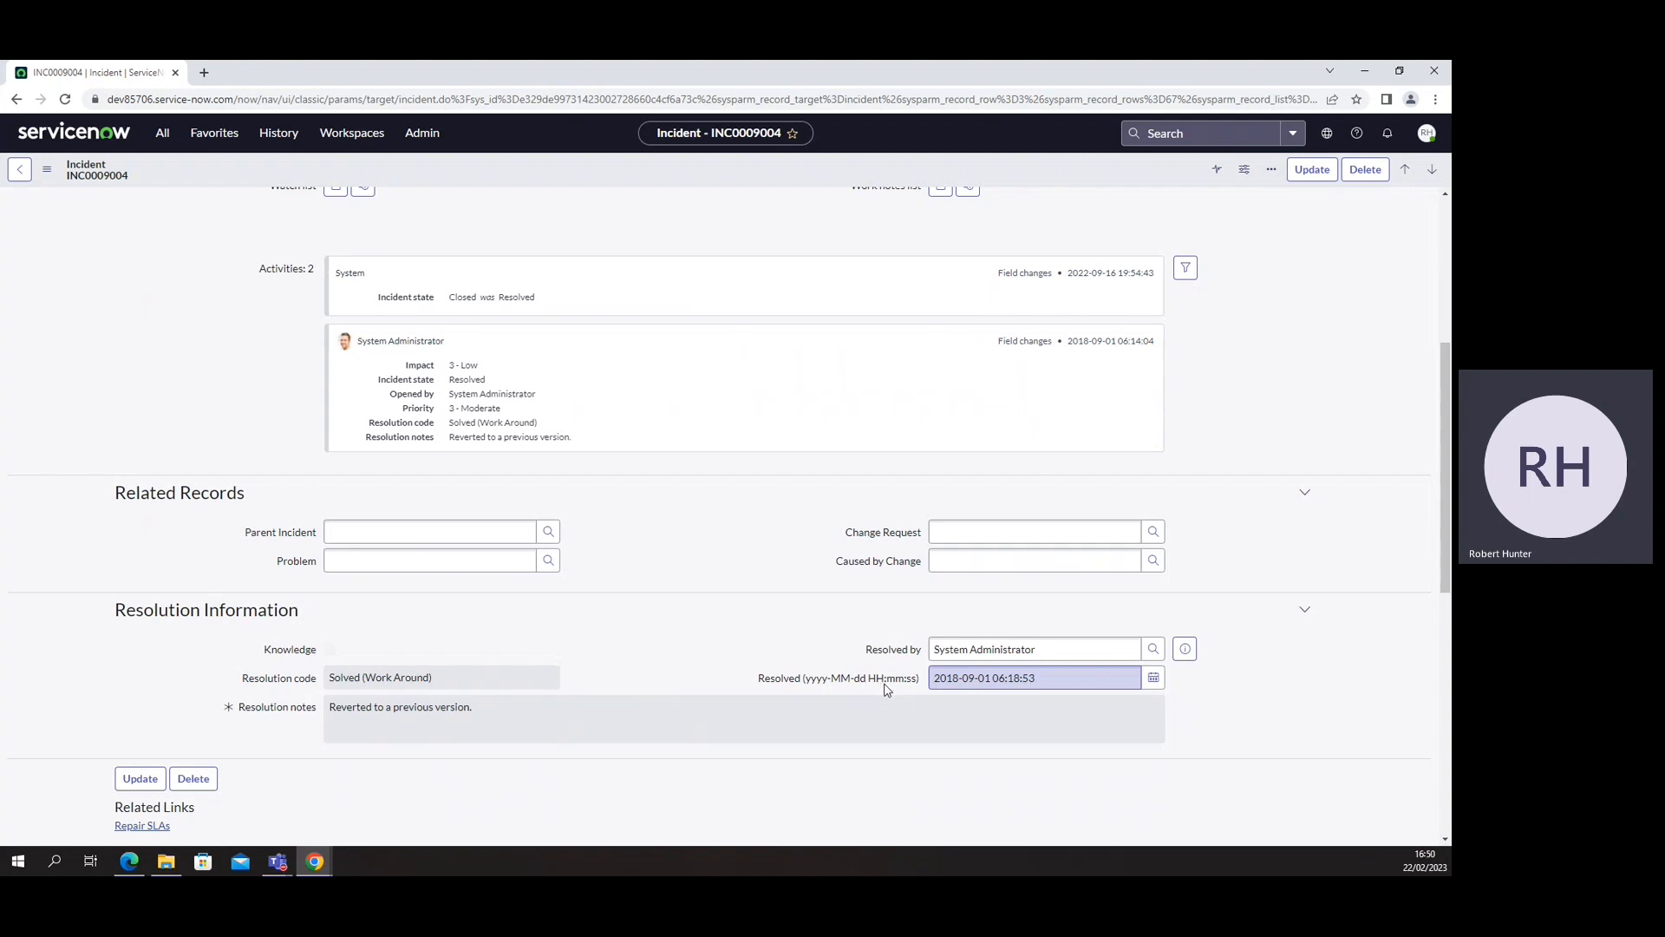
# Return to the incident list and create a pie chart of incidents grouped by State.
pyautogui.click(21, 171)
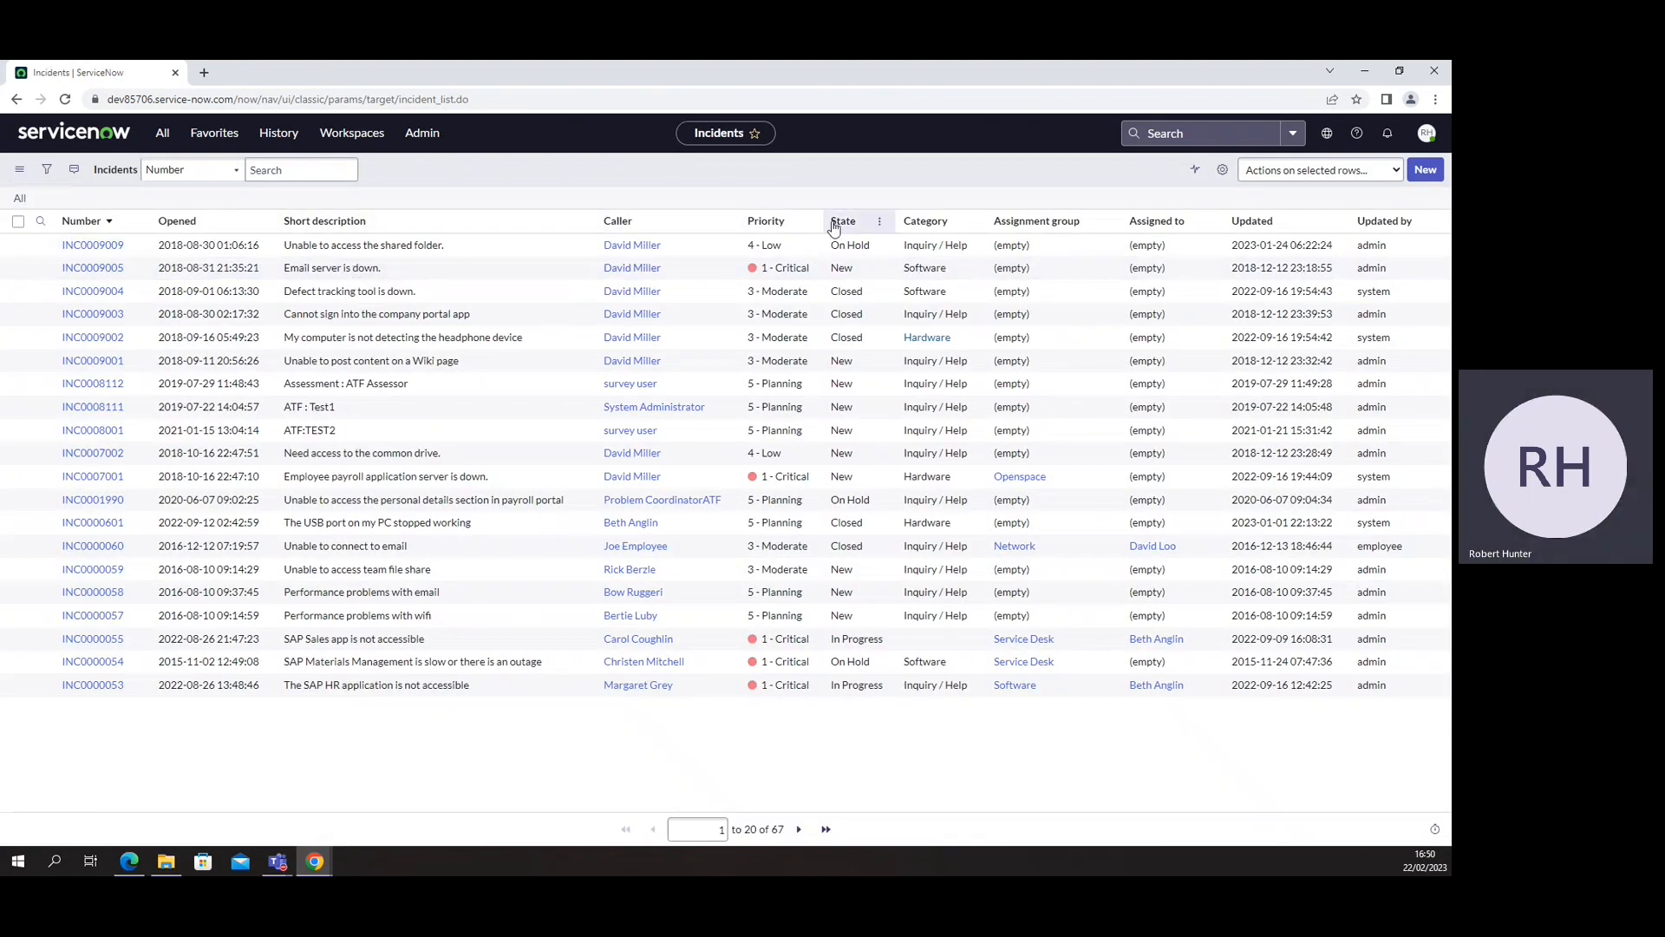
pyautogui.click(879, 222)
pyautogui.click(918, 345)
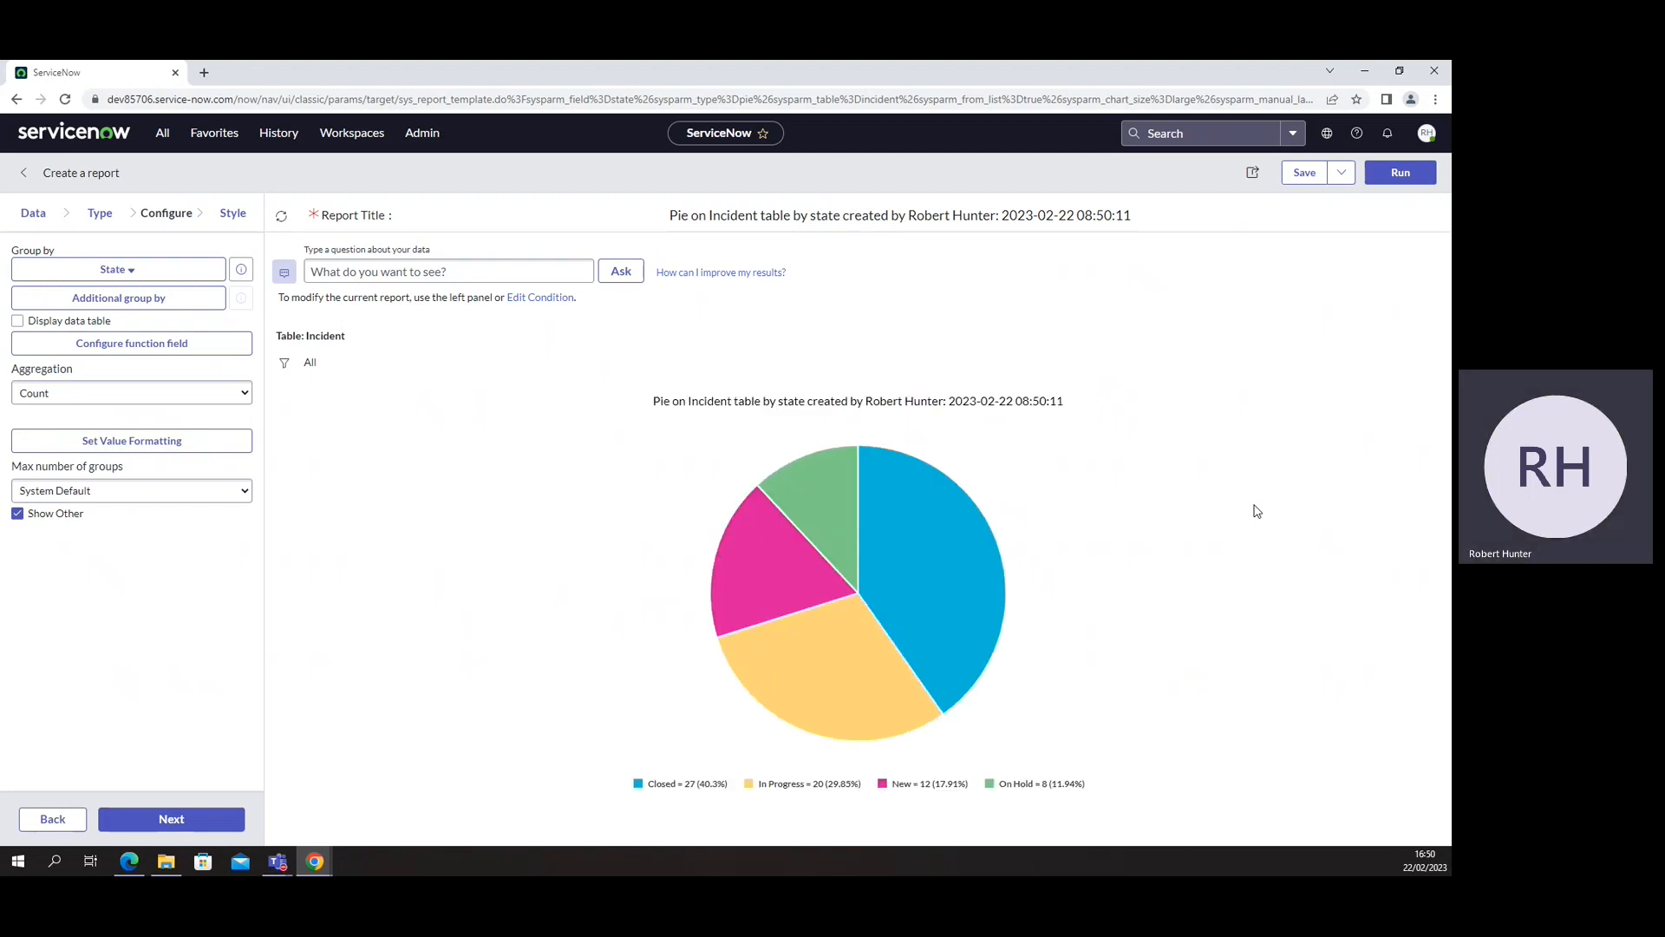
# Enable "Enable data table for charts and graphs" in the Accessibility preferences and expand the chart data below the pie chart.
pyautogui.click(1427, 133)
pyautogui.click(1359, 269)
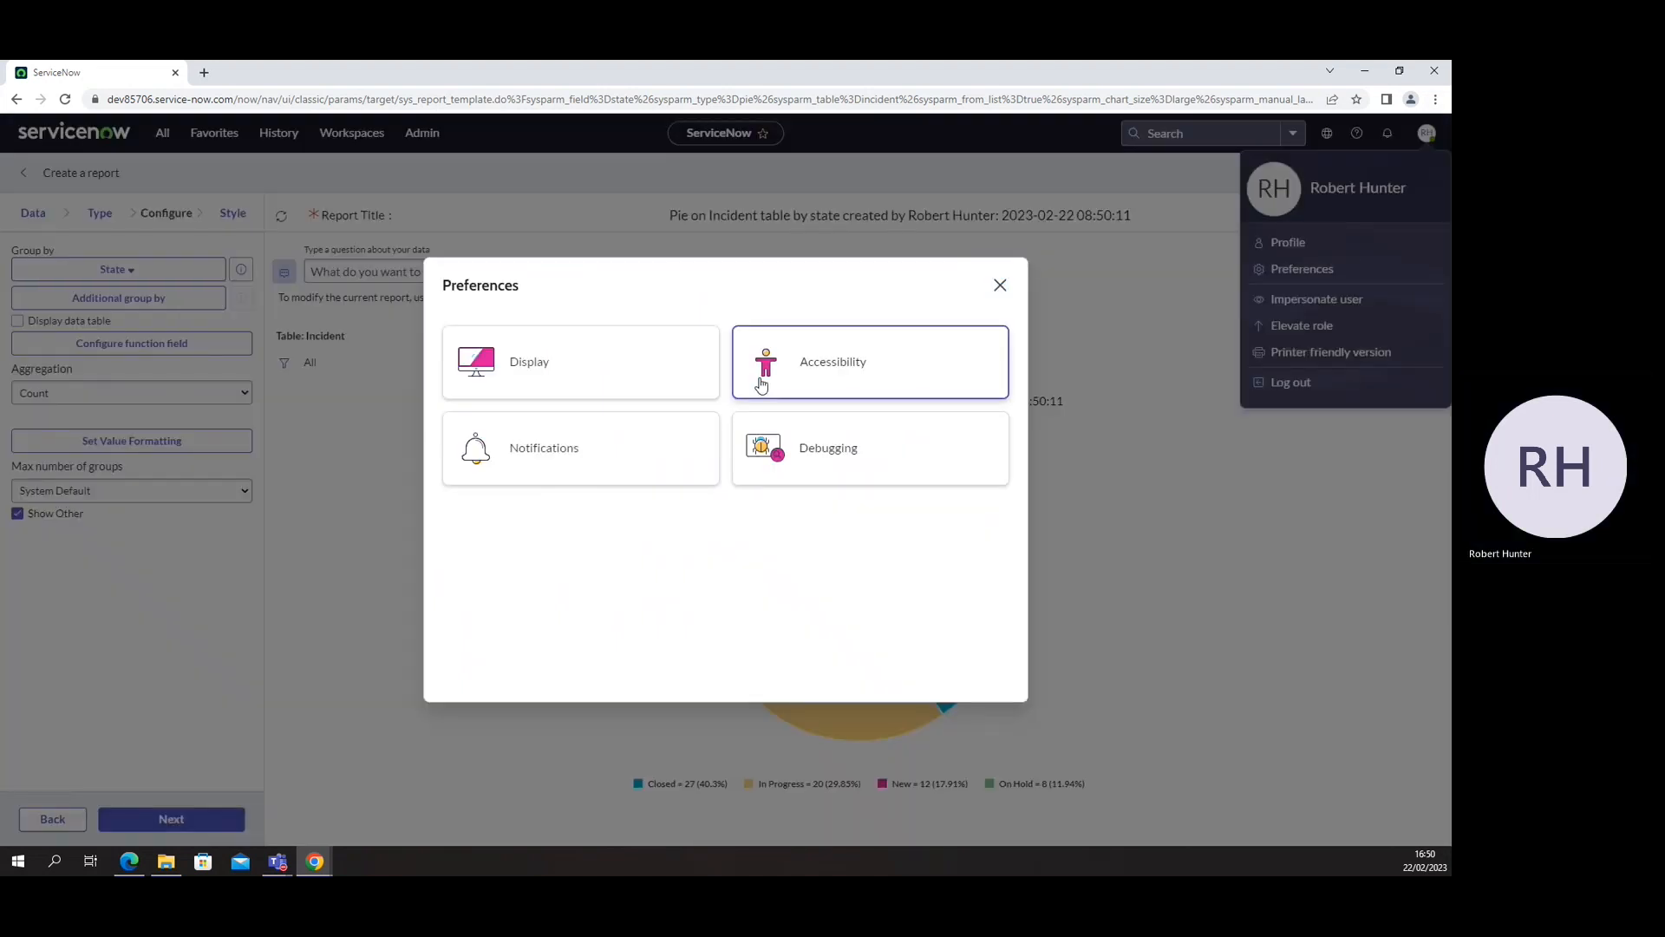
pyautogui.click(1002, 381)
pyautogui.click(978, 373)
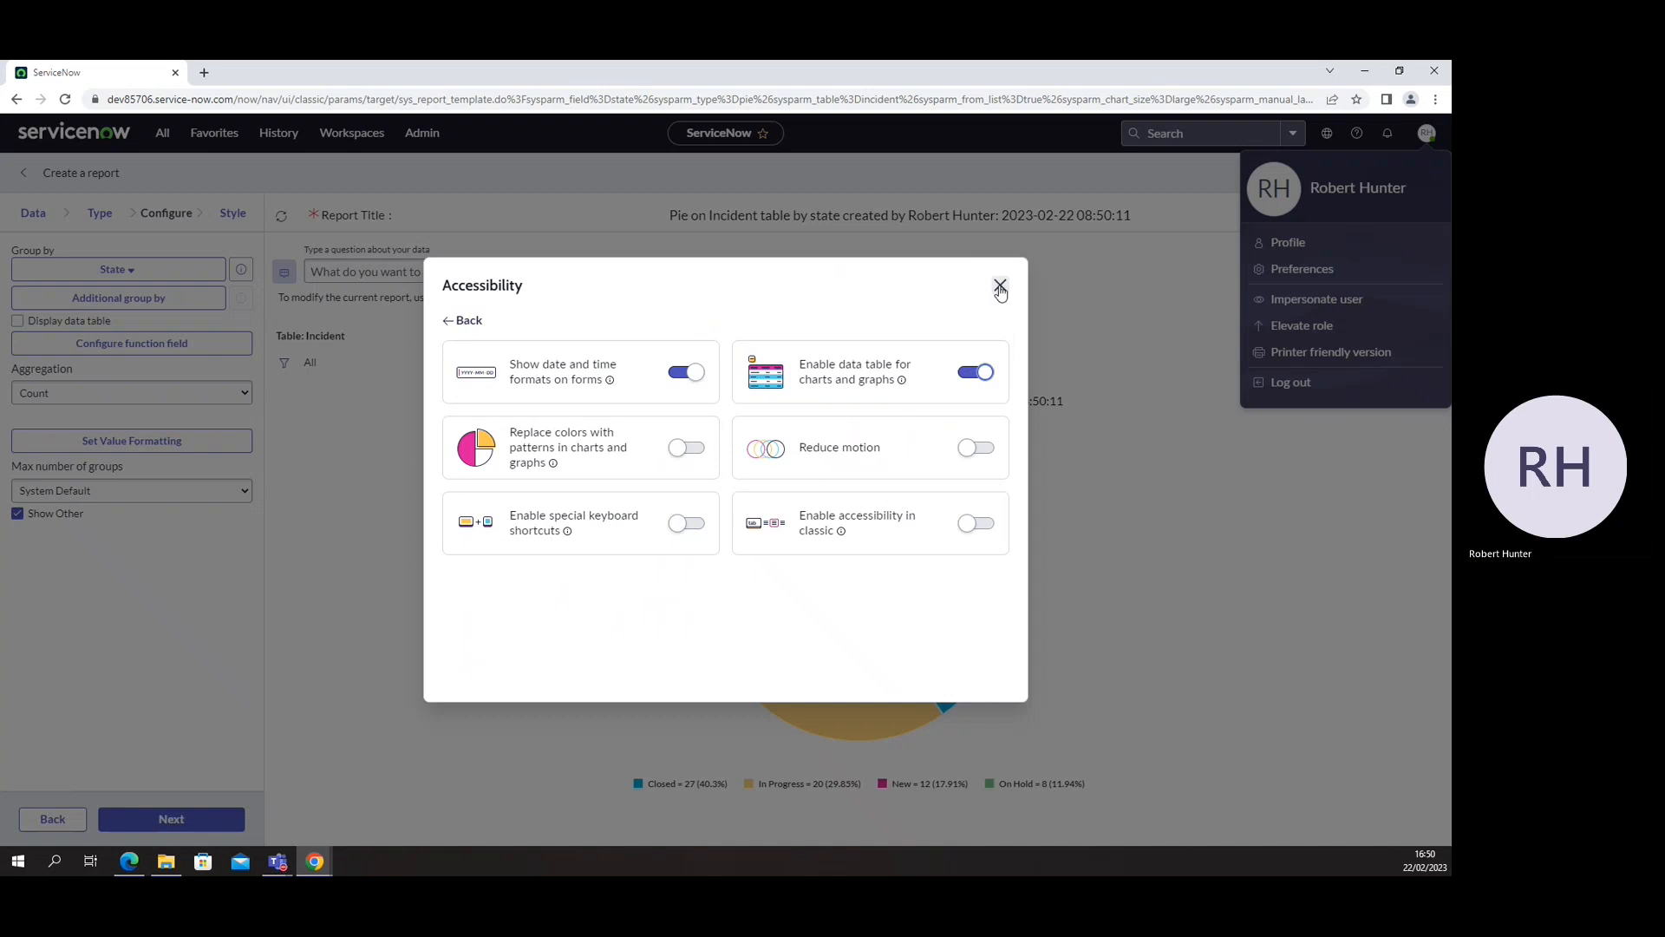
pyautogui.click(1157, 505)
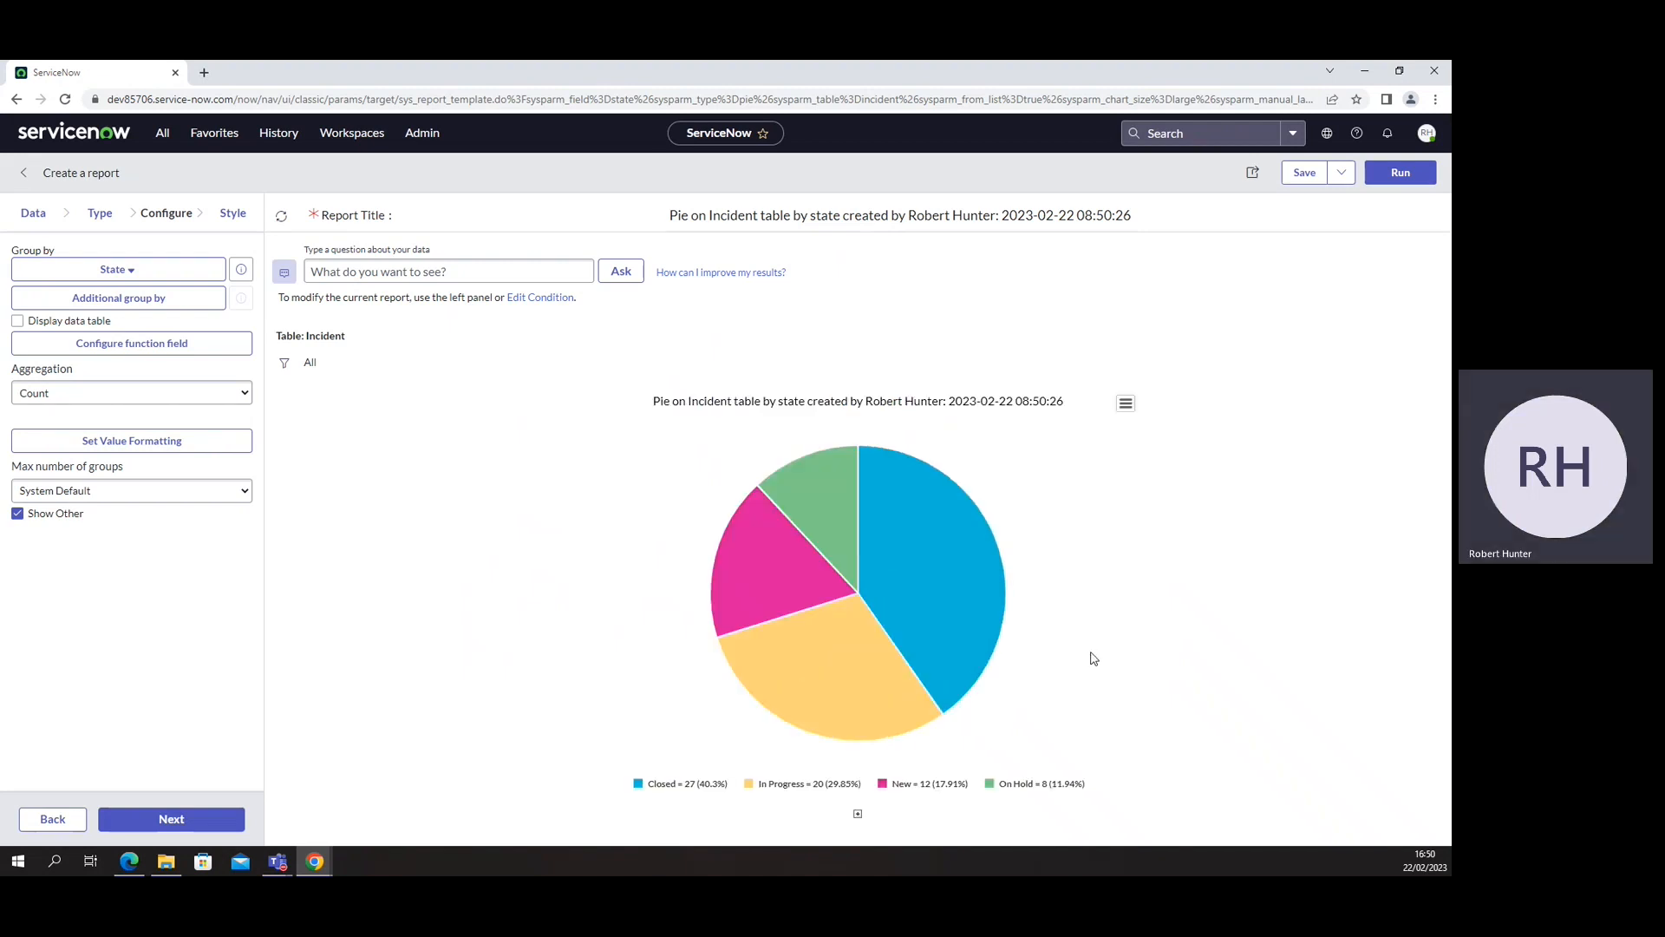
pyautogui.click(855, 815)
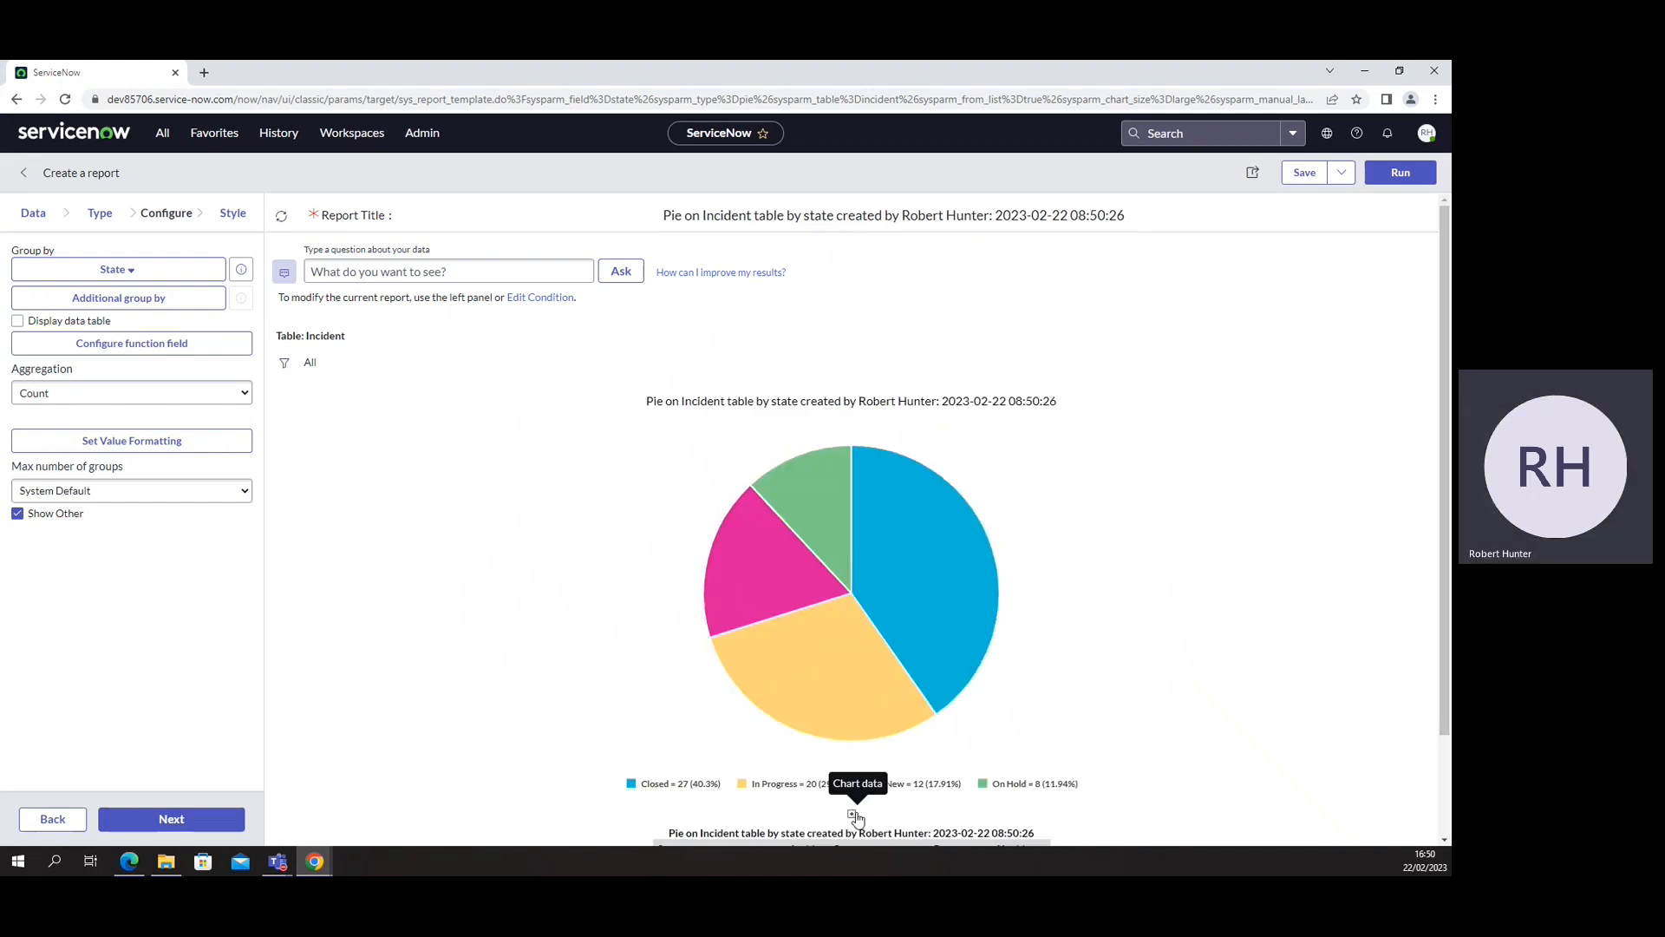
pyautogui.scroll(-2, 1153, 724)
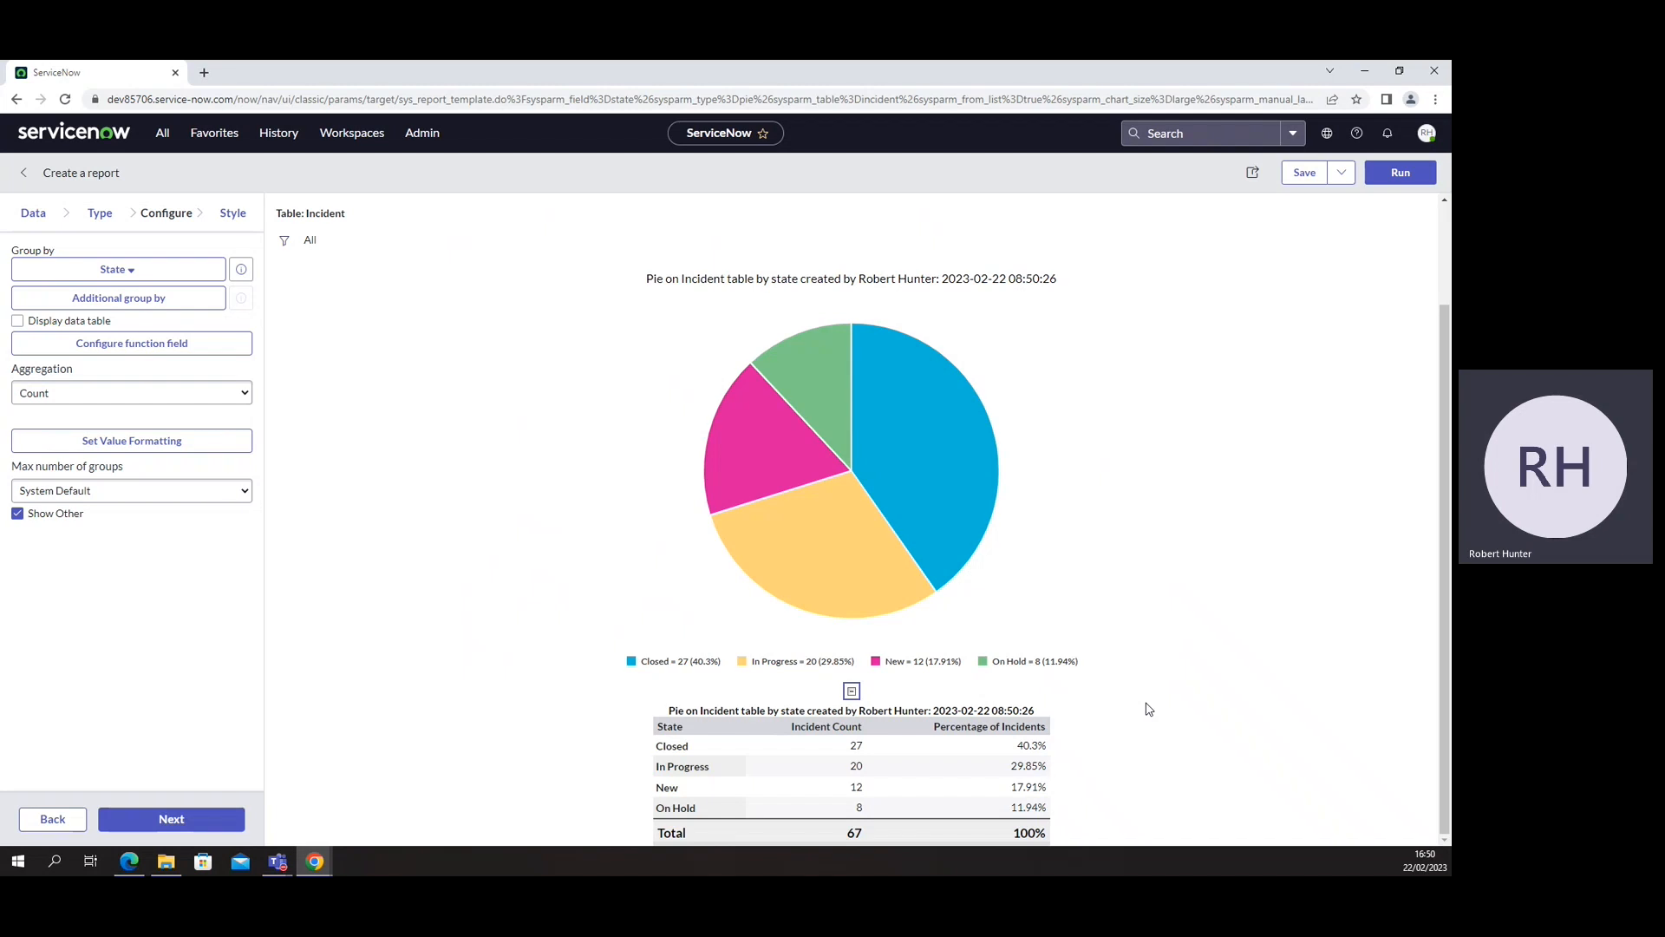
# Enable "Replace colors with patterns in charts and graphs" in the Accessibility preferences.
pyautogui.click(1427, 133)
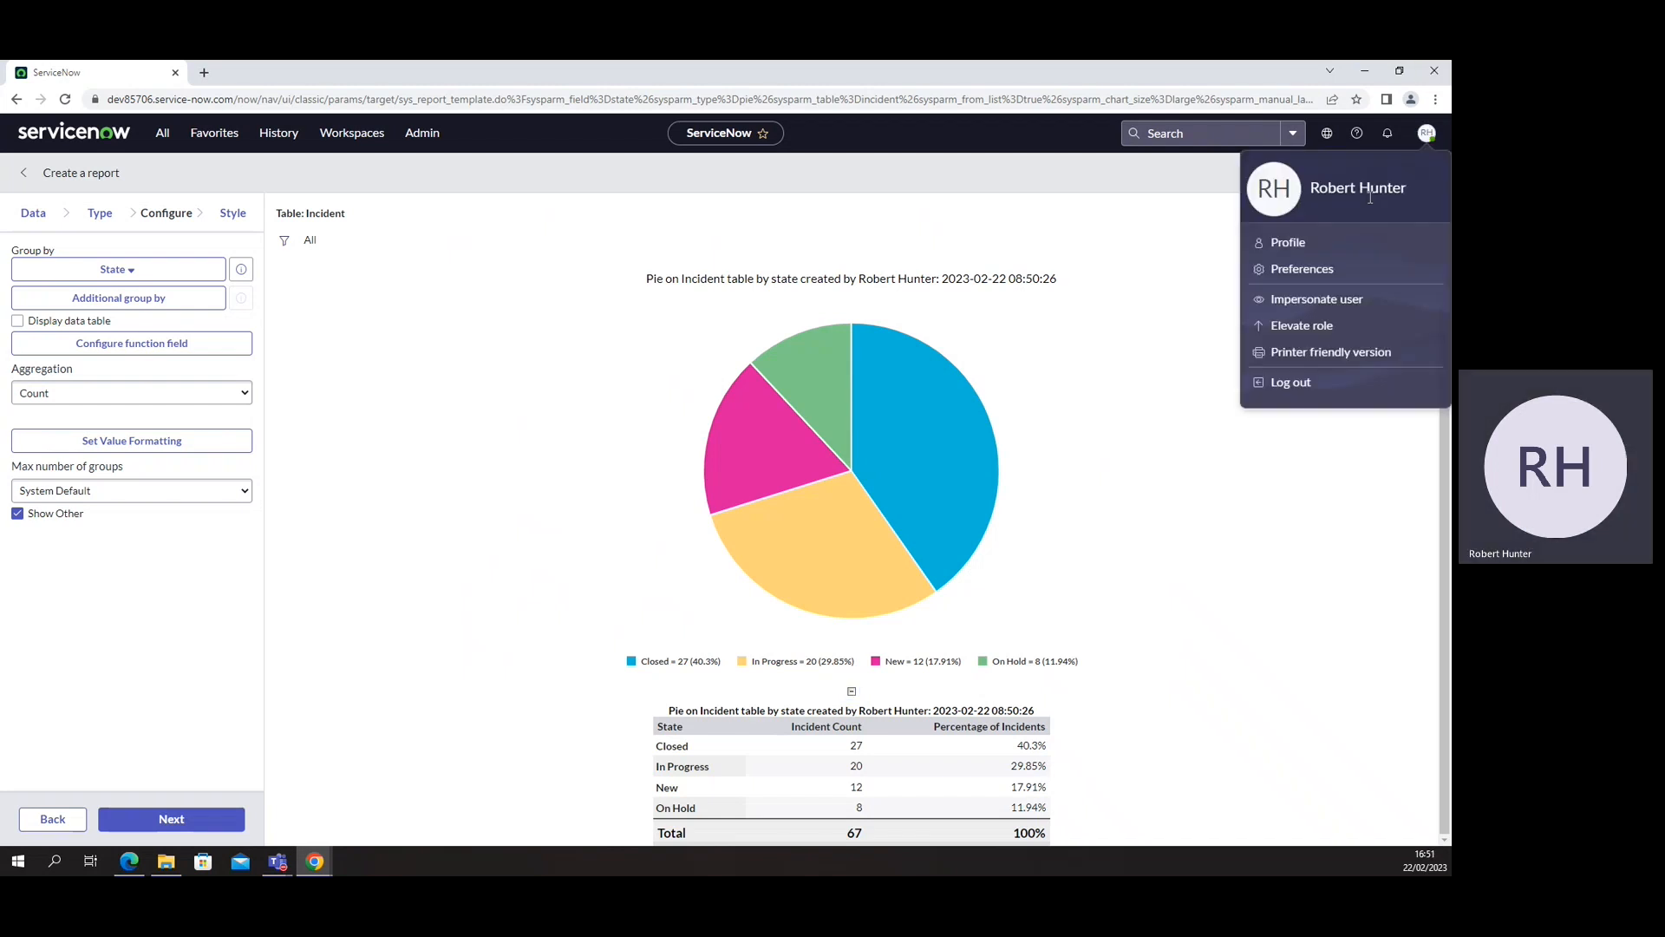
pyautogui.click(1324, 271)
pyautogui.click(850, 364)
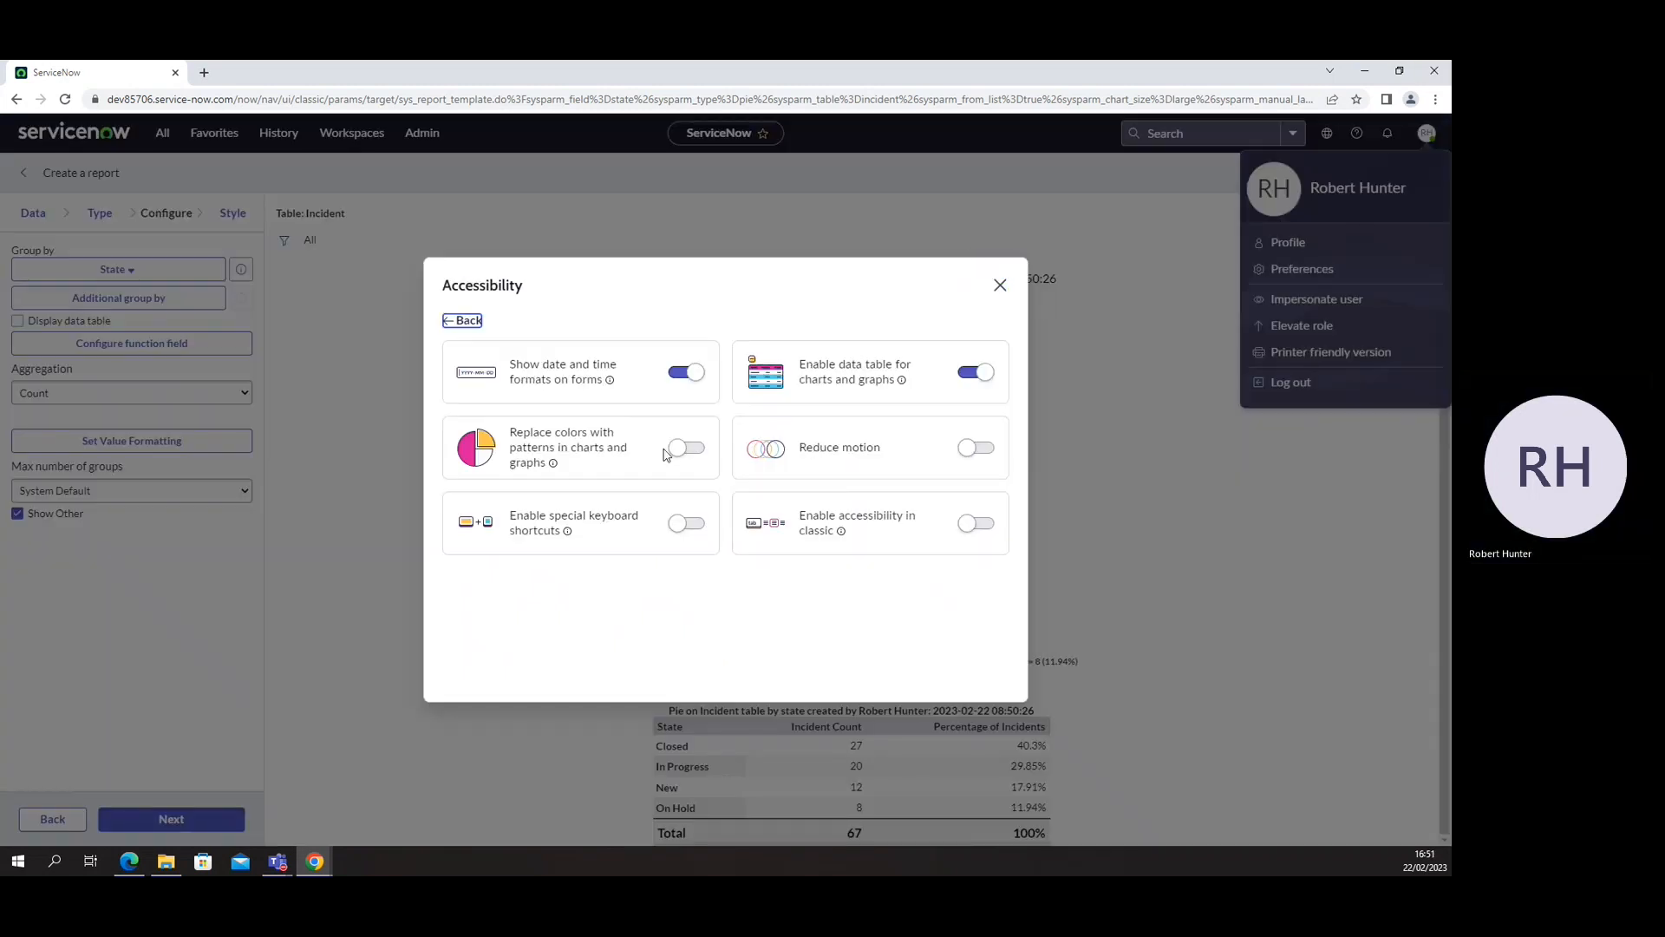
pyautogui.click(685, 448)
pyautogui.click(1000, 285)
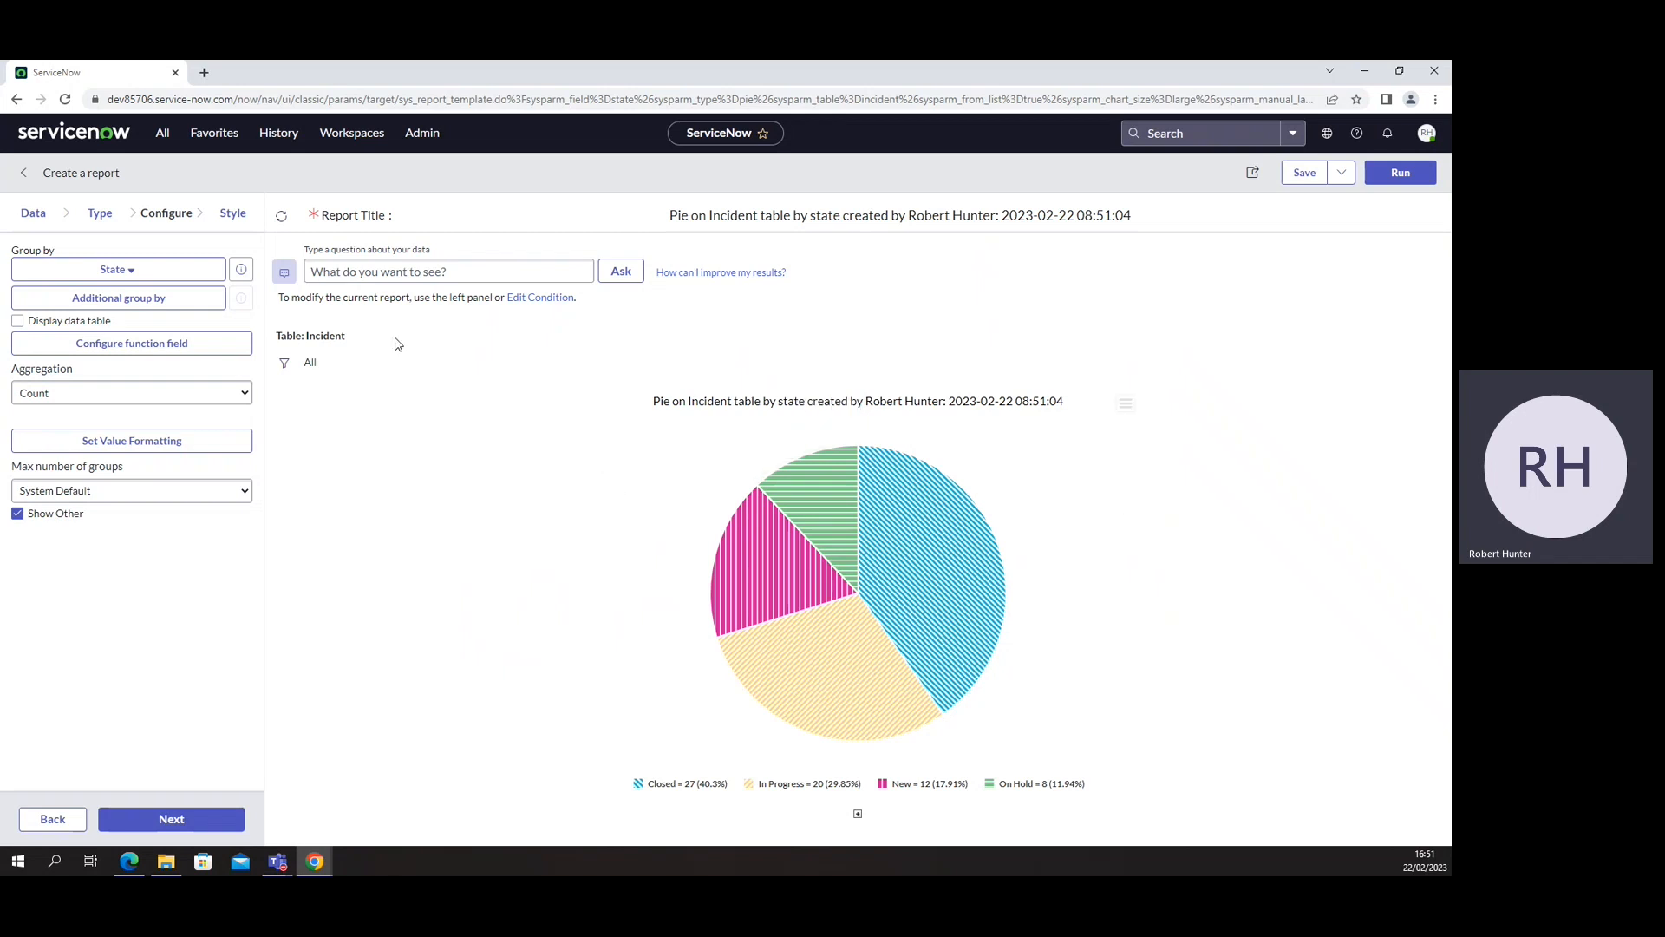
# Expand and collapse the All navigation several times to examine its animation.
pyautogui.click(169, 141)
pyautogui.click(171, 143)
pyautogui.click(171, 143)
pyautogui.click(171, 143)
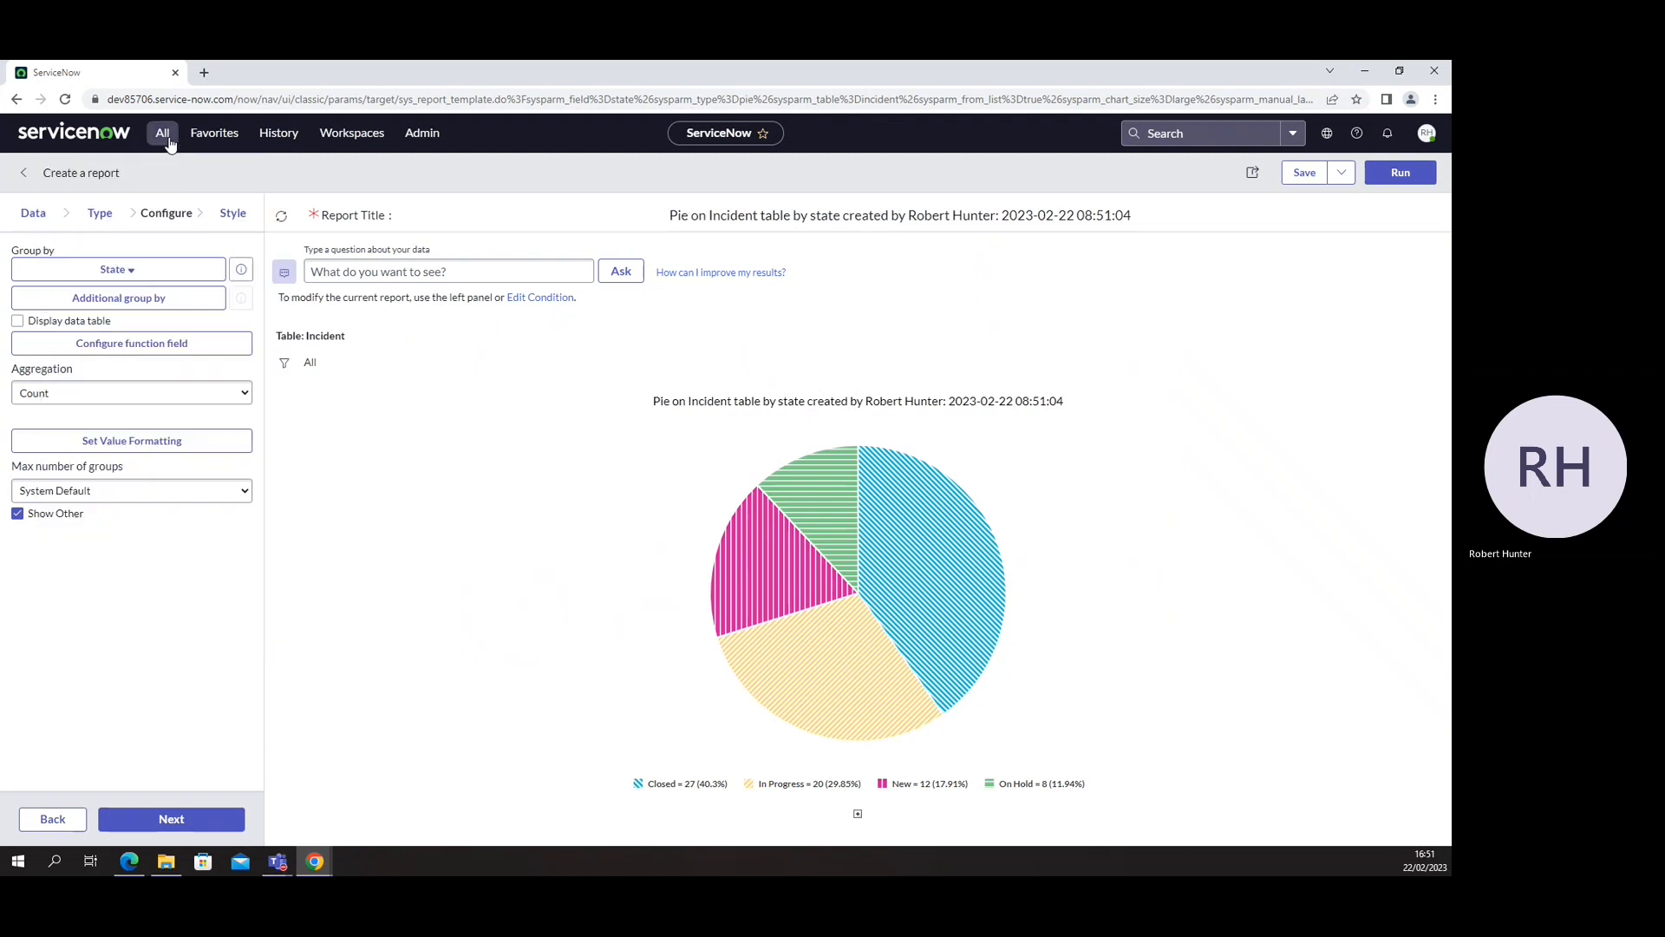
pyautogui.click(171, 143)
# Enable "Reduce motion" in the Accessibility preferences and close the dialog.
pyautogui.click(1427, 134)
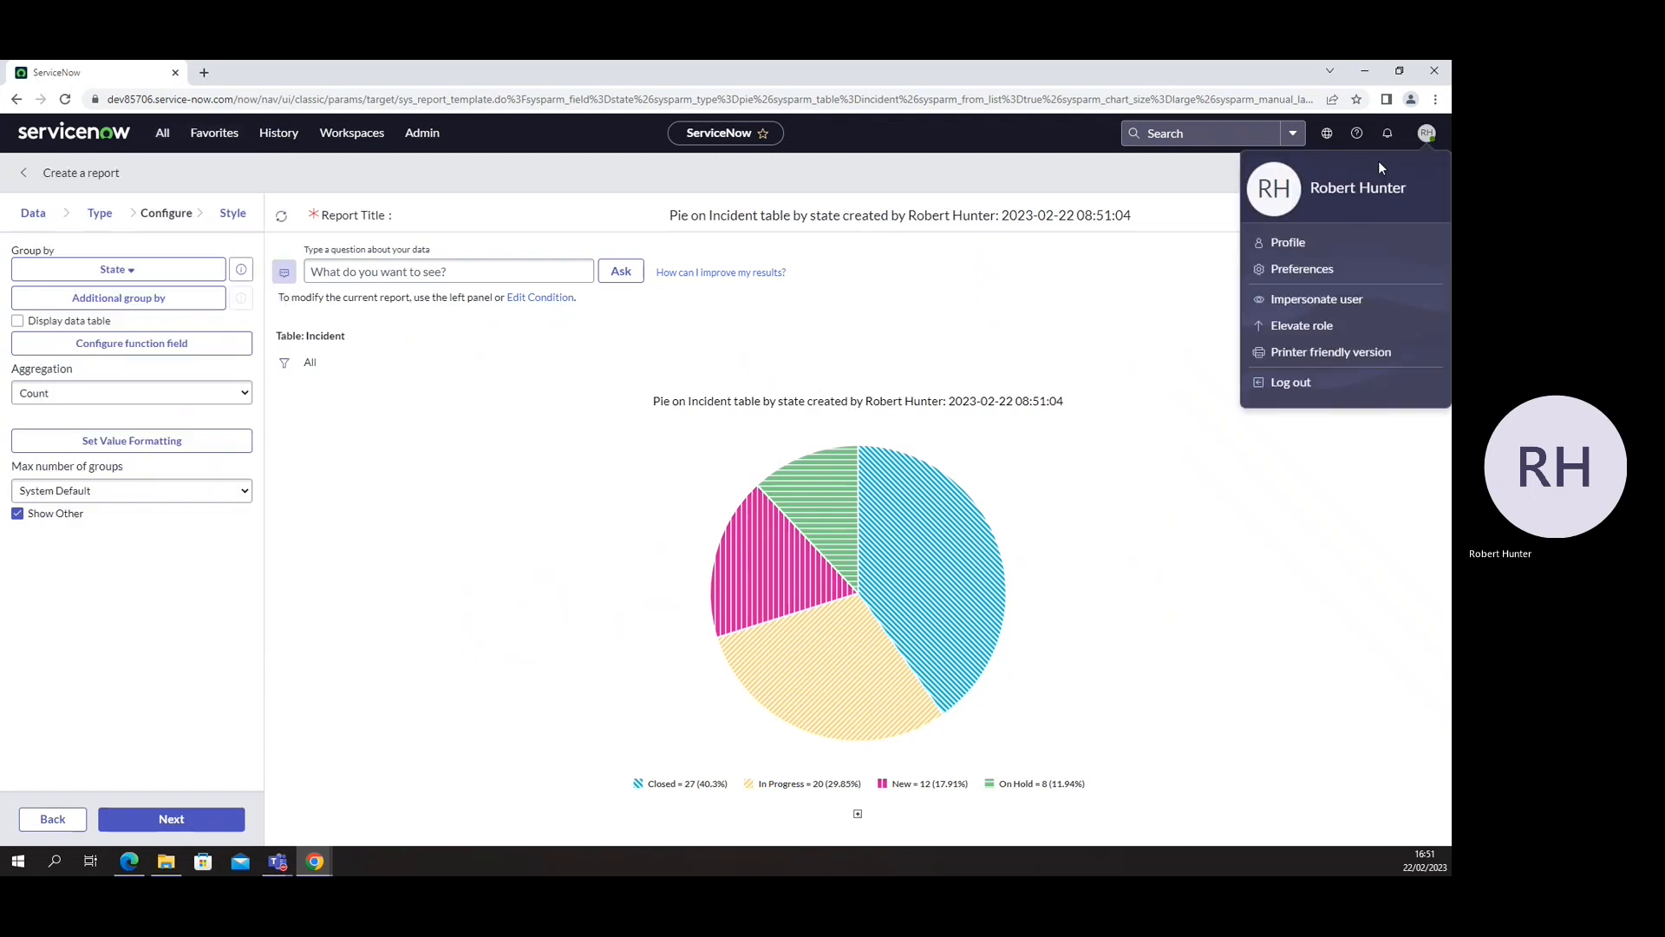
pyautogui.click(1310, 269)
pyautogui.click(785, 343)
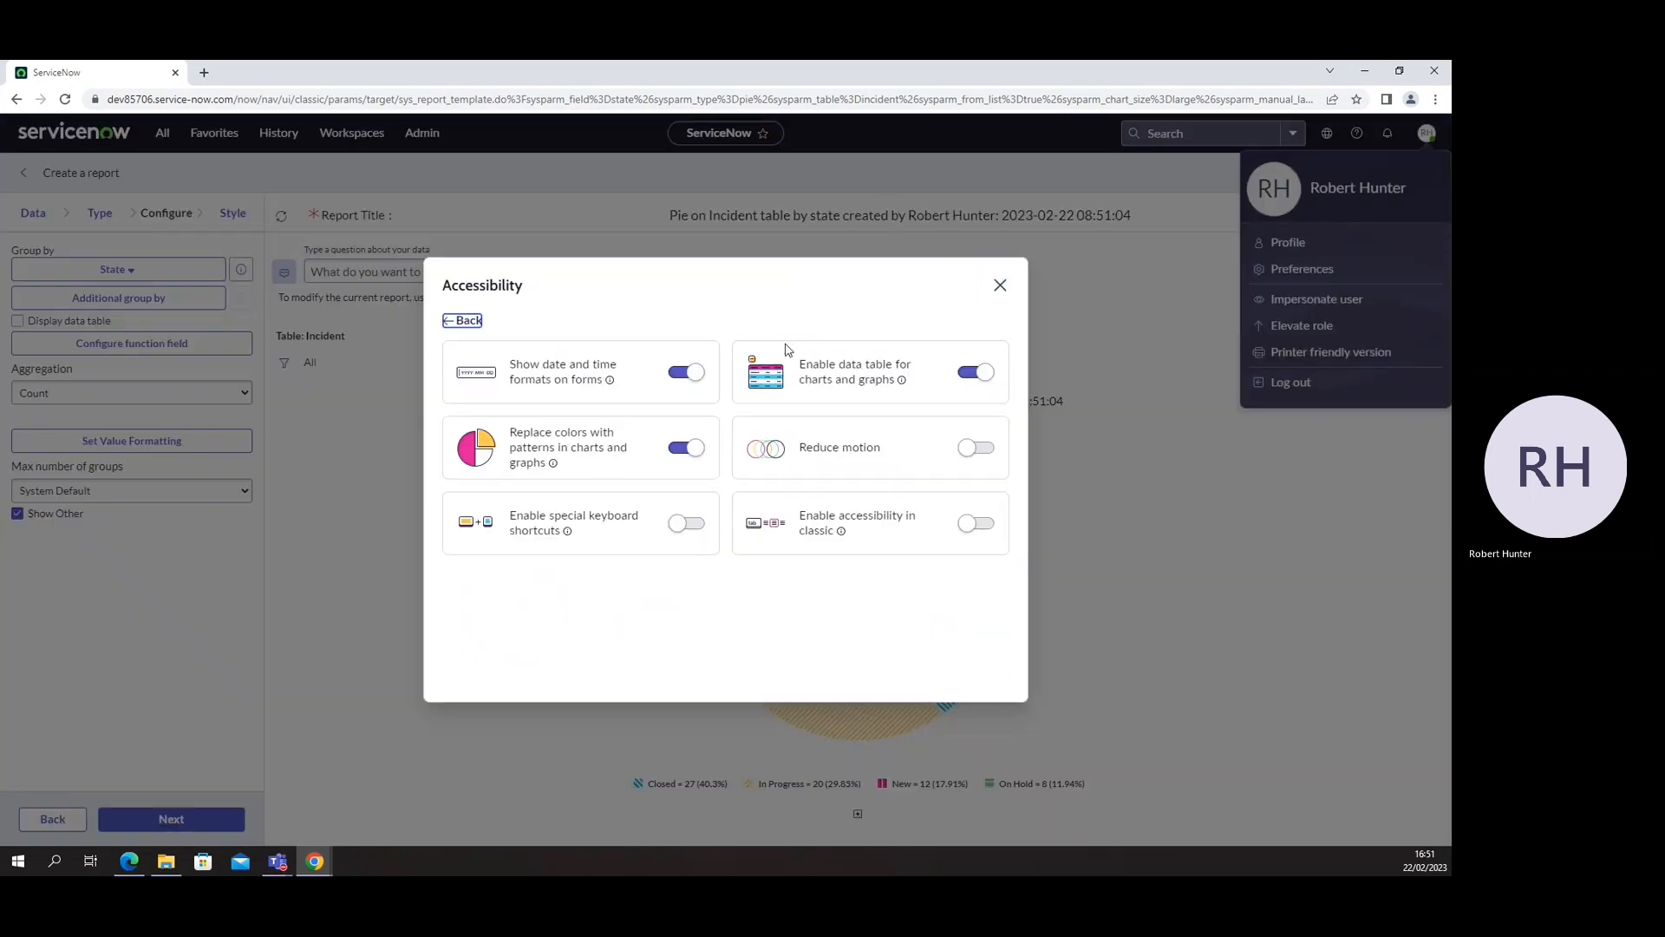
pyautogui.click(973, 447)
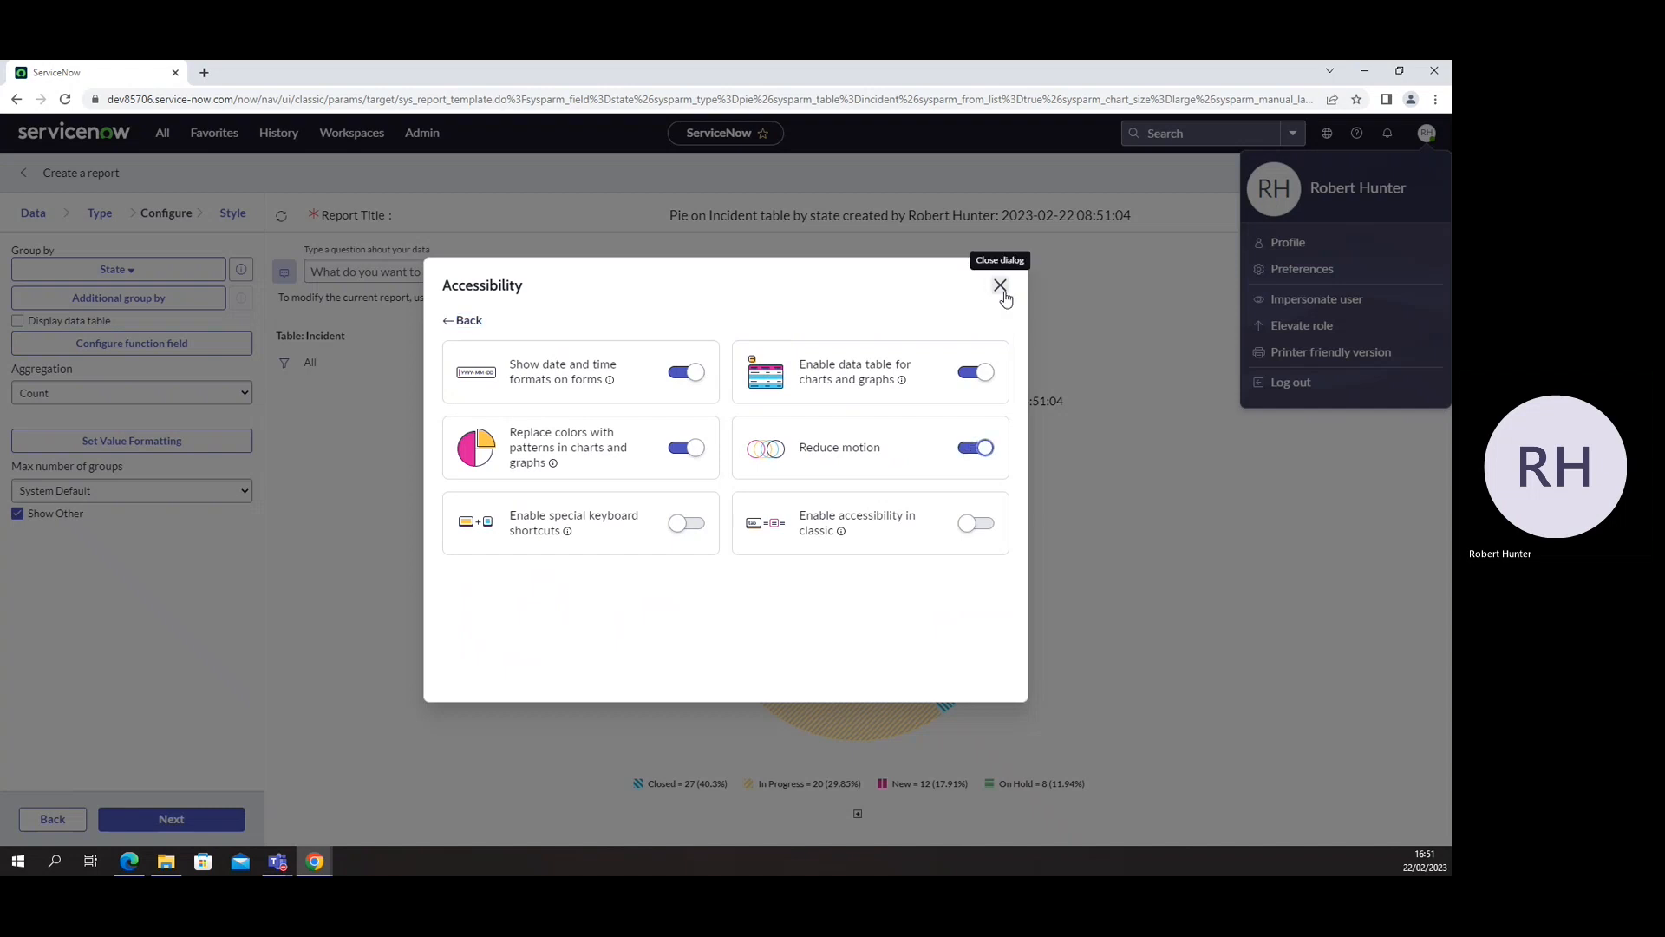
pyautogui.click(1000, 287)
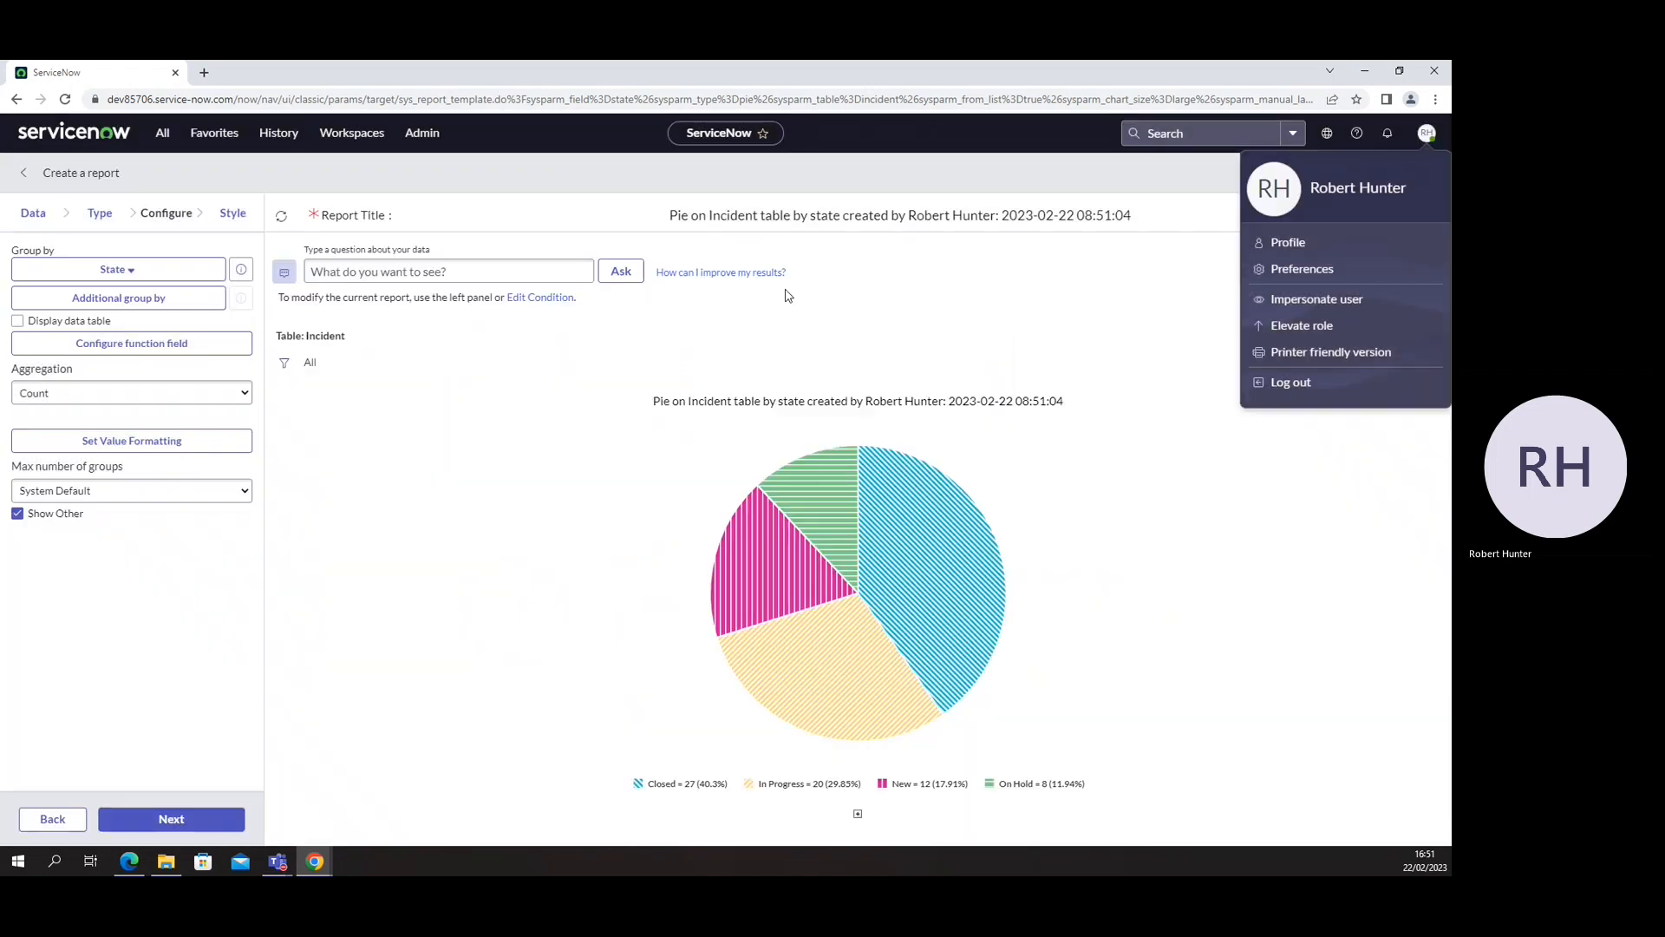
# Expand and collapse the All navigation again to compare how it appears with reduced motion.
pyautogui.click(163, 132)
pyautogui.click(163, 132)
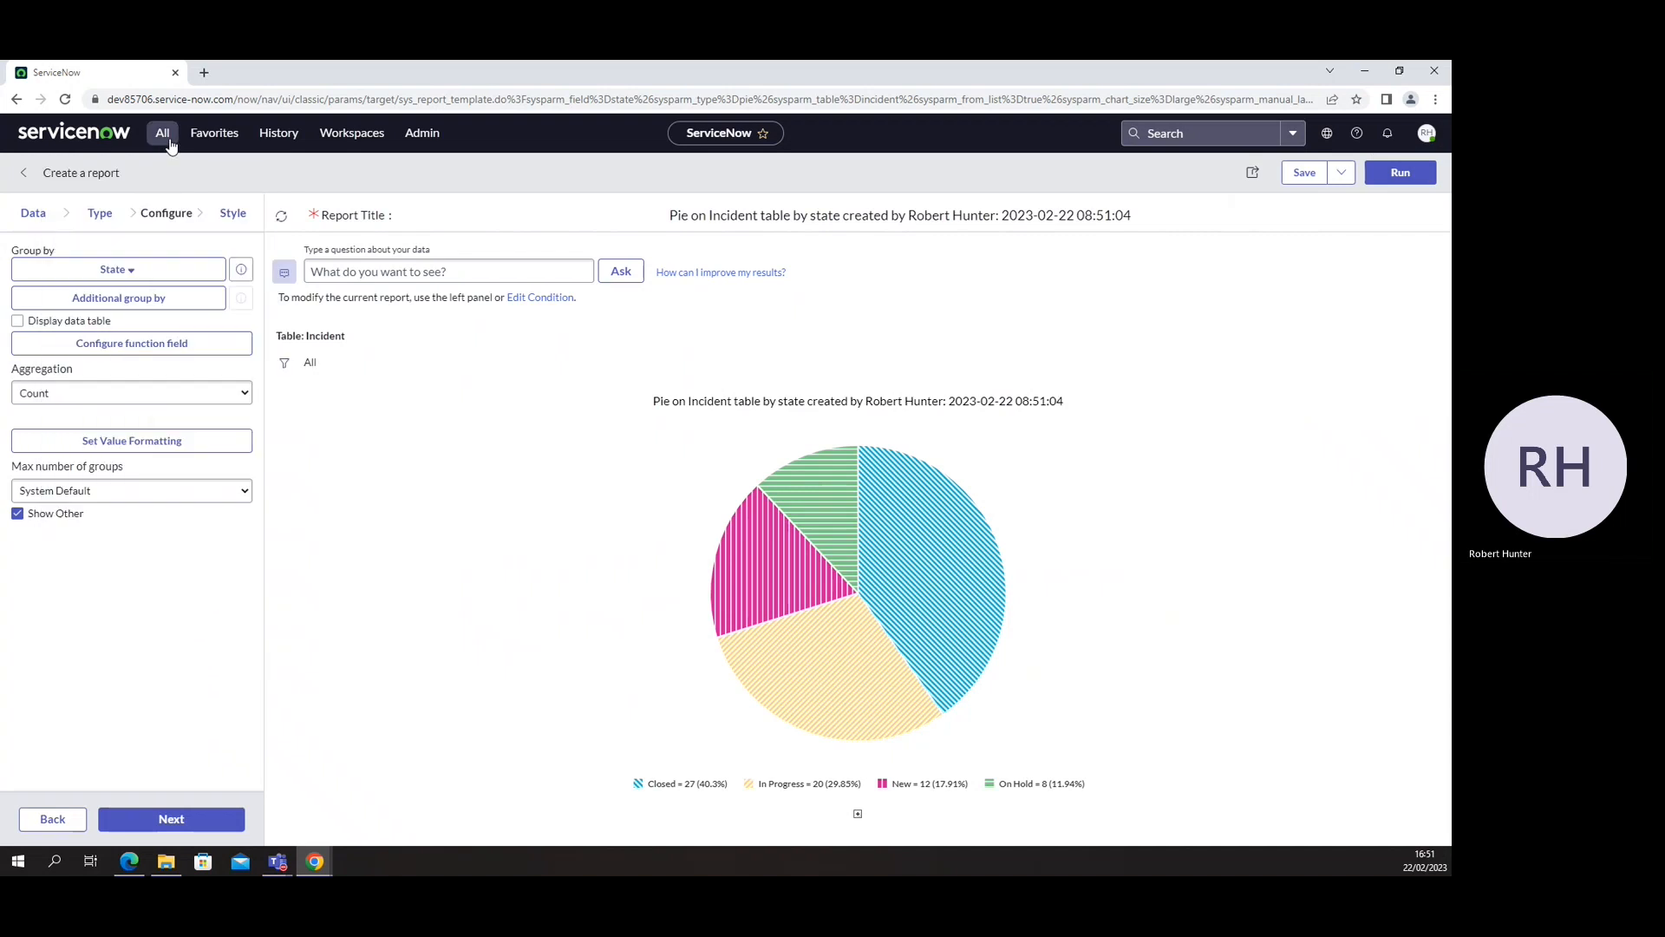
pyautogui.click(163, 132)
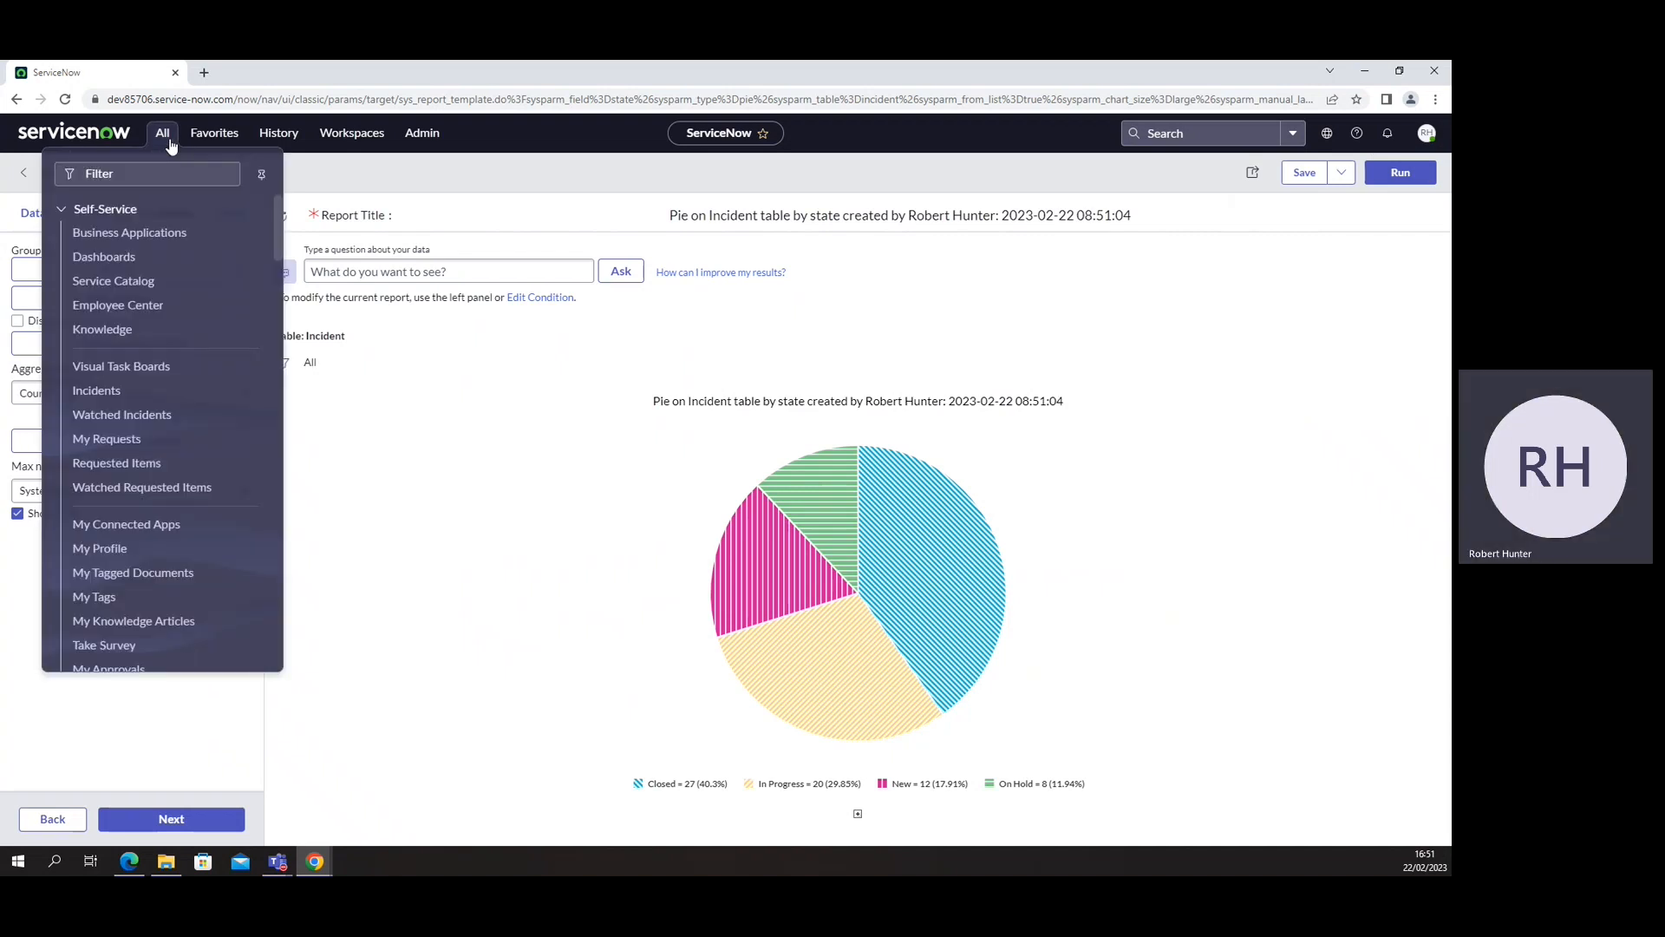
pyautogui.click(170, 141)
pyautogui.click(167, 138)
# Enable "Enable special keyboard shortcuts" in the Accessibility preferences and use one to put focus in the global search.
pyautogui.click(1427, 133)
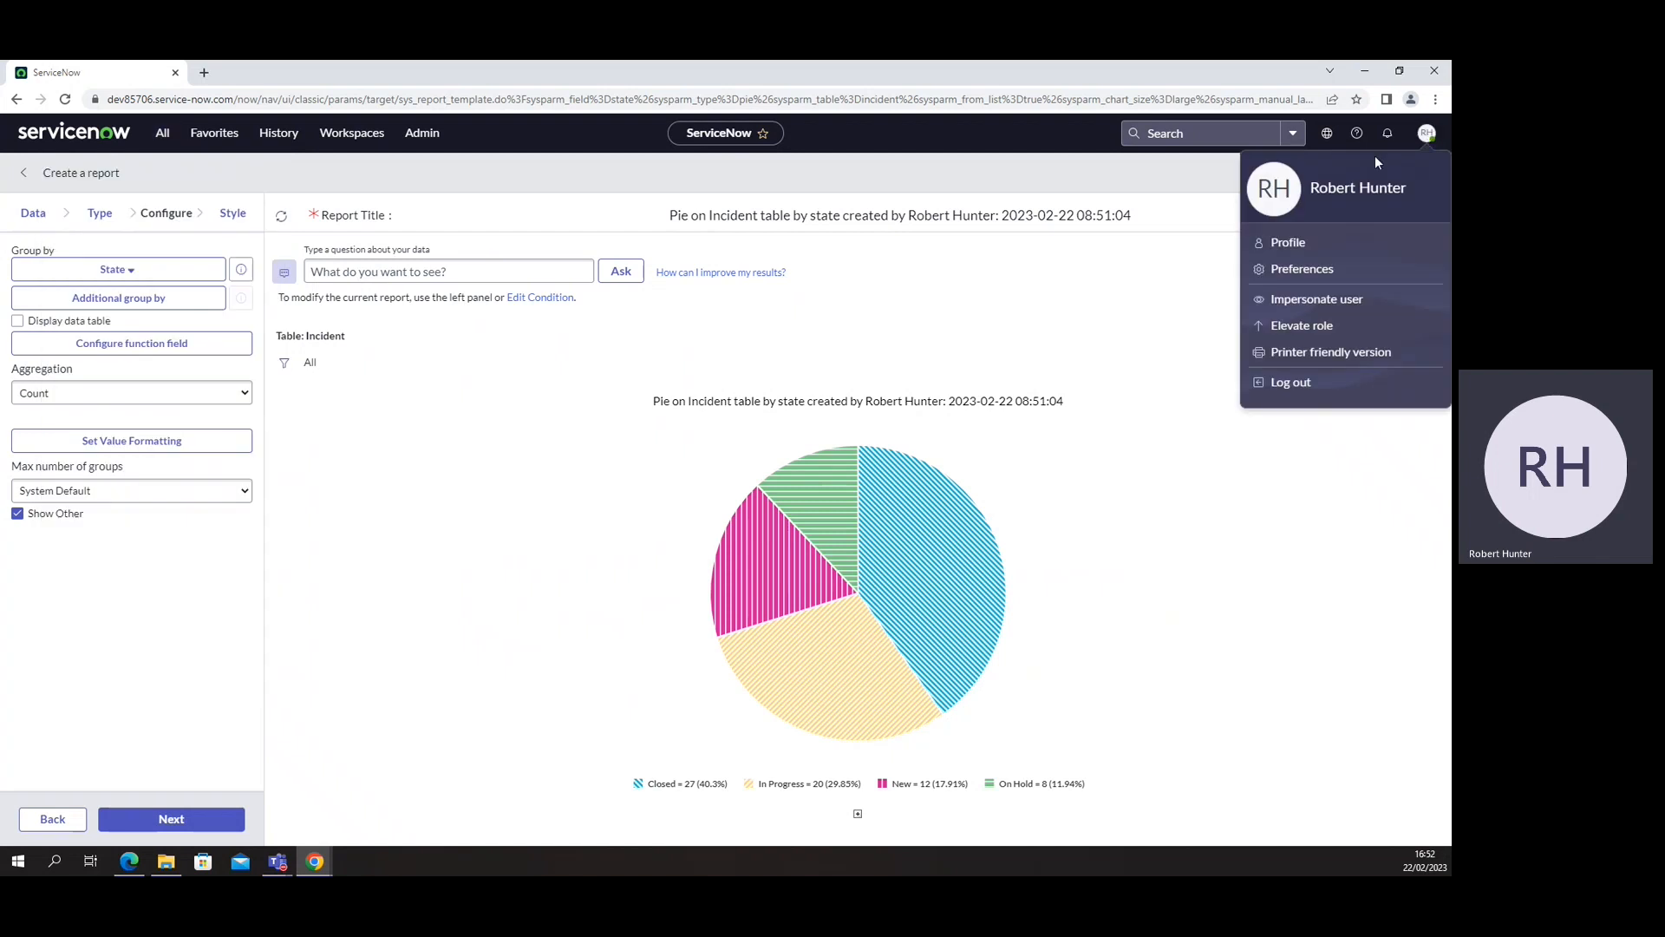
pyautogui.click(1334, 274)
pyautogui.click(785, 386)
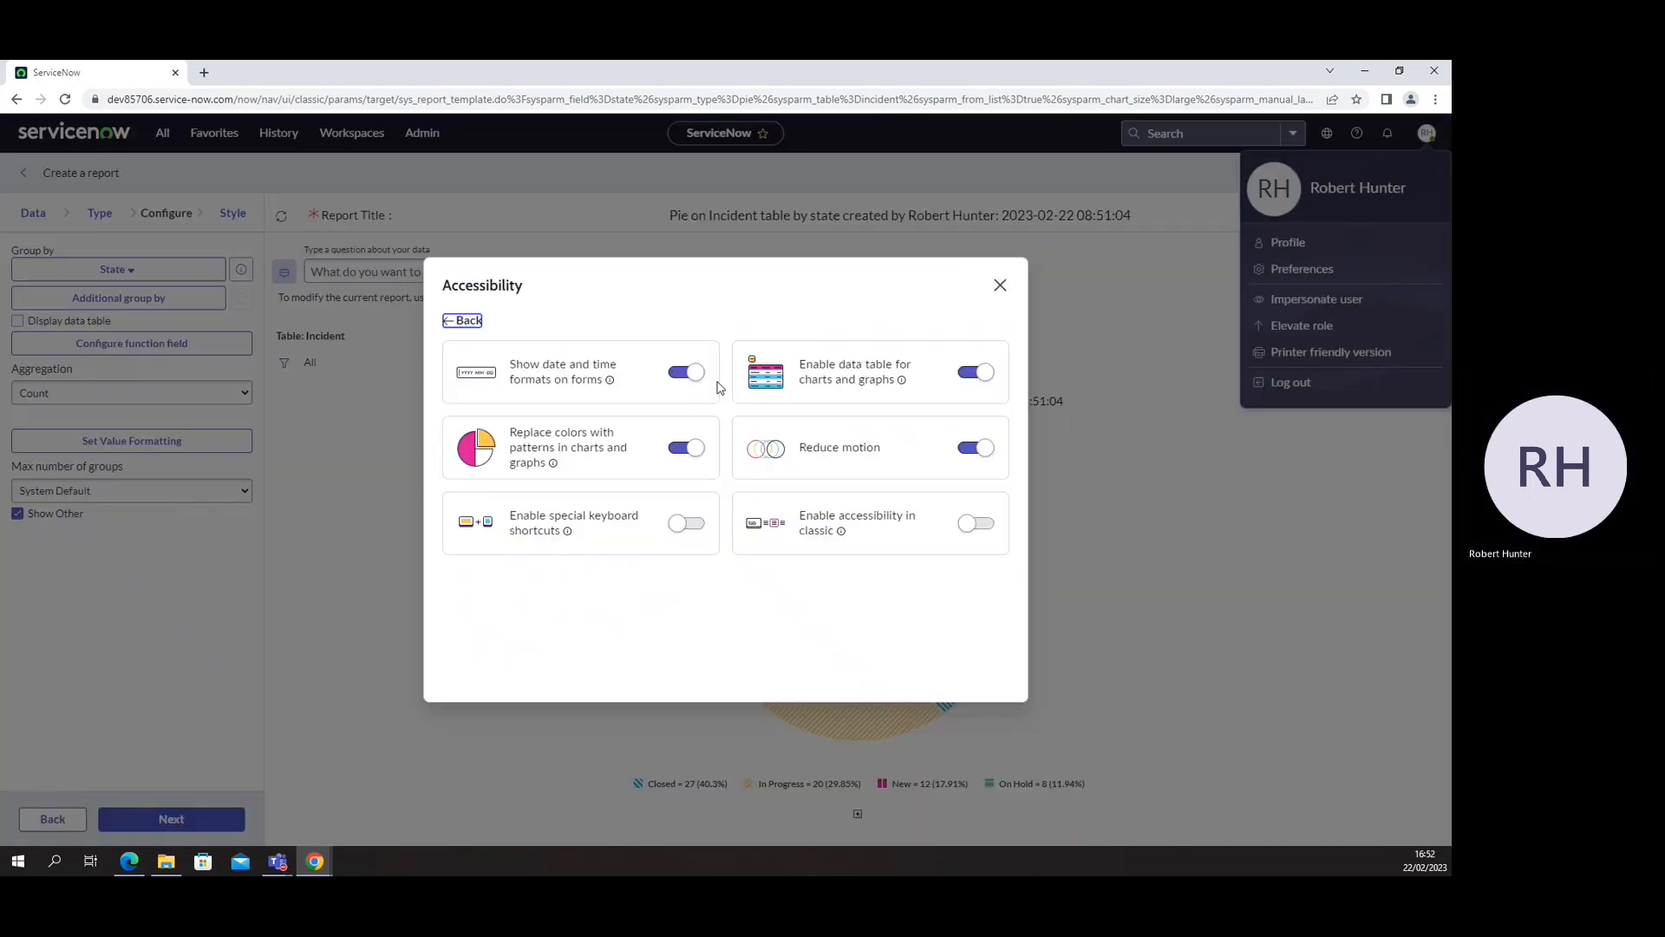
pyautogui.click(683, 524)
pyautogui.click(999, 286)
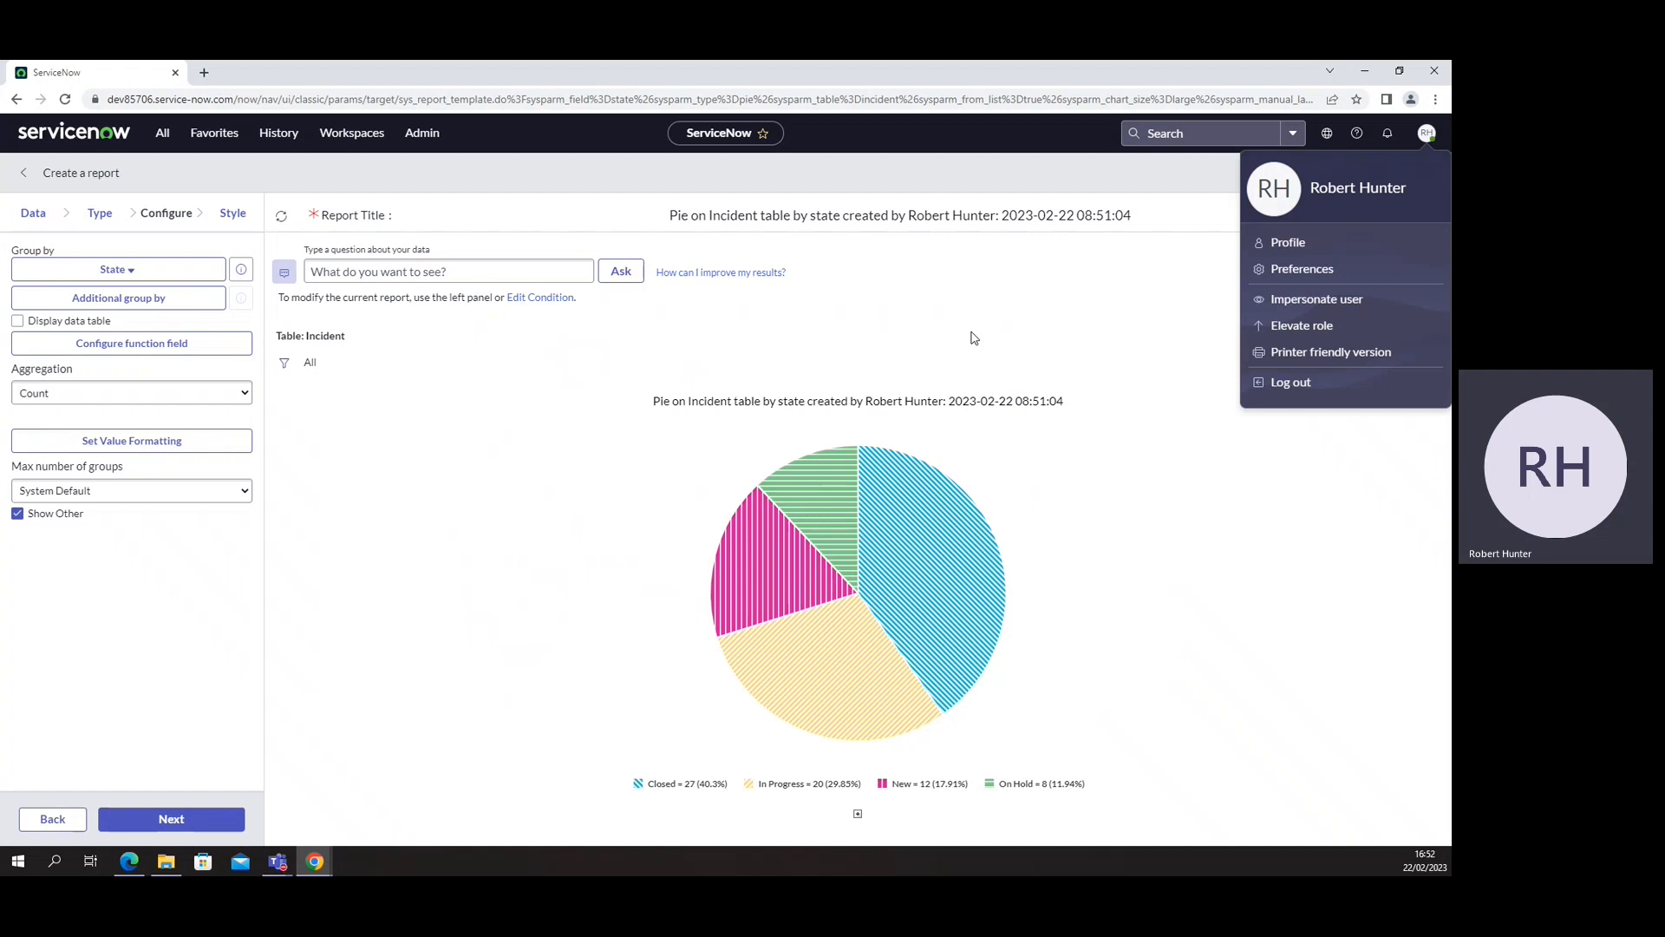
pyautogui.hotkey('ctrl', 'alt', 'g')
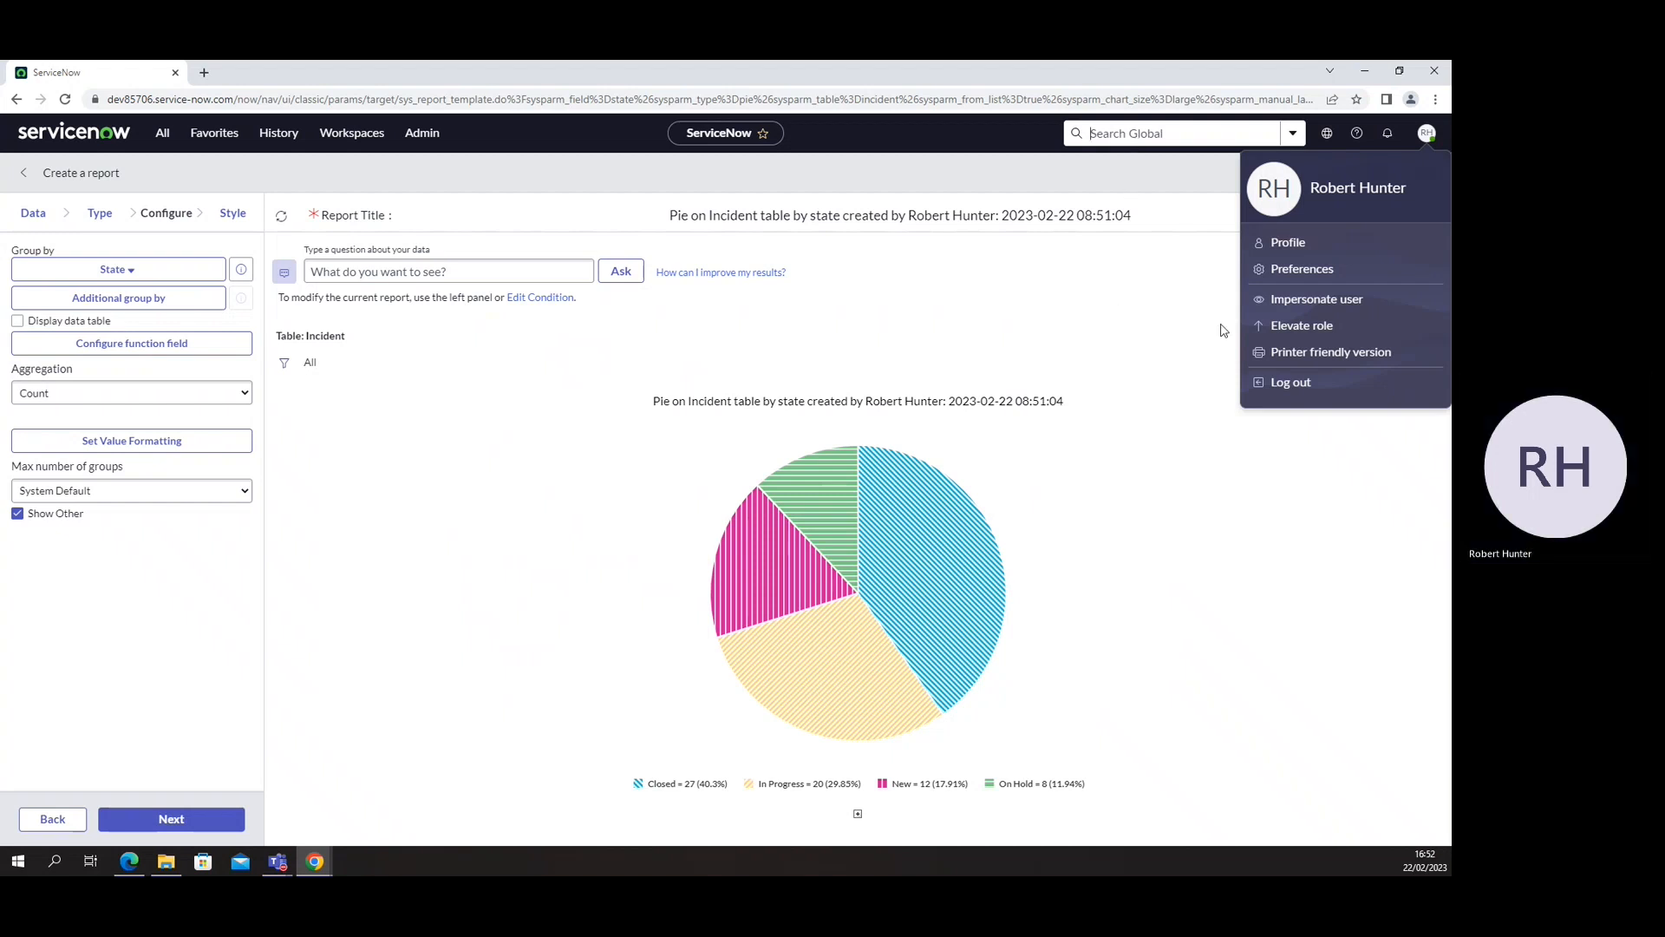
# Enable "Enable accessibility in classic" in the Accessibility preferences and close the dialog.
pyautogui.click(1288, 270)
pyautogui.click(820, 364)
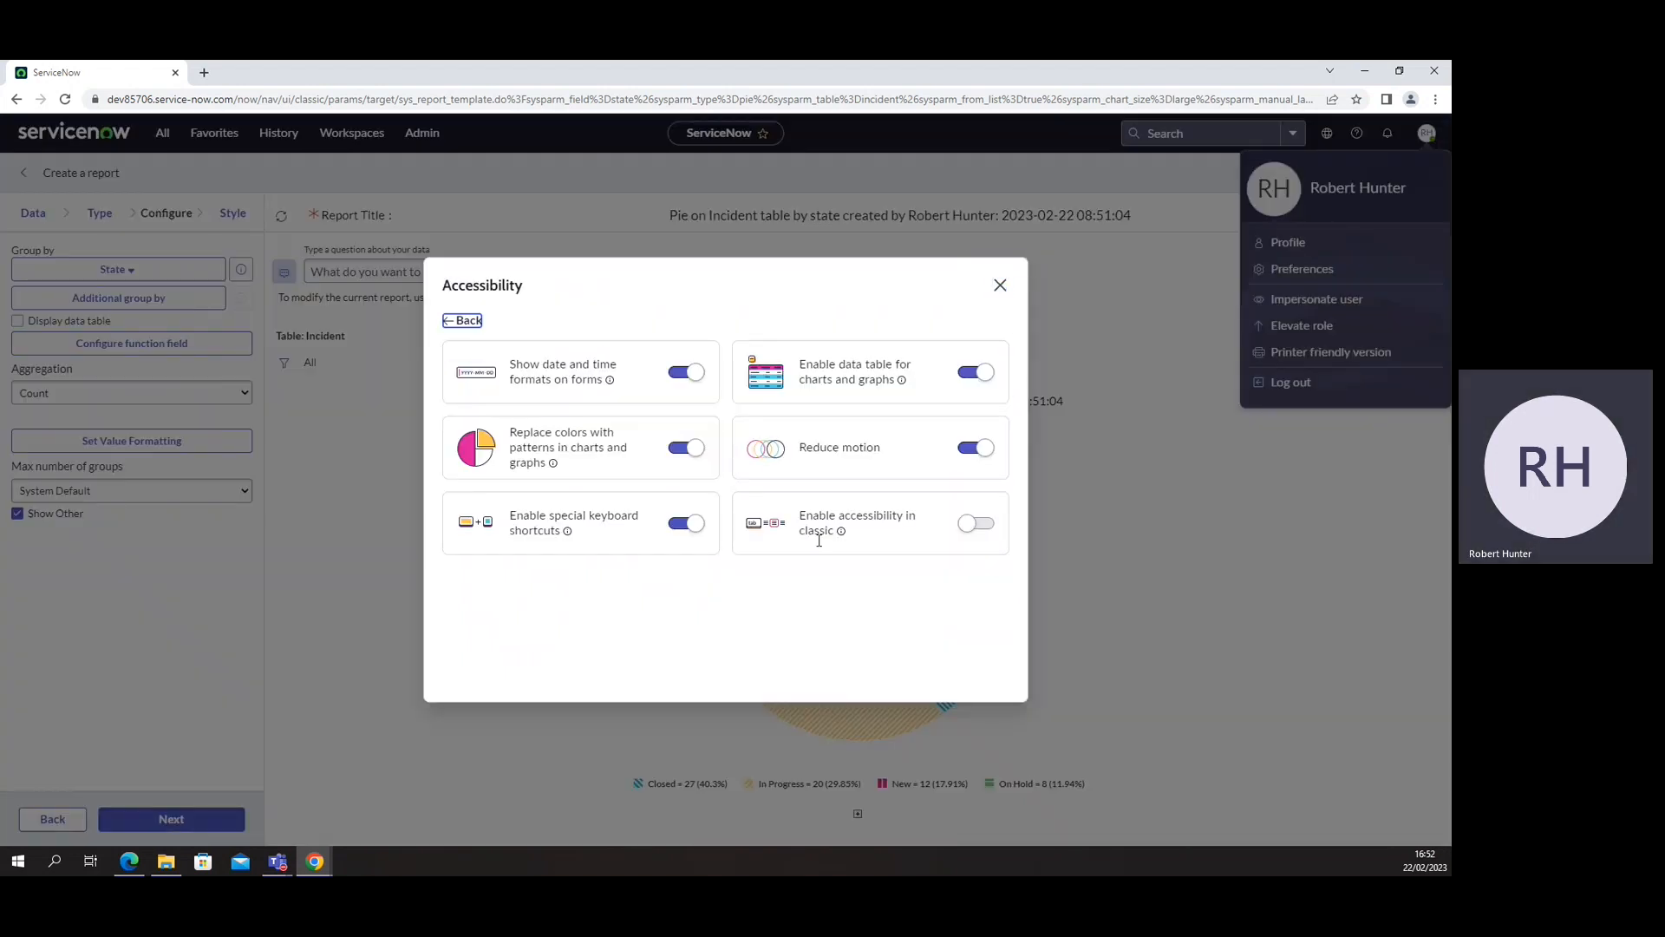
pyautogui.click(972, 526)
pyautogui.press('Tab')
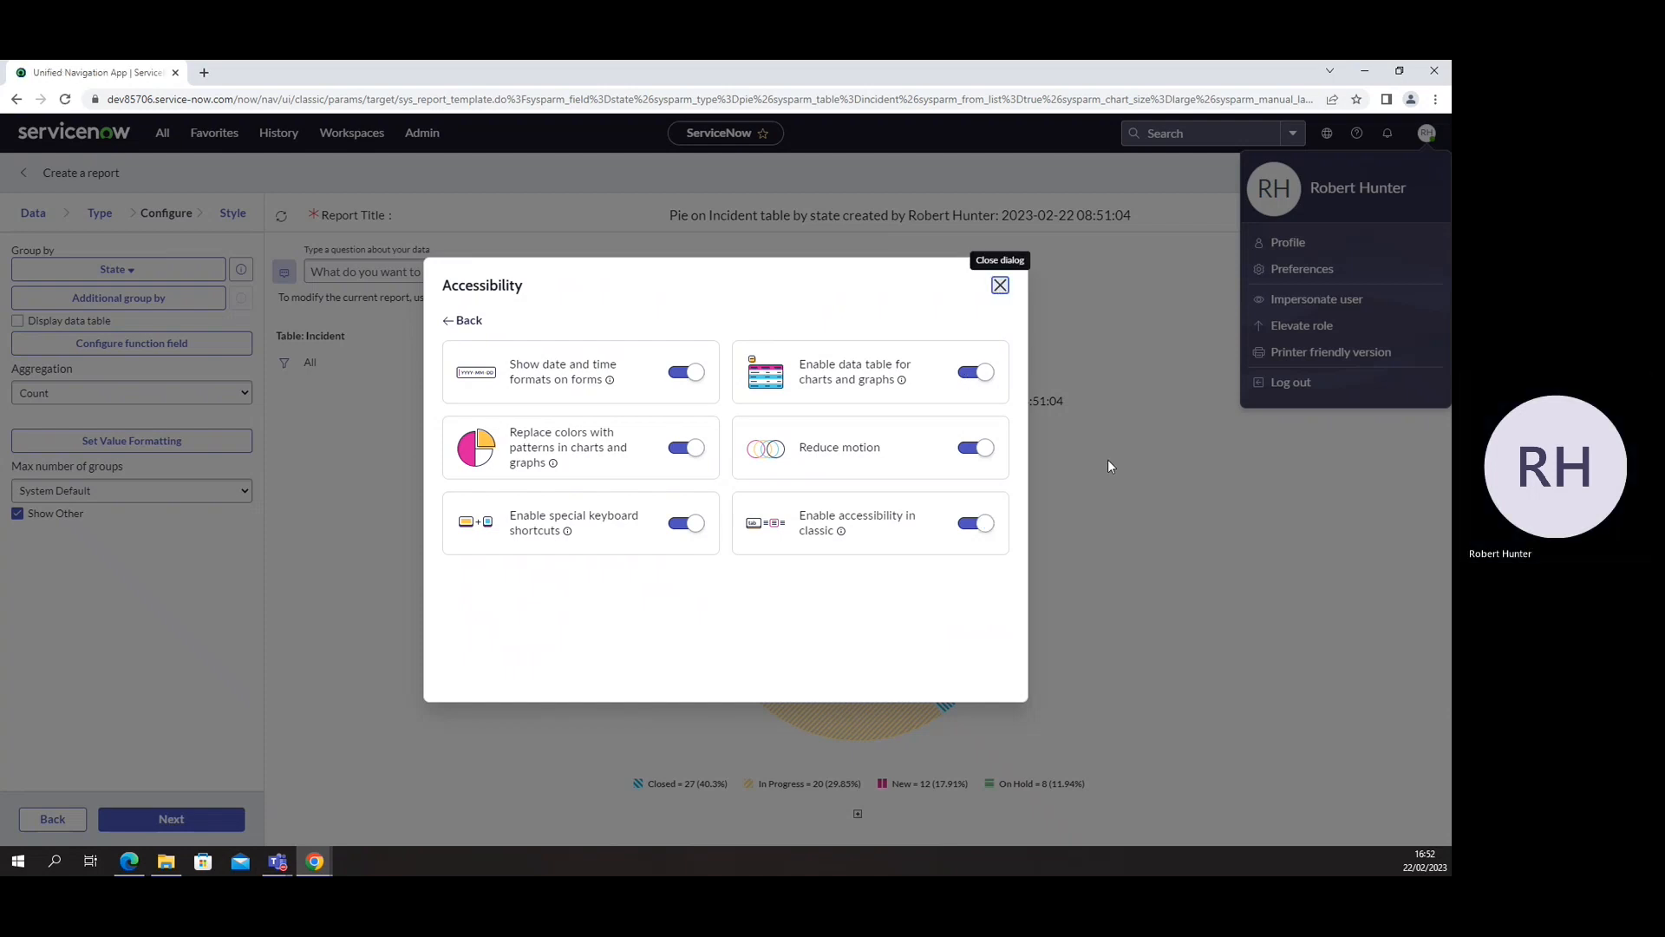
pyautogui.press('Return')
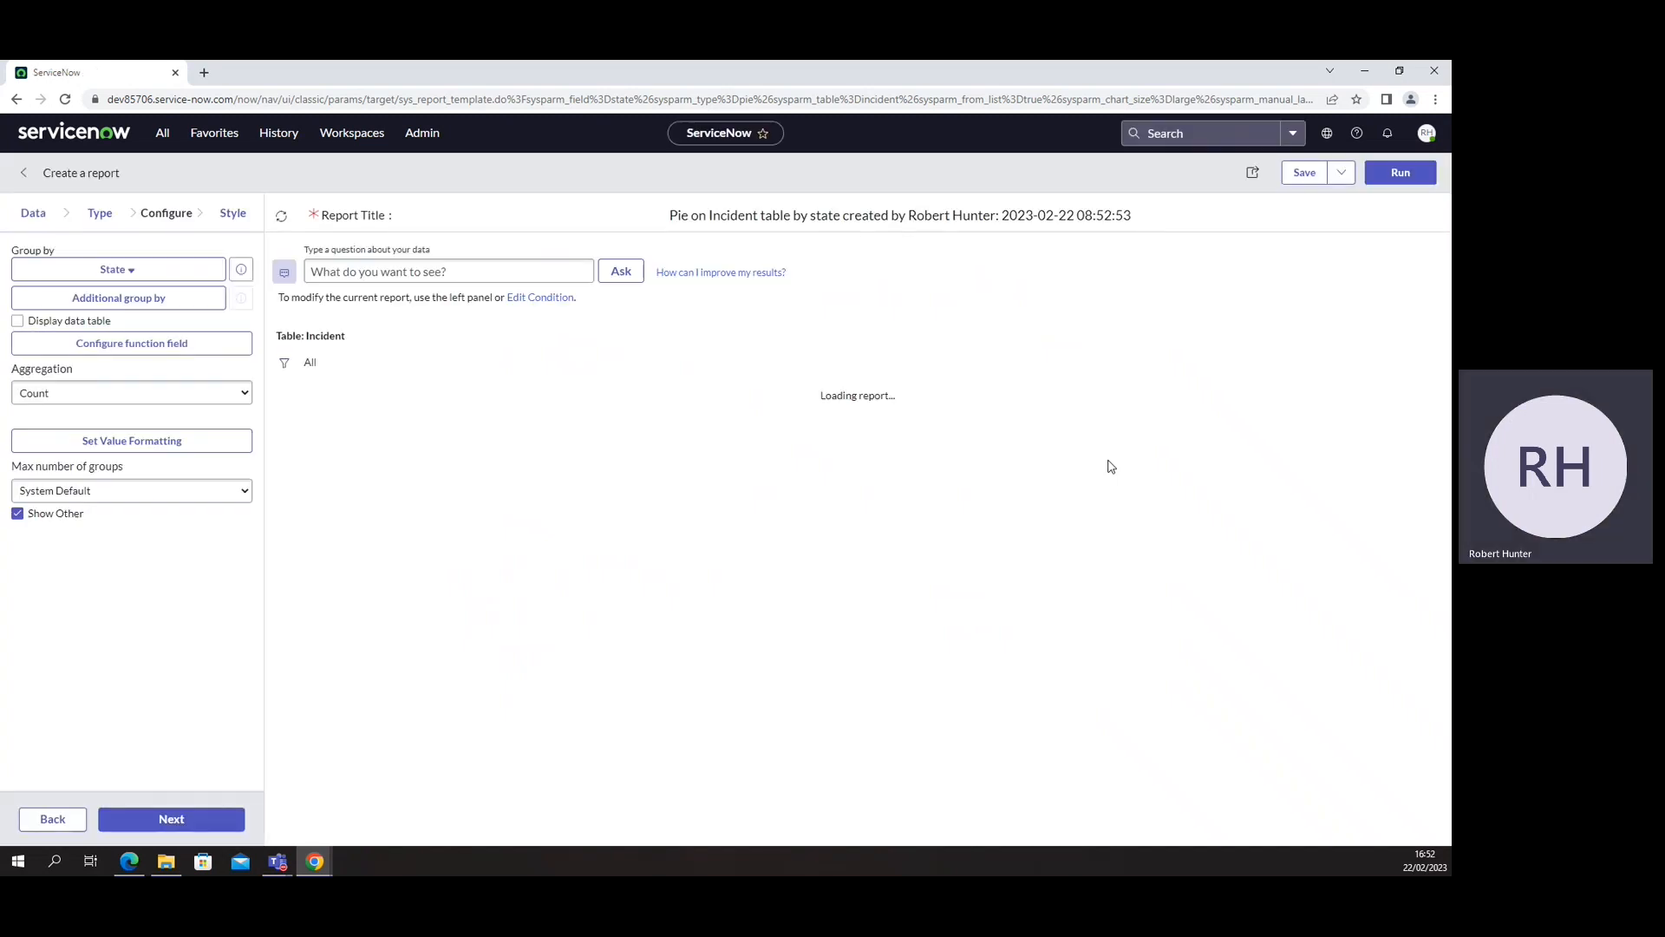
# Open the Display section of the user preferences.
pyautogui.click(1427, 132)
pyautogui.click(1342, 273)
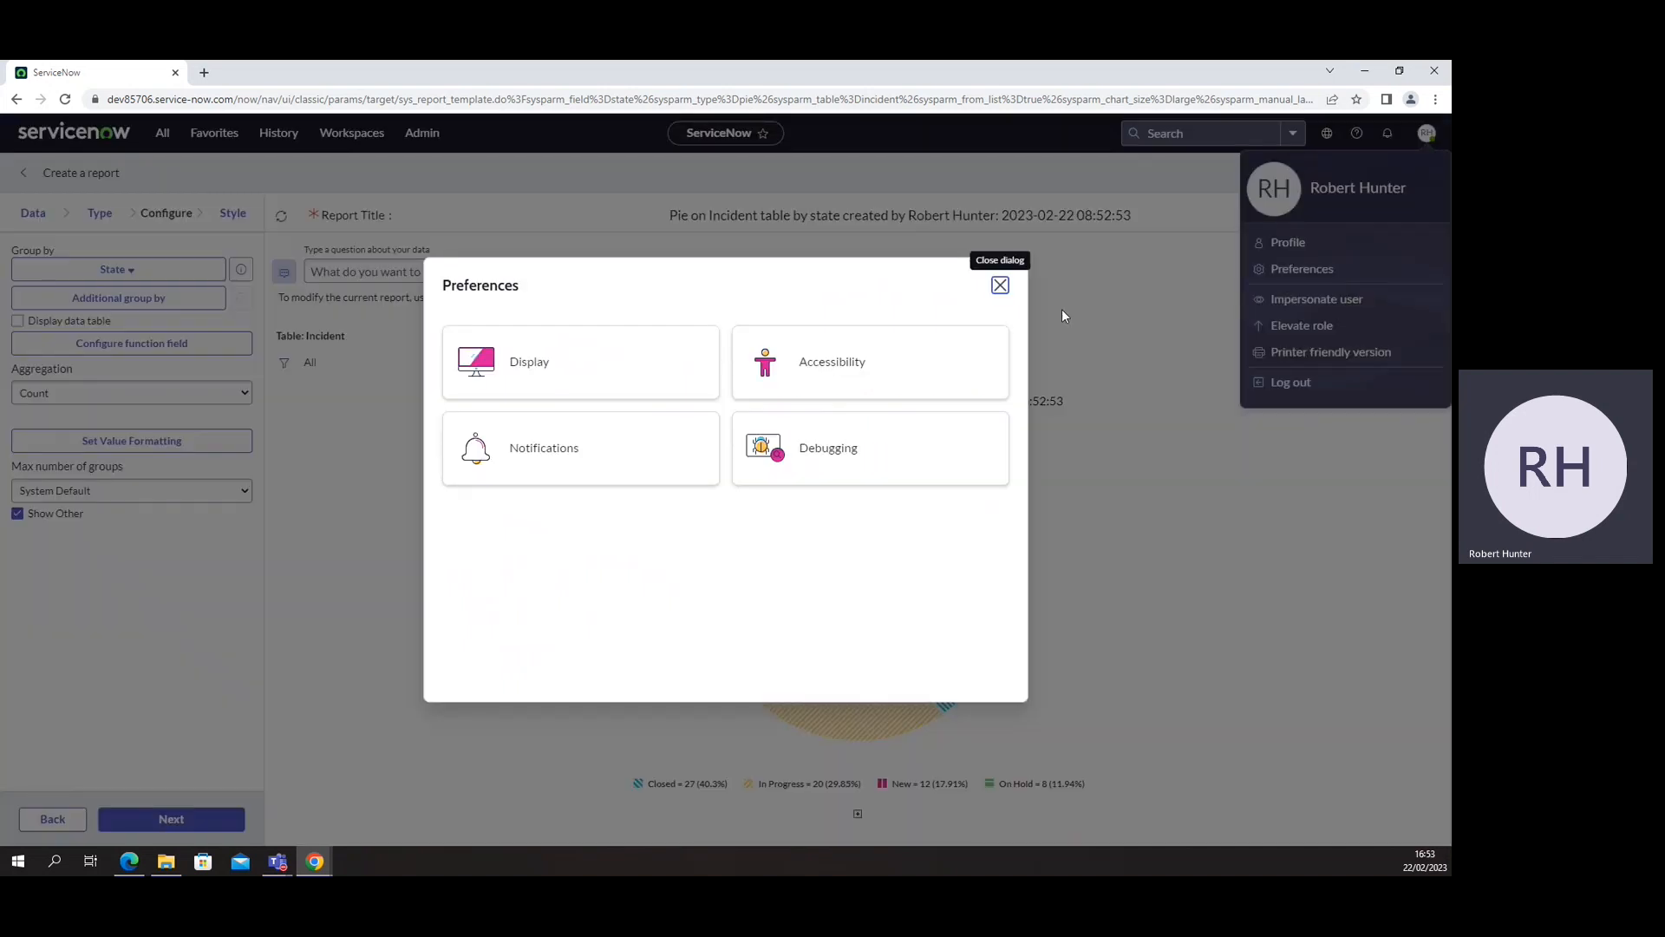
pyautogui.click(639, 371)
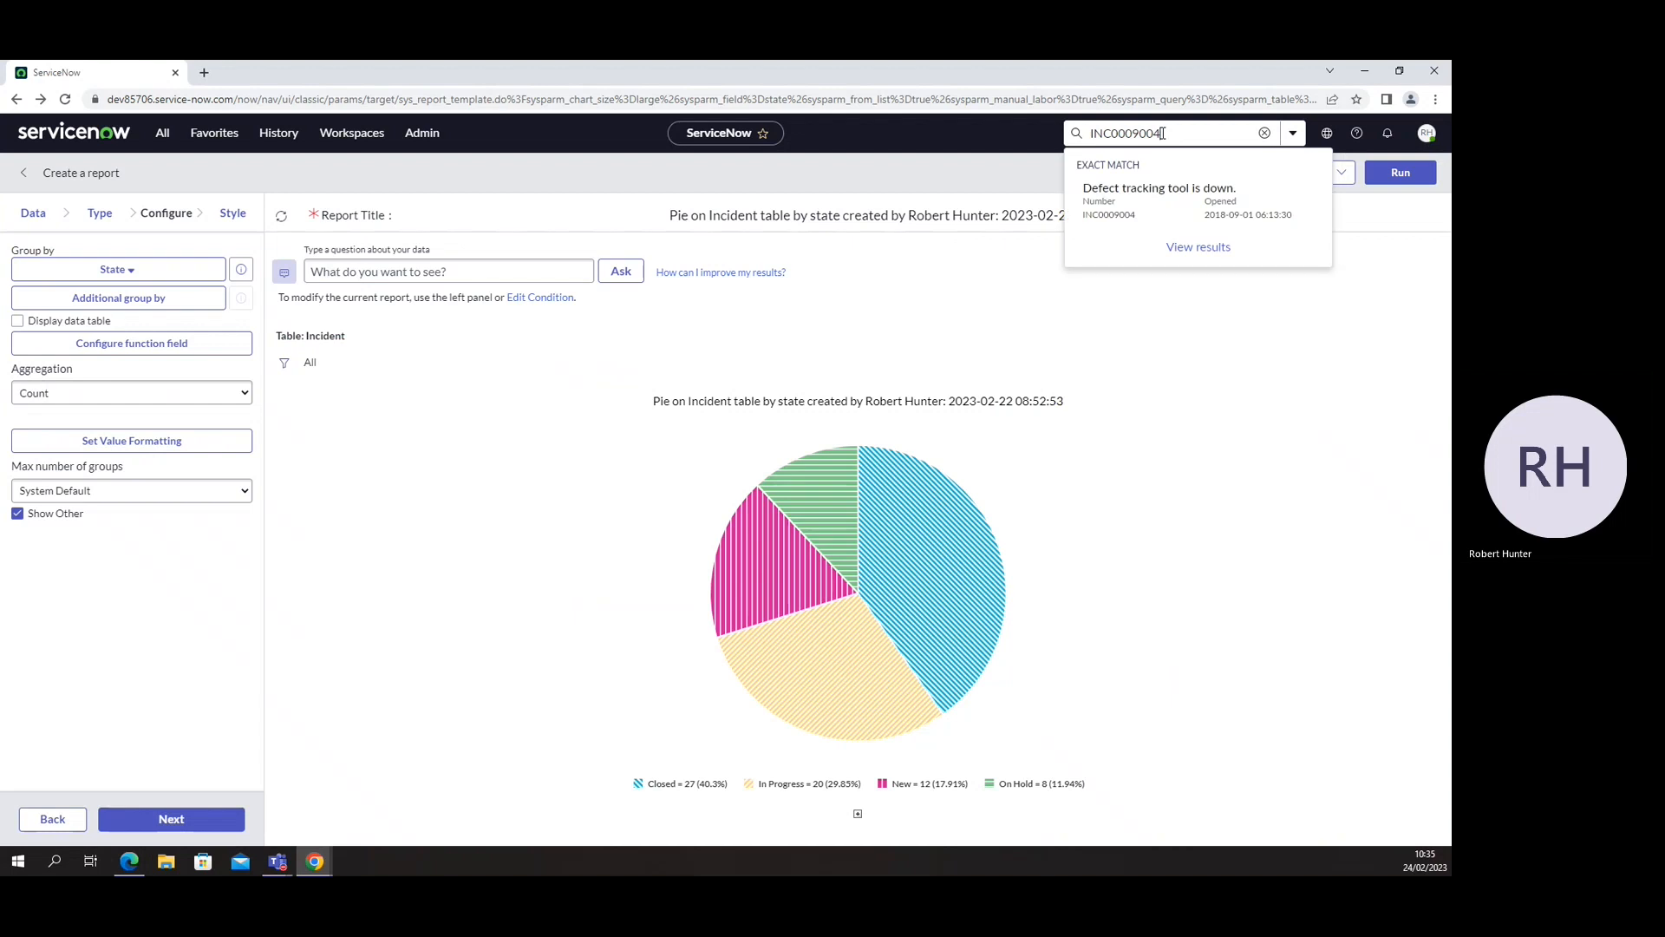
# Open incident INC0009004 from the global search and look through its form sections.
pyautogui.press('Return')
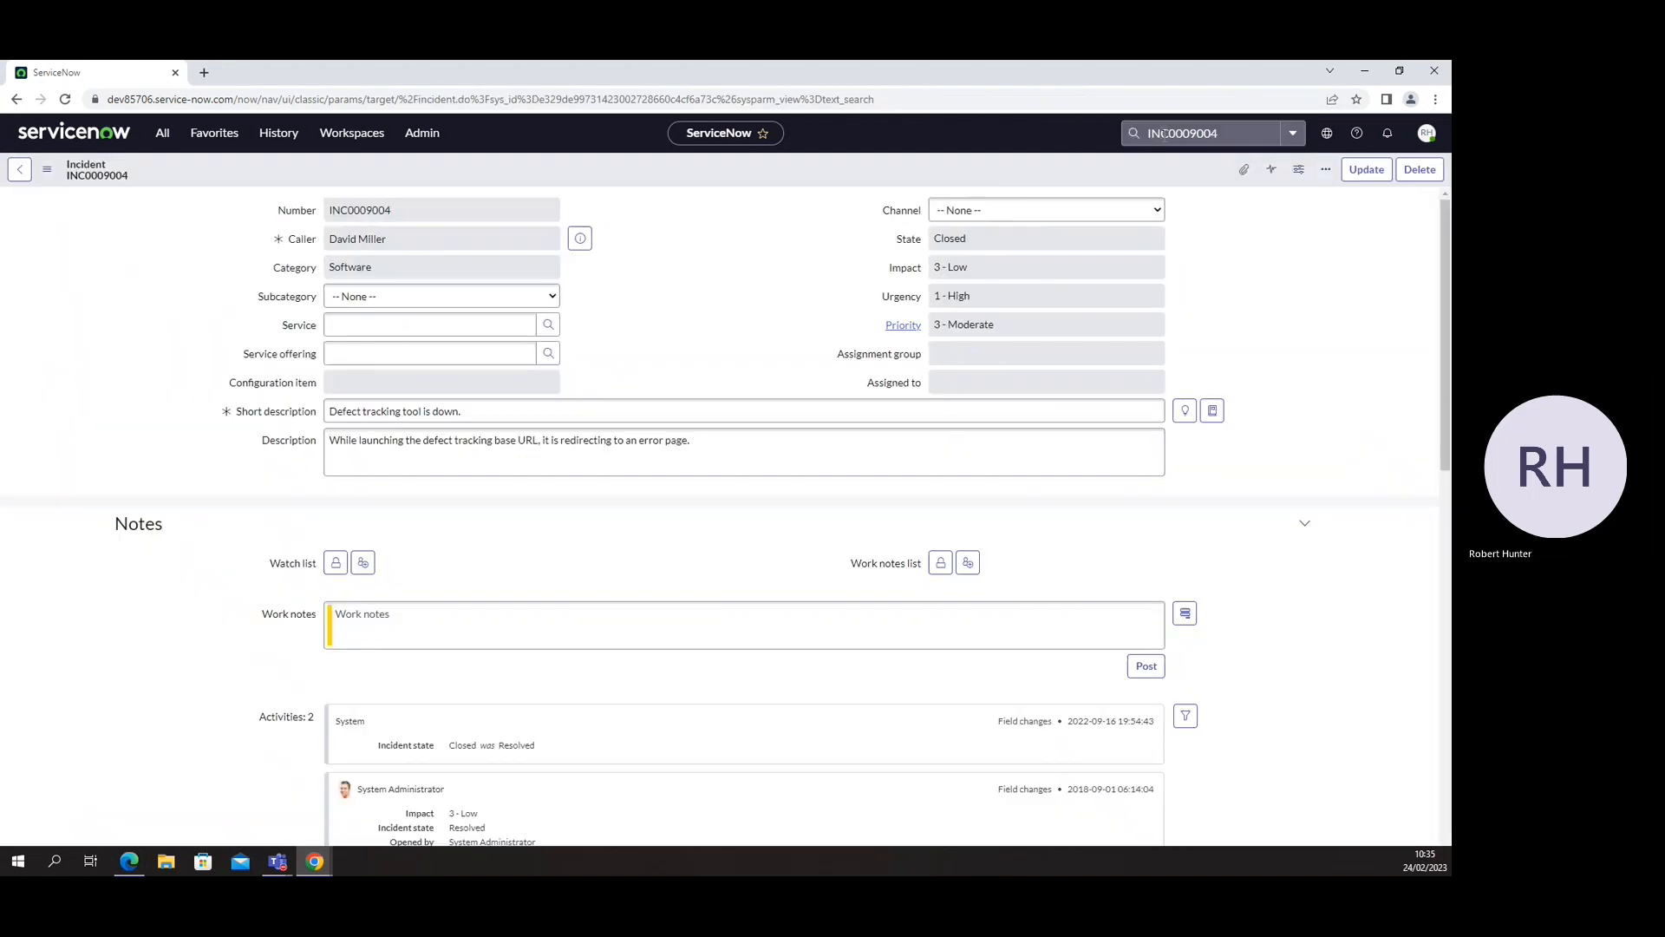
pyautogui.scroll(-7, 1310, 534)
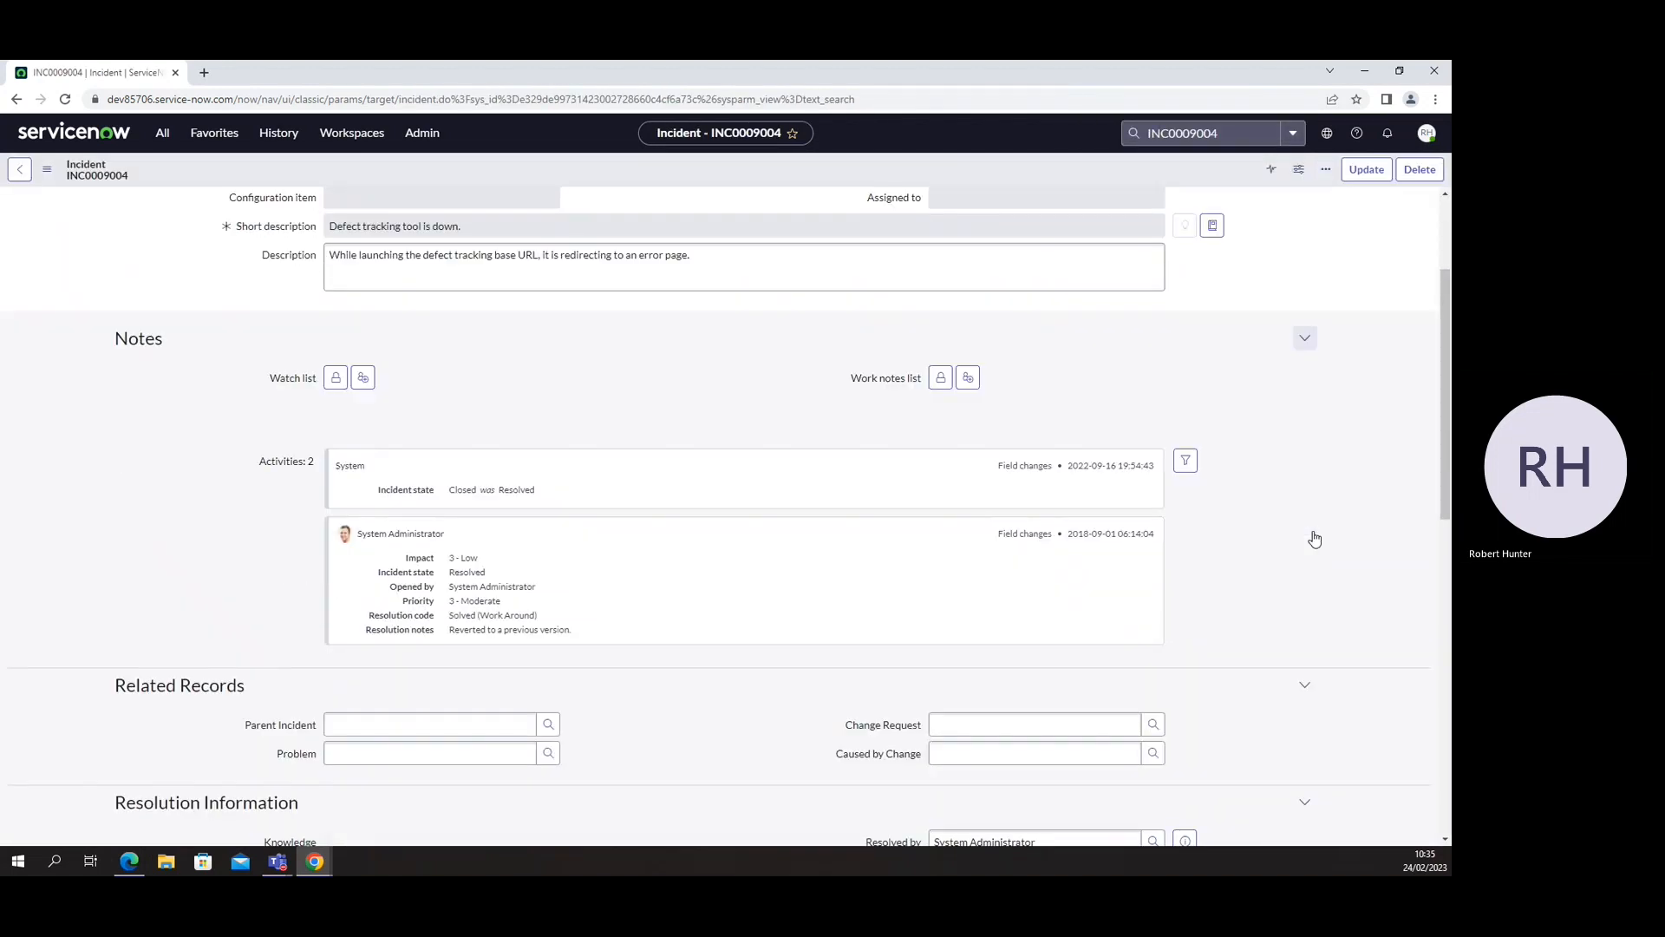
# Enable "Organize form sections and related lists into tabs in classic forms" in the Display preferences and return to the incident form.
pyautogui.click(1427, 133)
pyautogui.click(1344, 273)
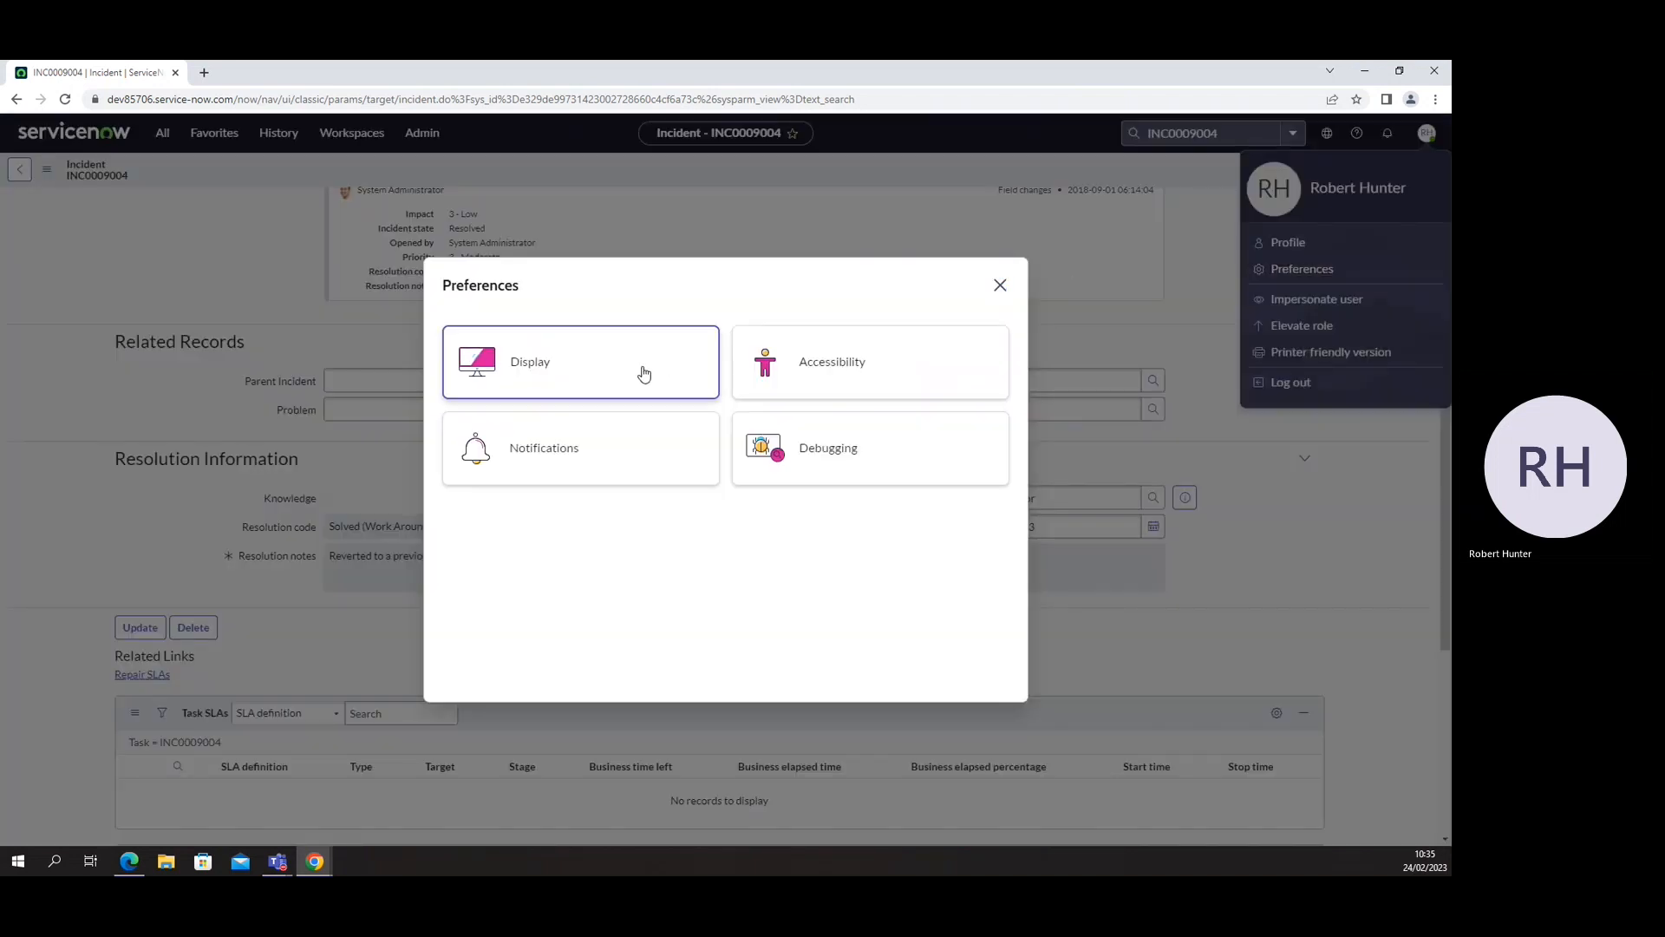
pyautogui.click(646, 374)
pyautogui.click(670, 375)
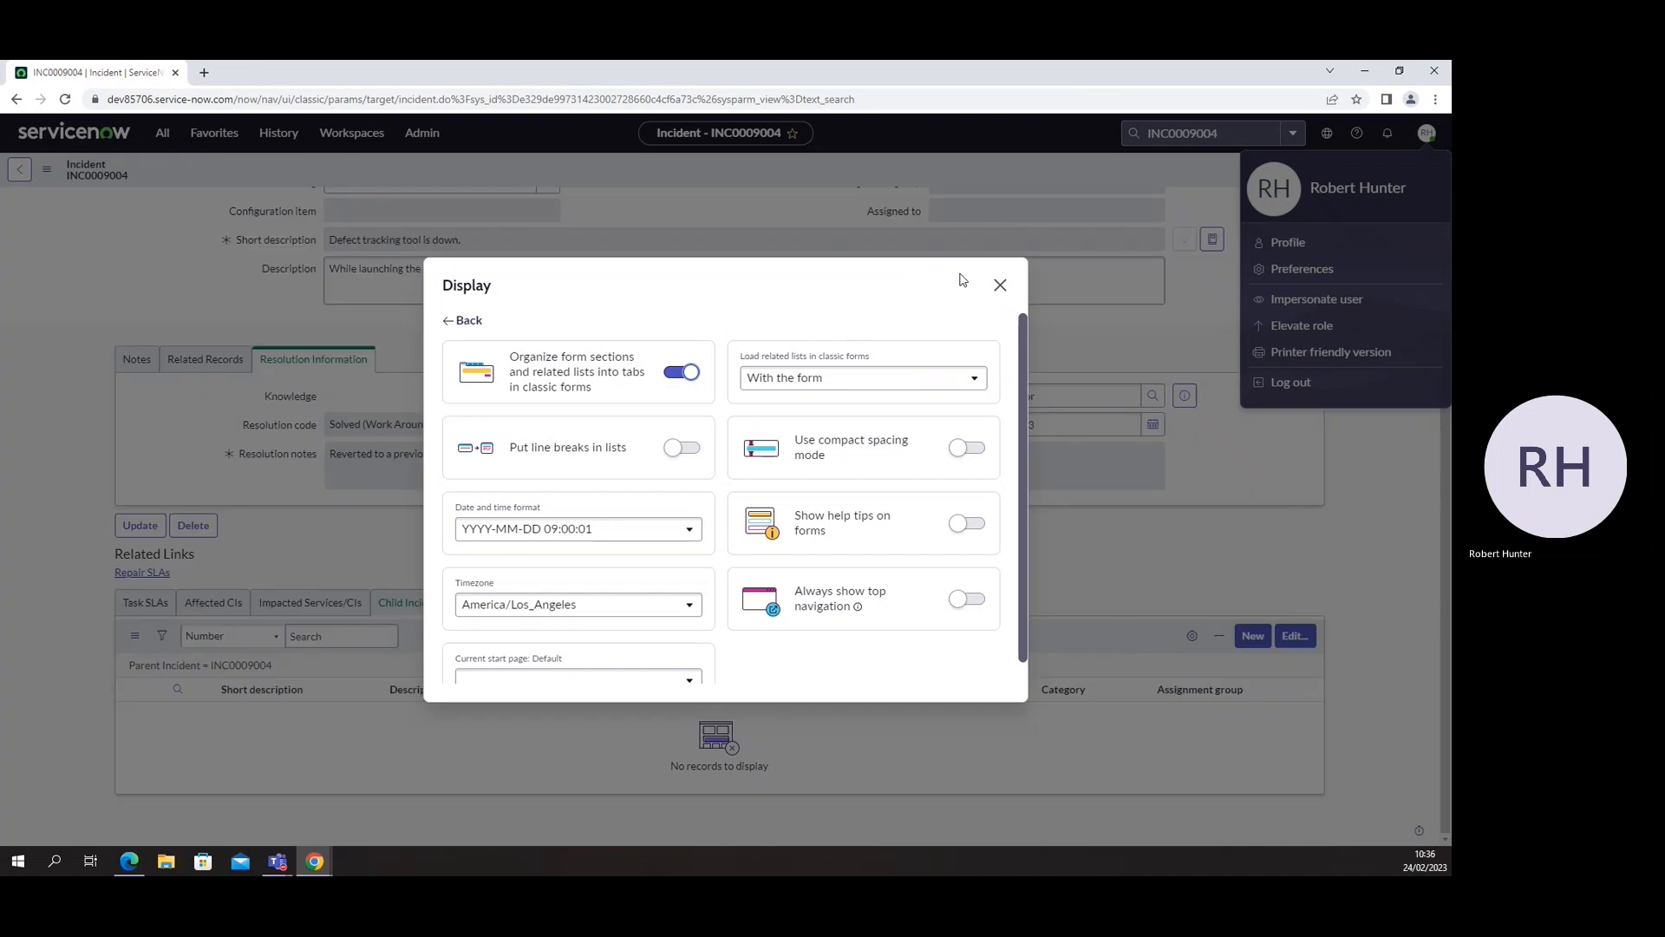
pyautogui.click(1006, 283)
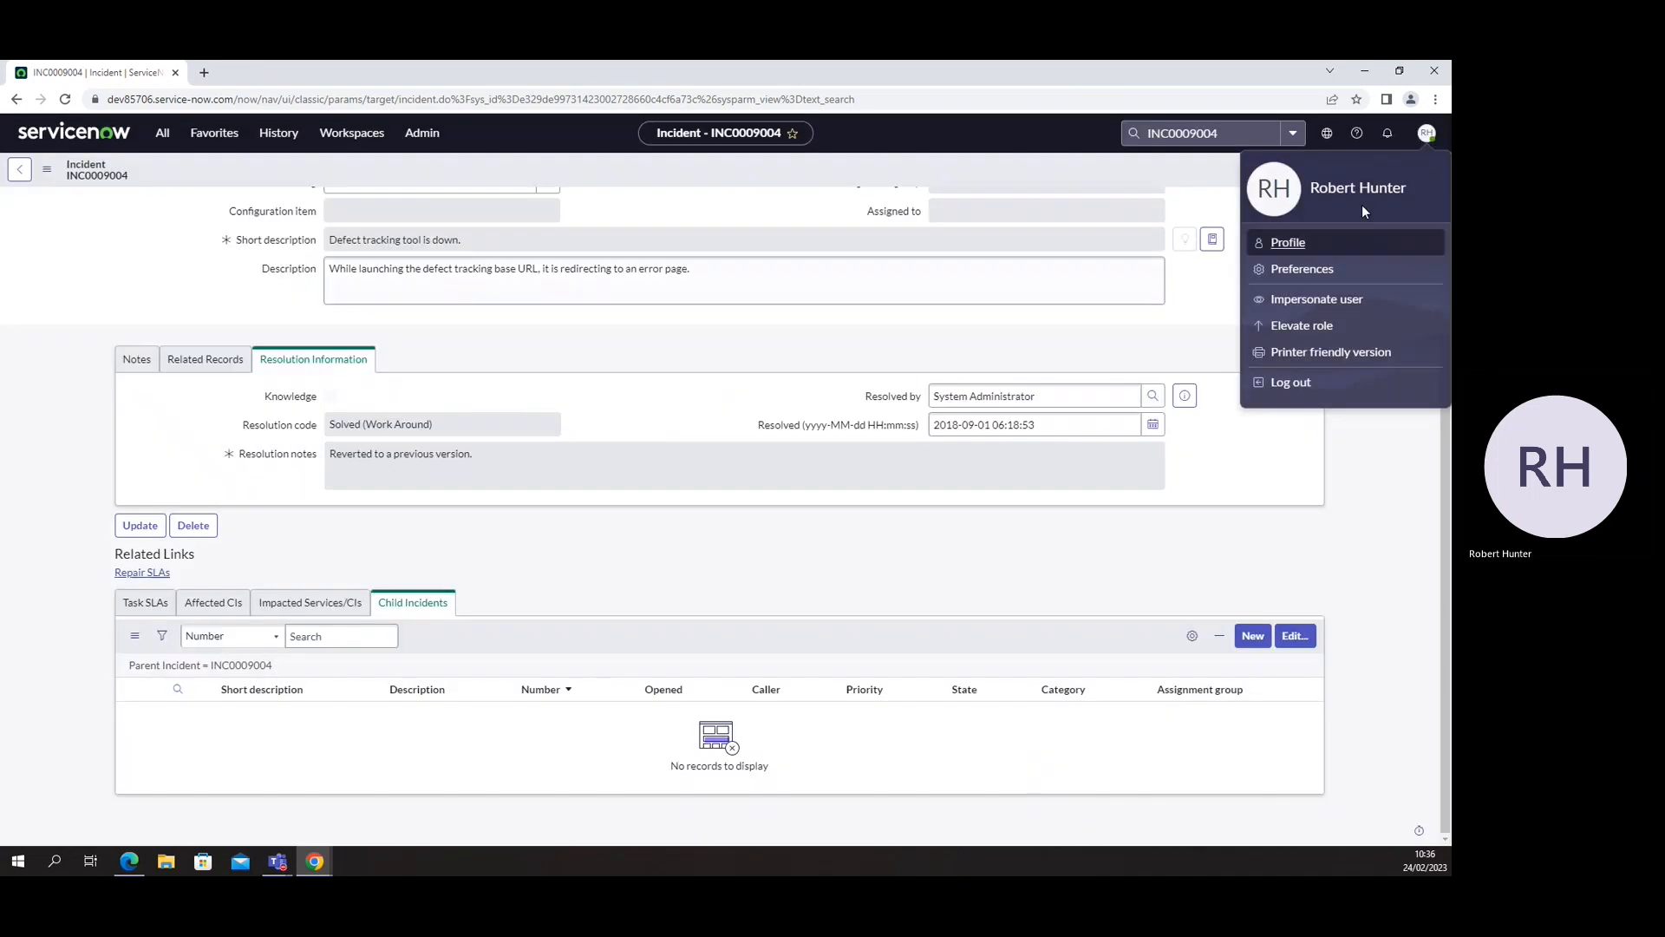
pyautogui.click(1427, 137)
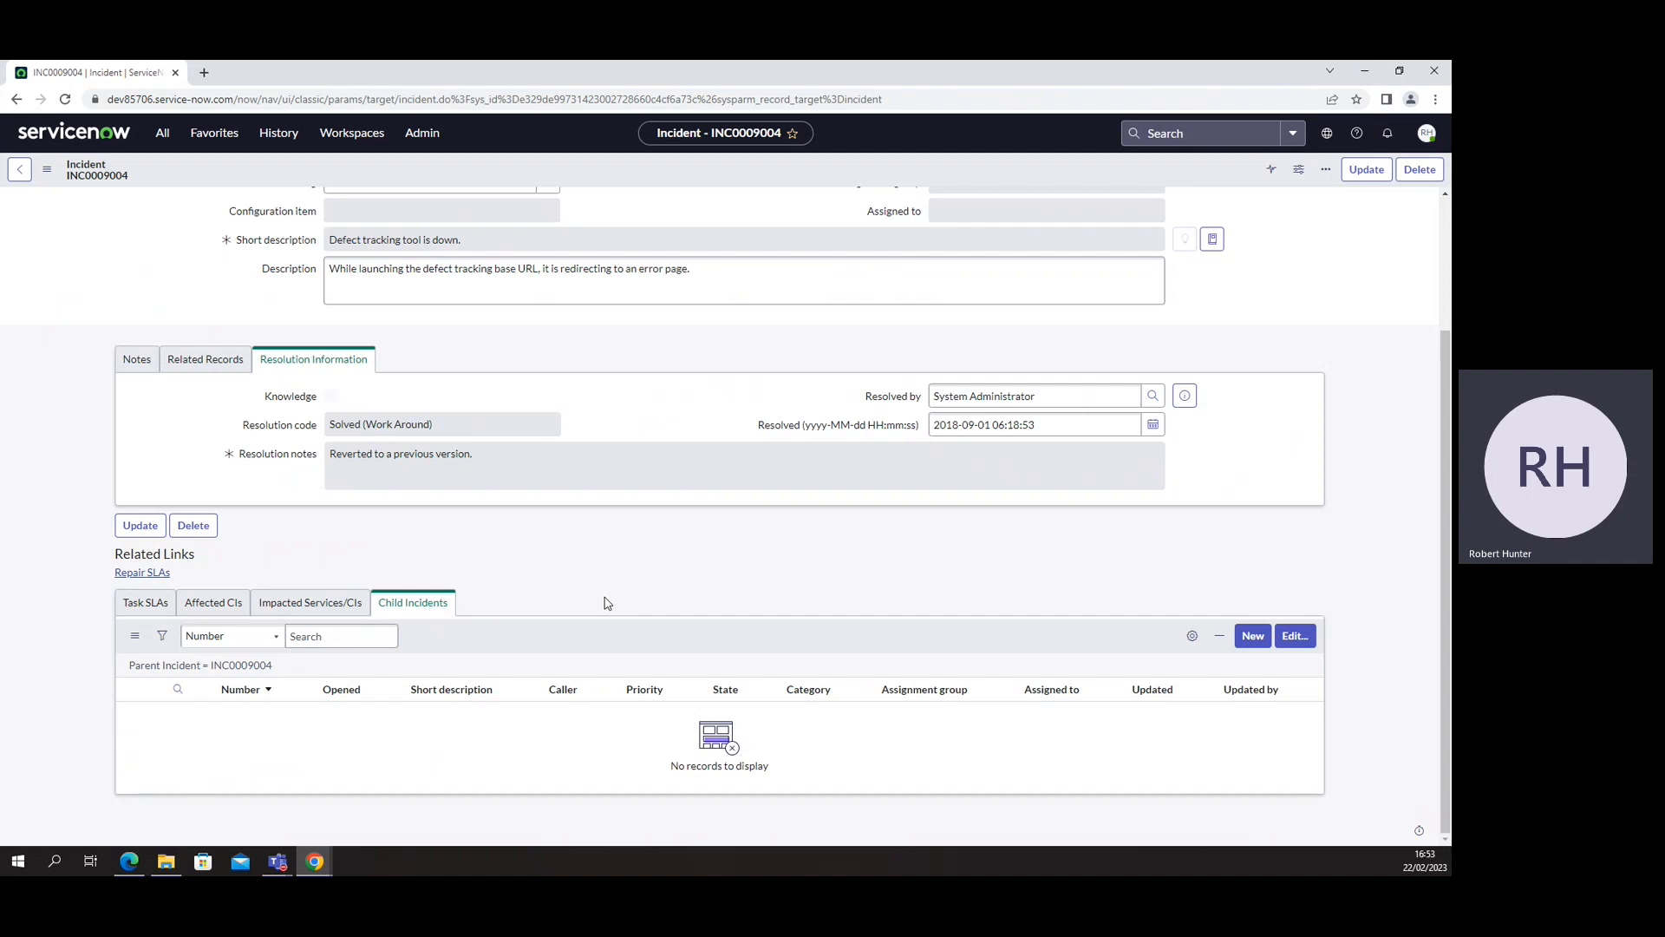
# Enable "Put line breaks in lists" in the Display preferences.
pyautogui.click(1427, 133)
pyautogui.click(1331, 276)
pyautogui.click(632, 379)
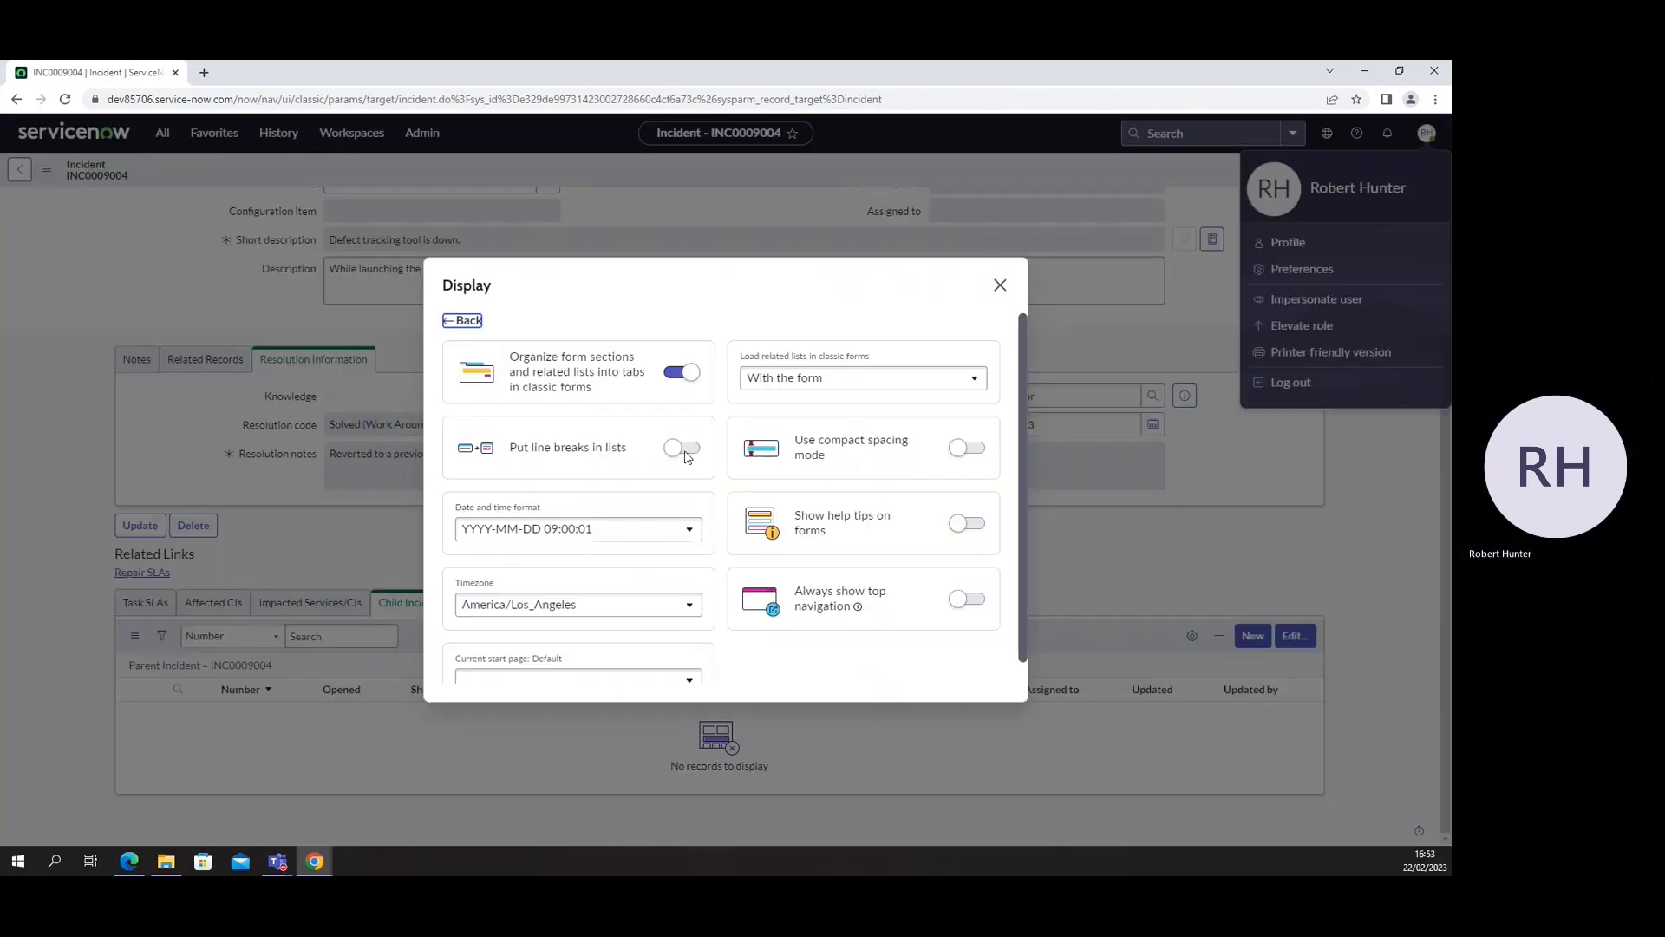
pyautogui.click(681, 448)
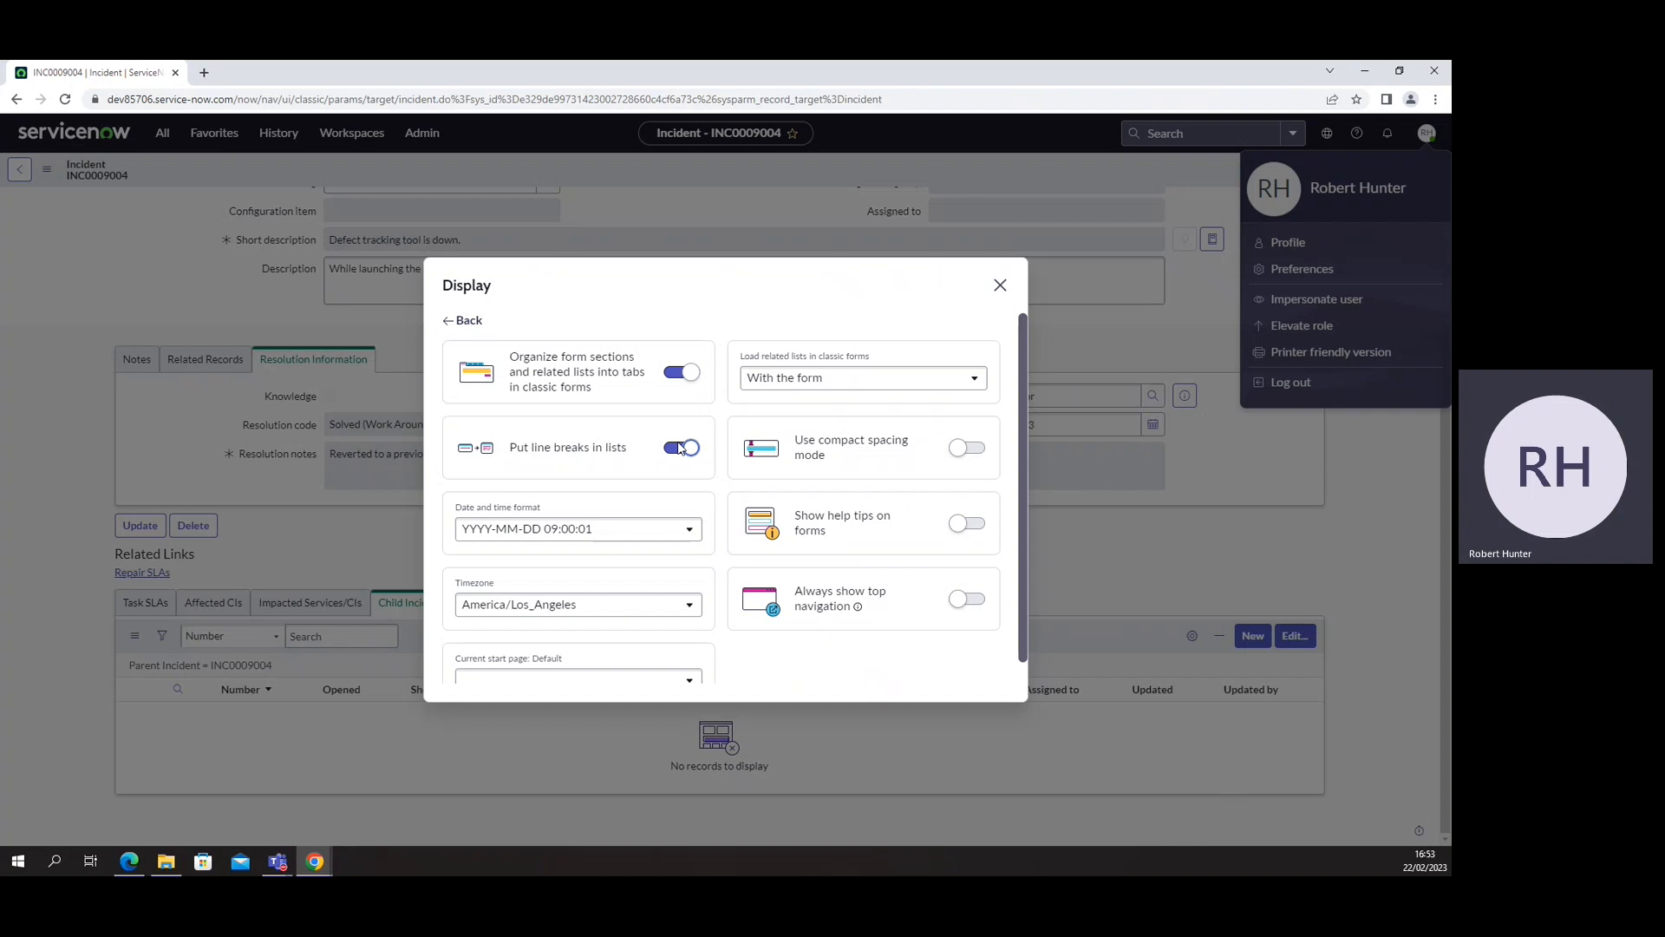
# Examine the available choices for date and time format, timezone, start page and related list loading without changing them.
pyautogui.click(657, 535)
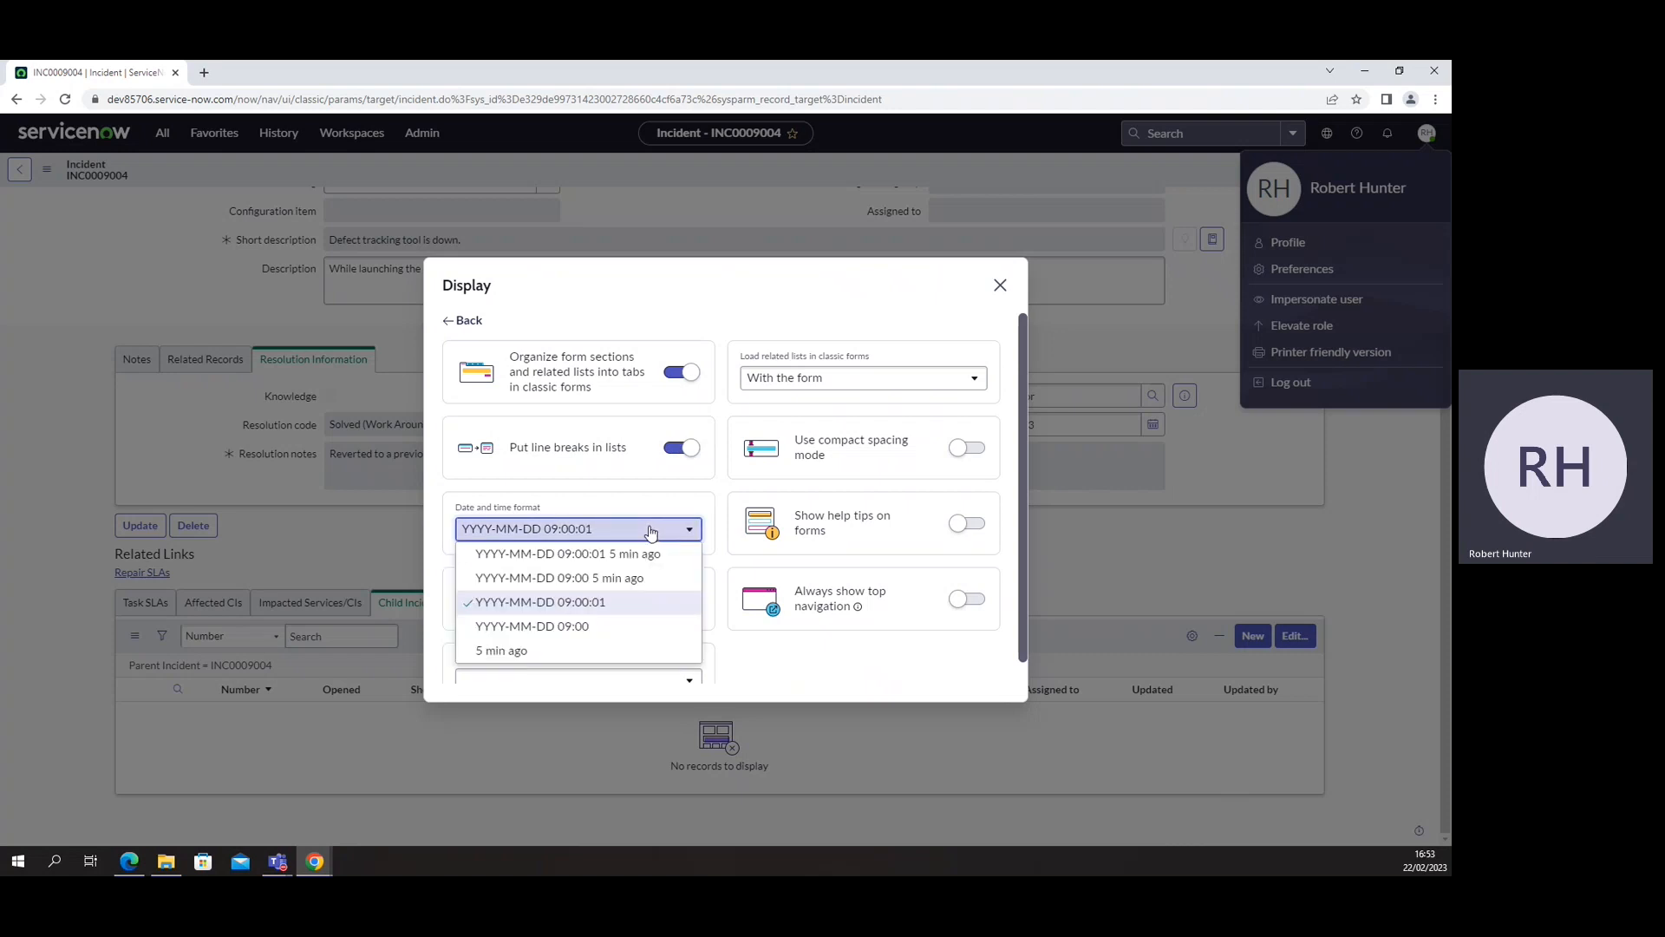
pyautogui.click(651, 531)
pyautogui.scroll(-1, 646, 573)
pyautogui.click(649, 589)
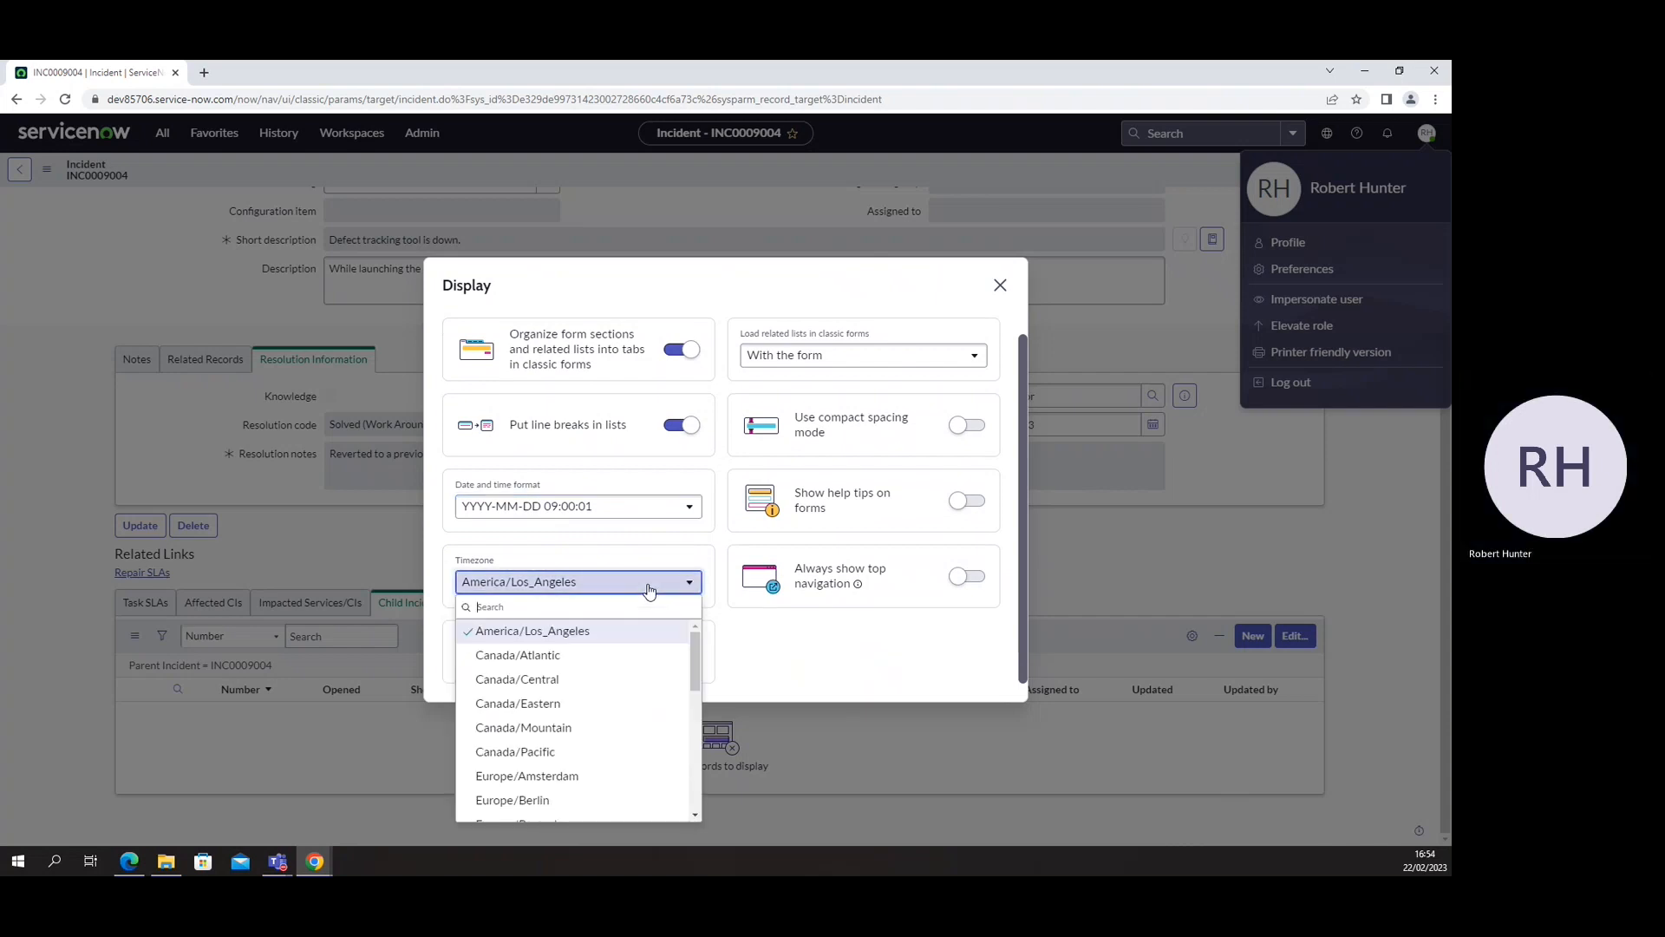
pyautogui.click(649, 590)
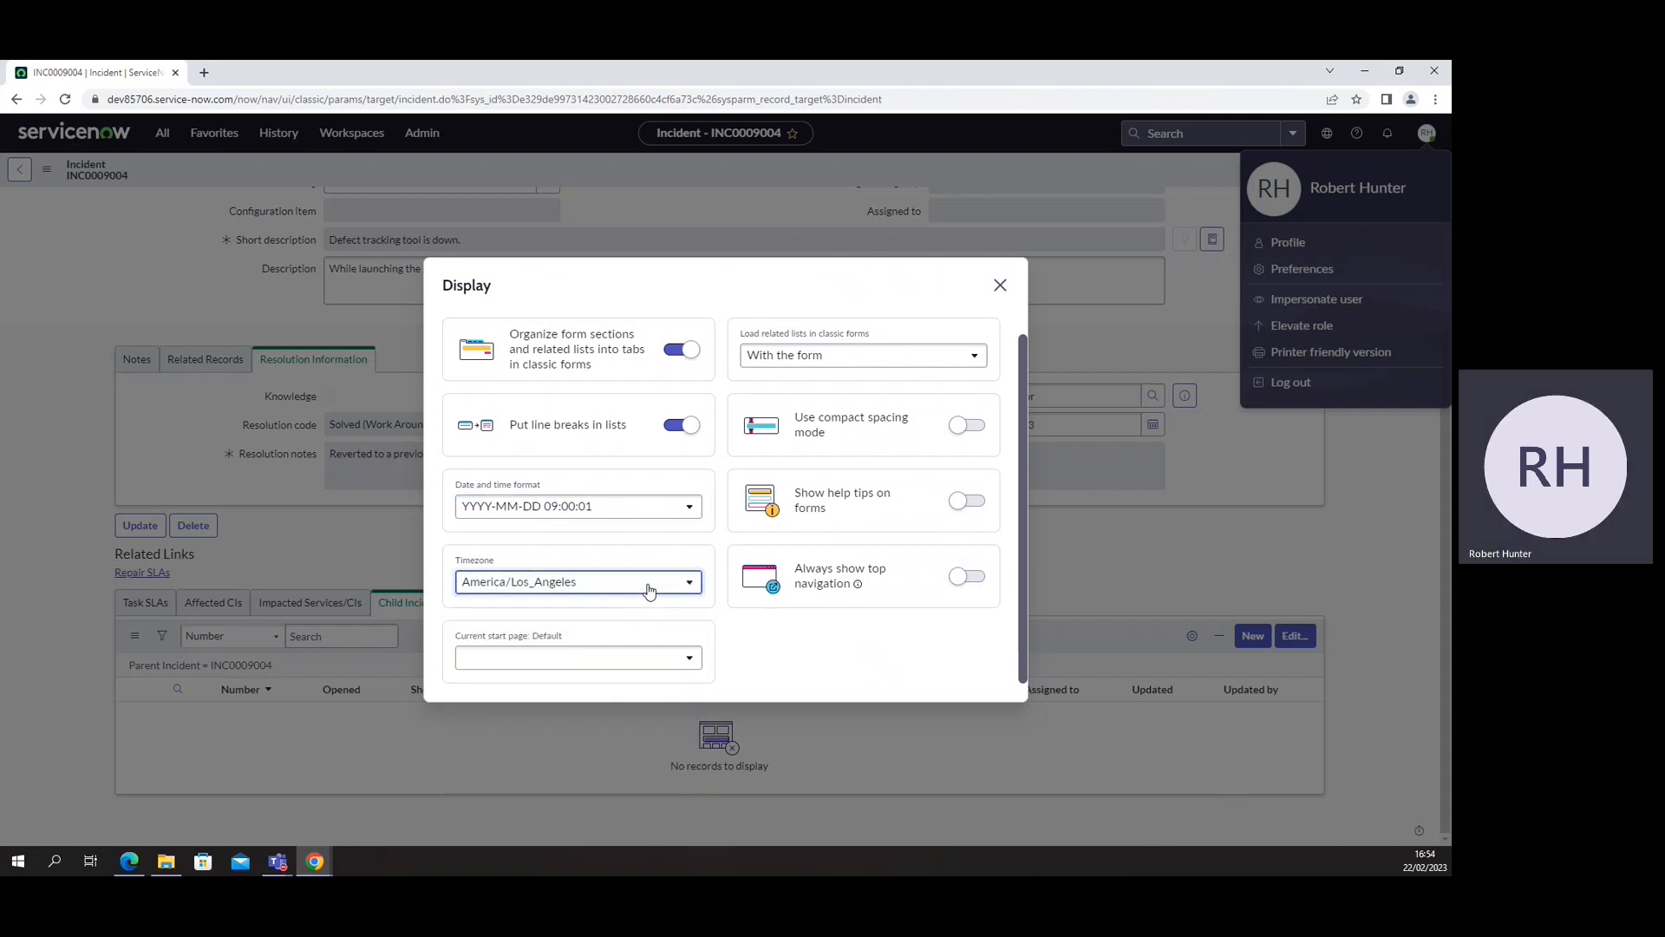
pyautogui.click(654, 668)
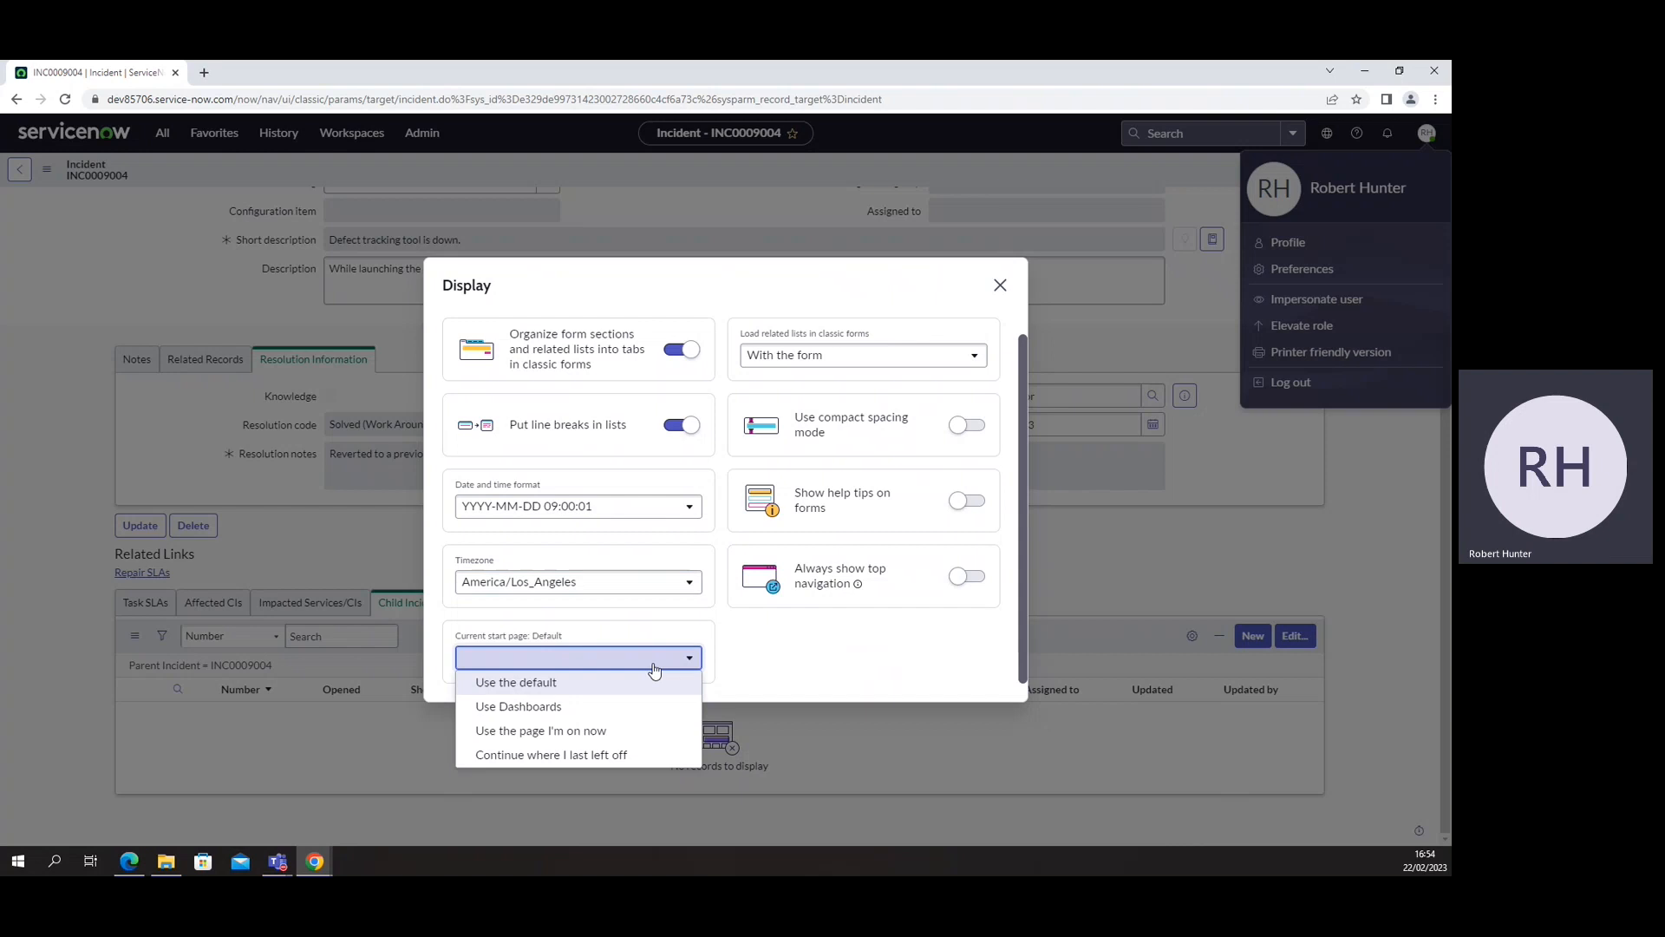
pyautogui.click(785, 665)
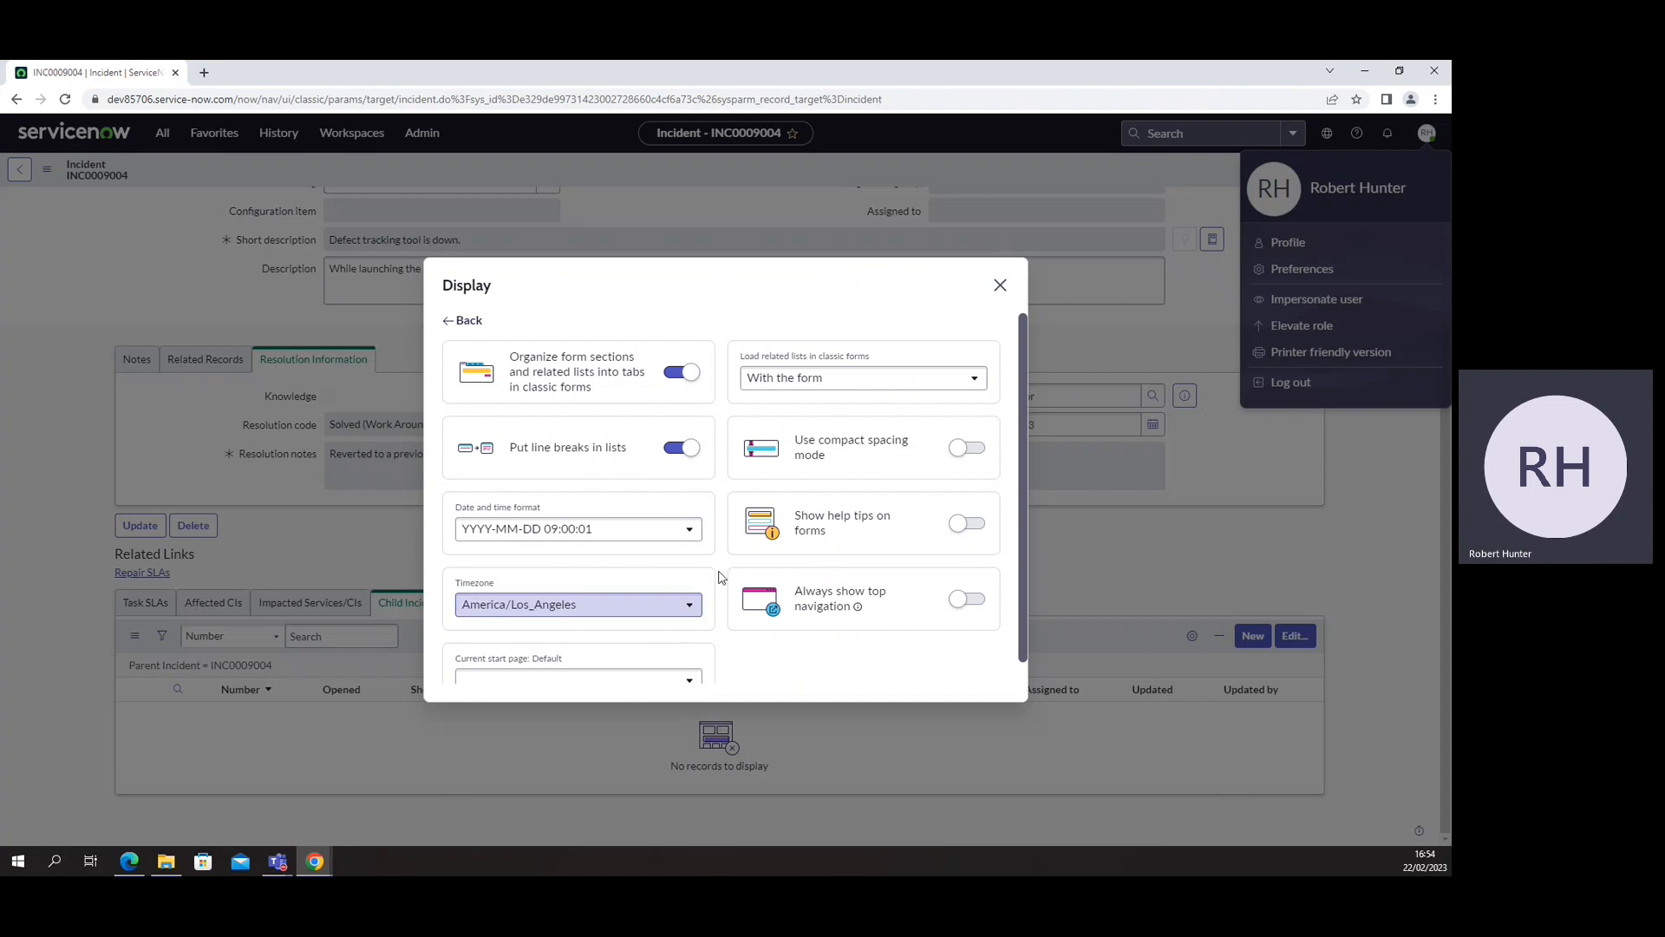
pyautogui.click(860, 385)
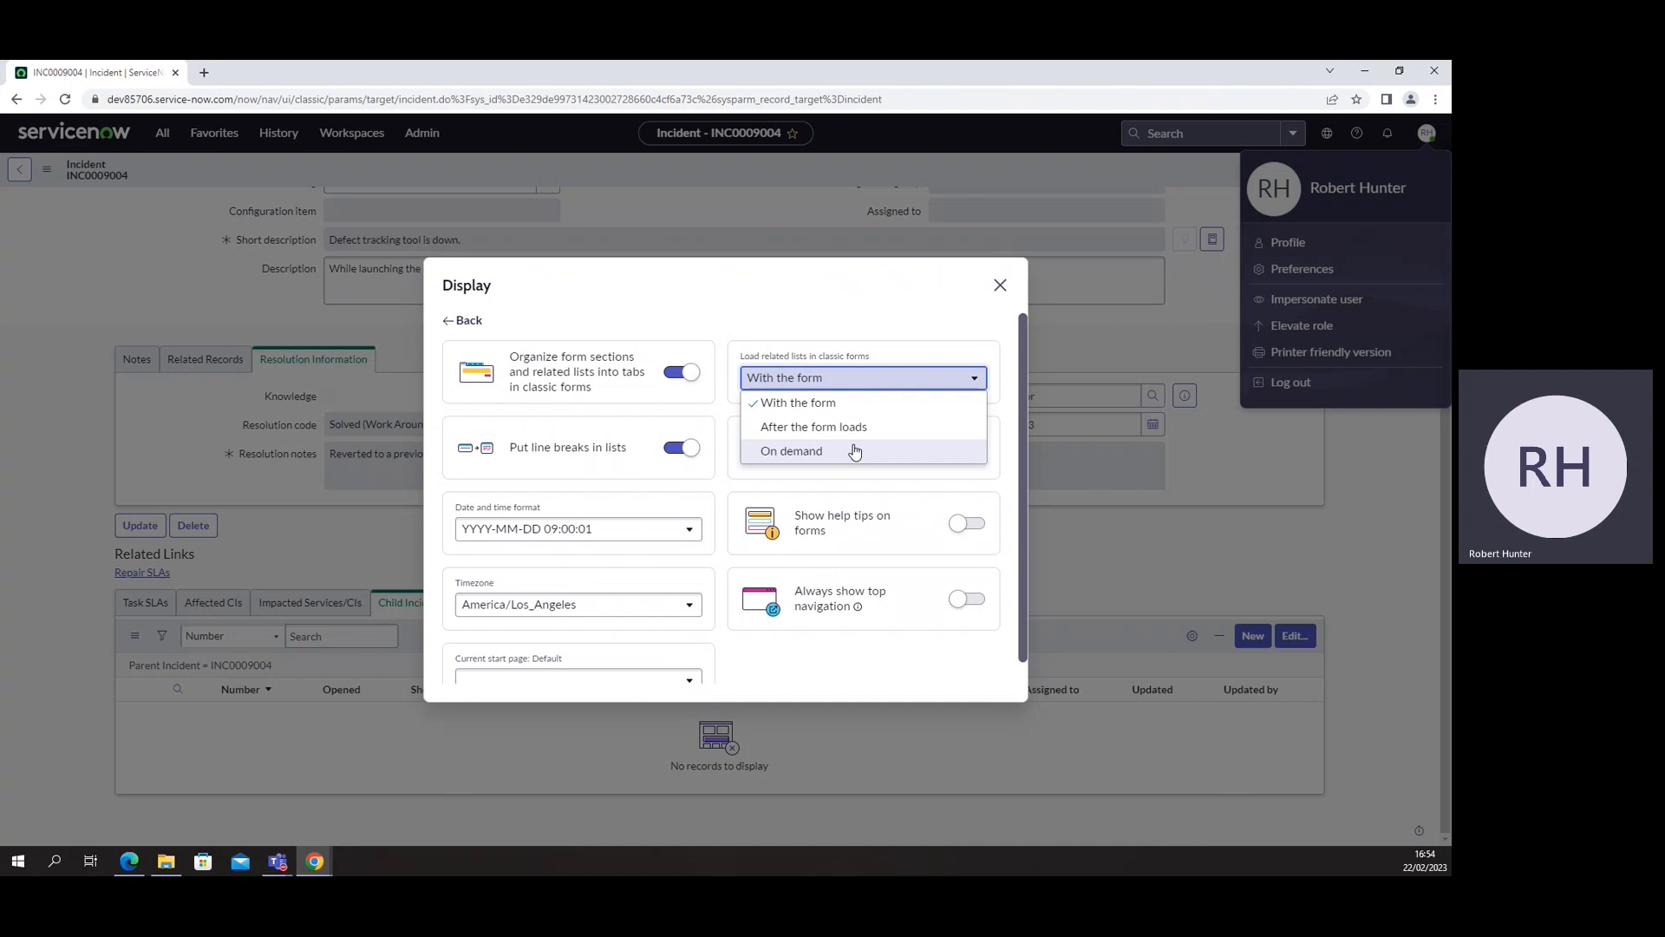
pyautogui.click(881, 311)
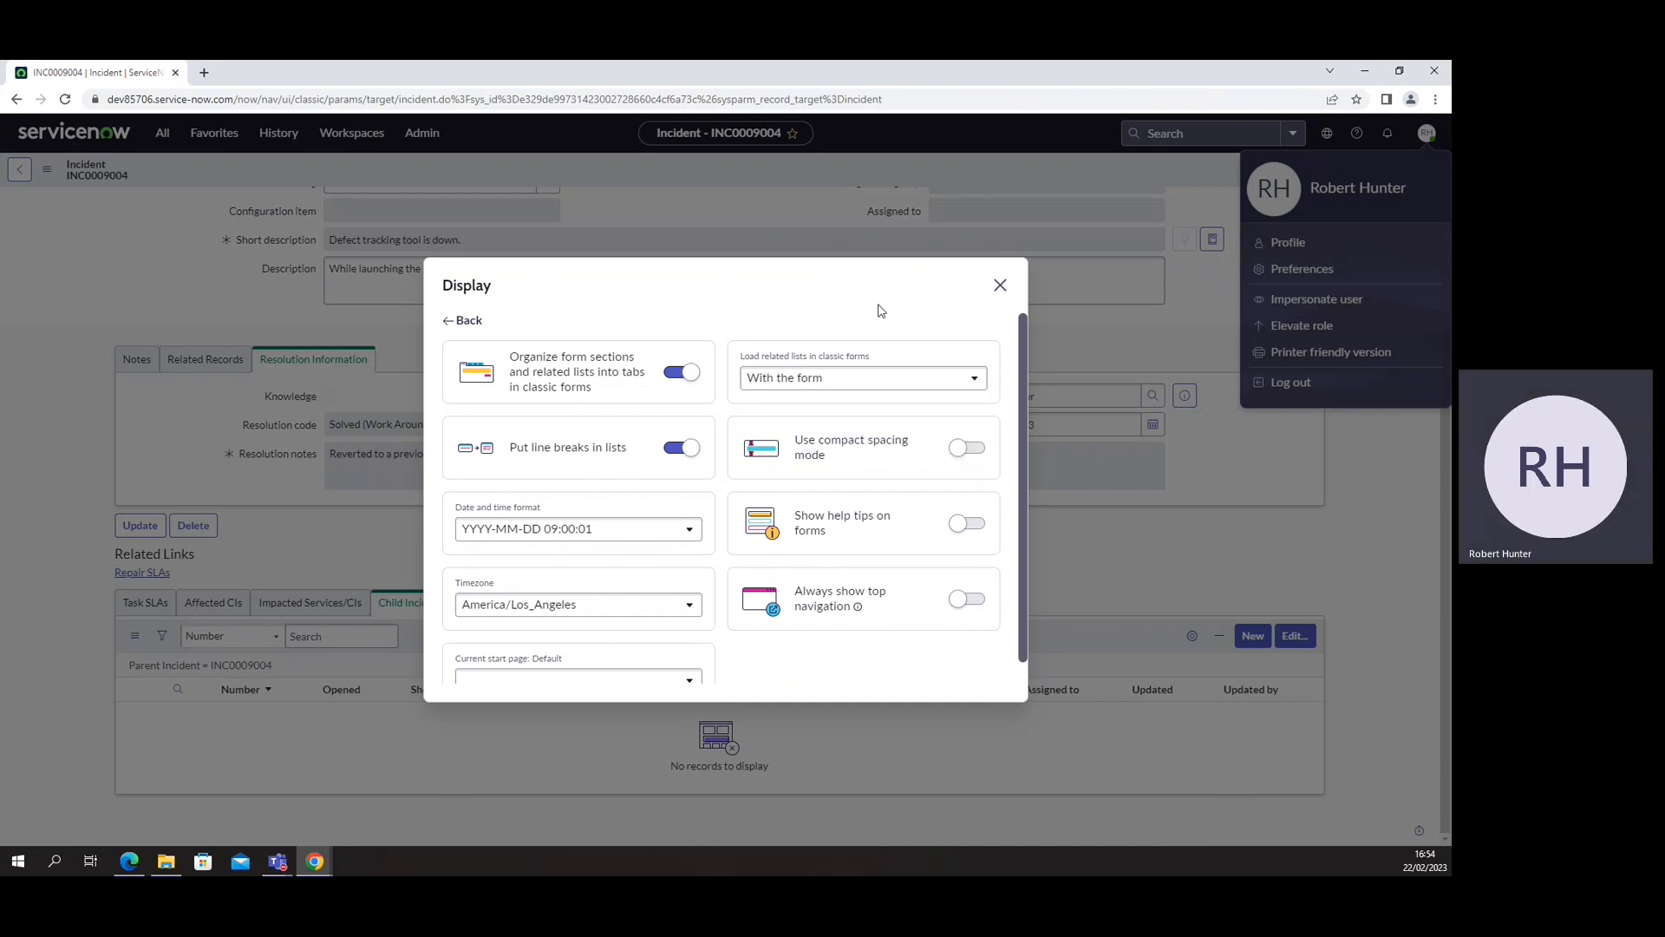
# Enable "Use compact spacing mode", close the Display preferences and review the incident form's spacing.
pyautogui.click(961, 450)
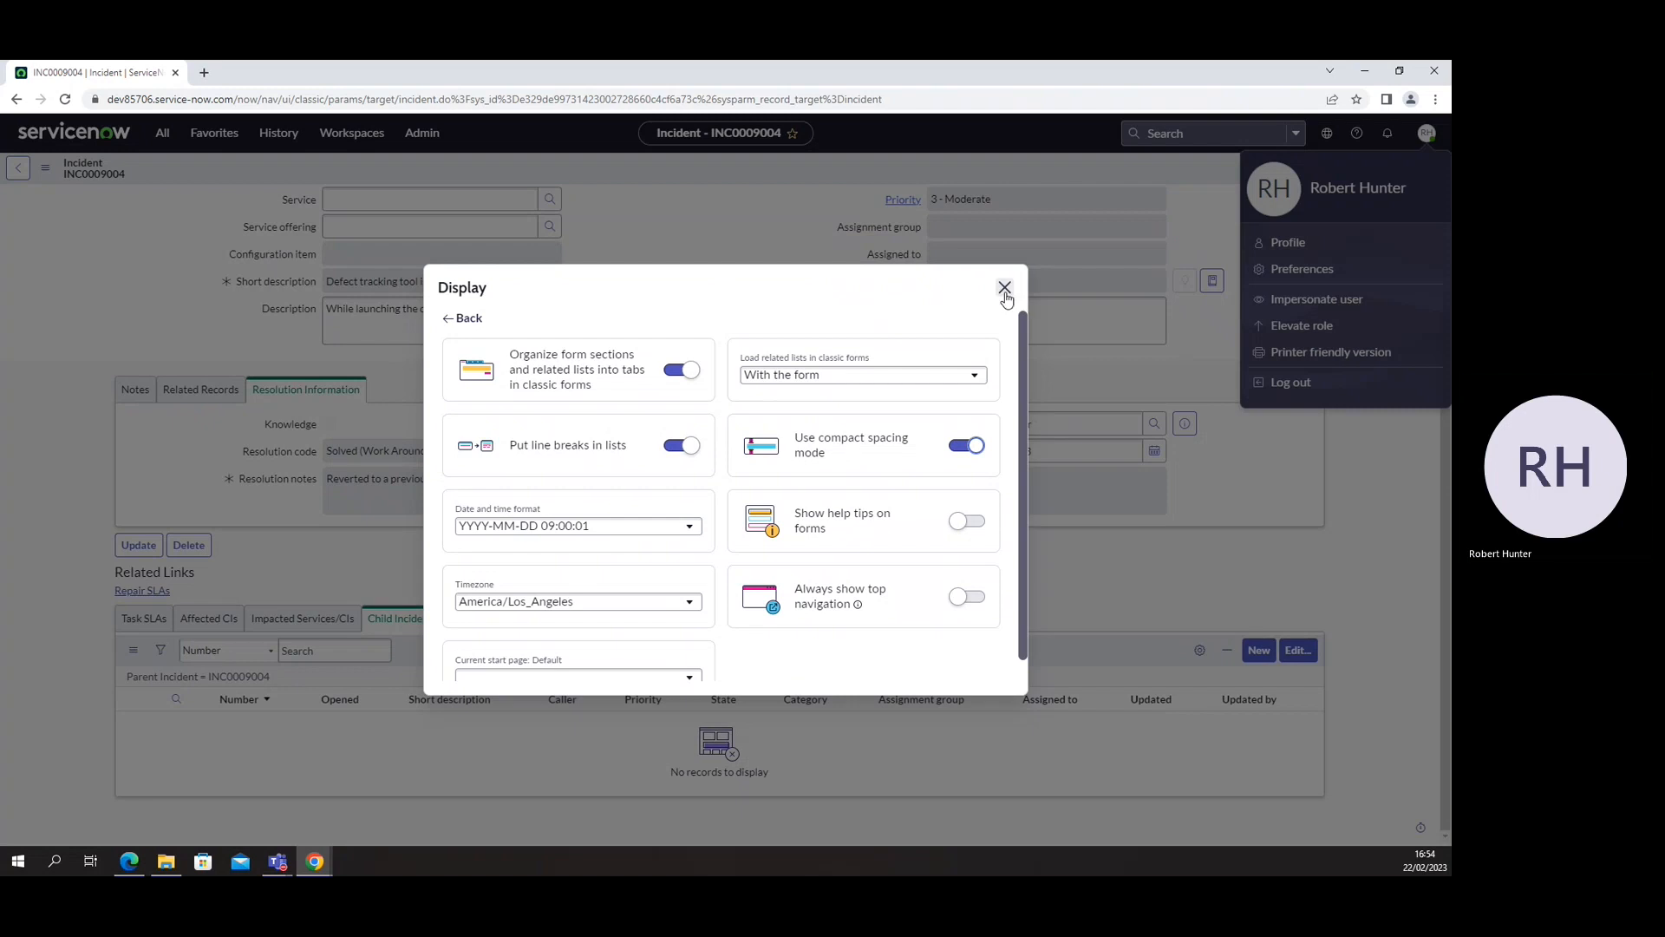
pyautogui.click(1000, 285)
pyautogui.scroll(3, 875, 459)
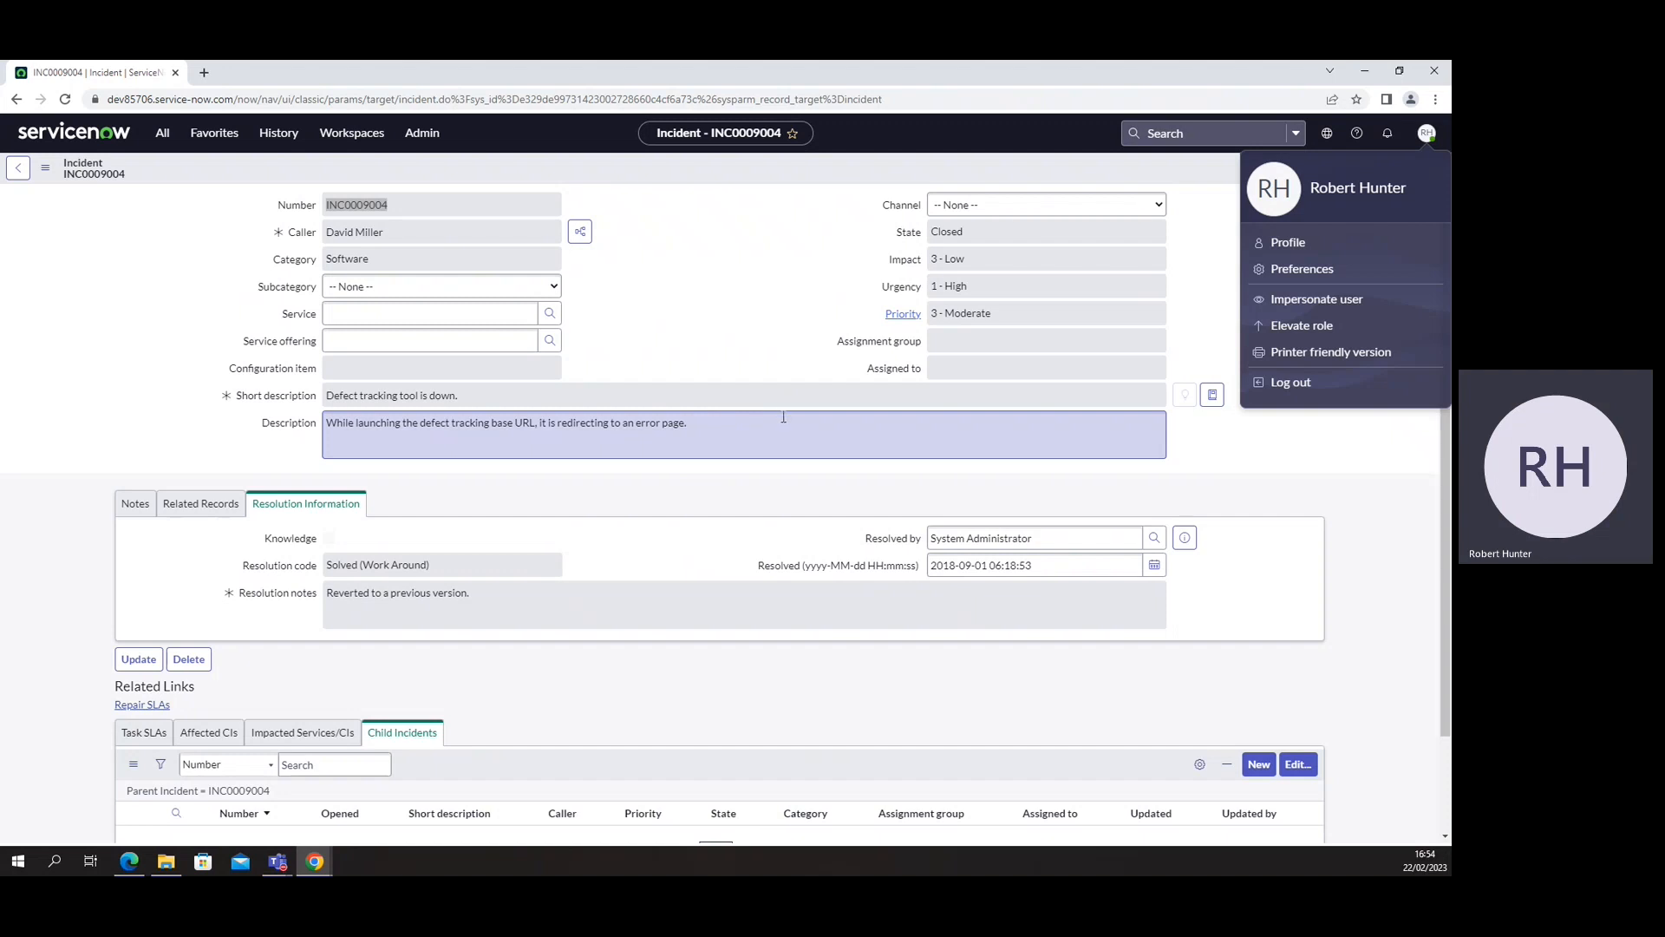
# Enable "Show help tips on forms" in the Display preferences and view the help tips for the incident's Urgency and Priority fields.
pyautogui.click(1284, 271)
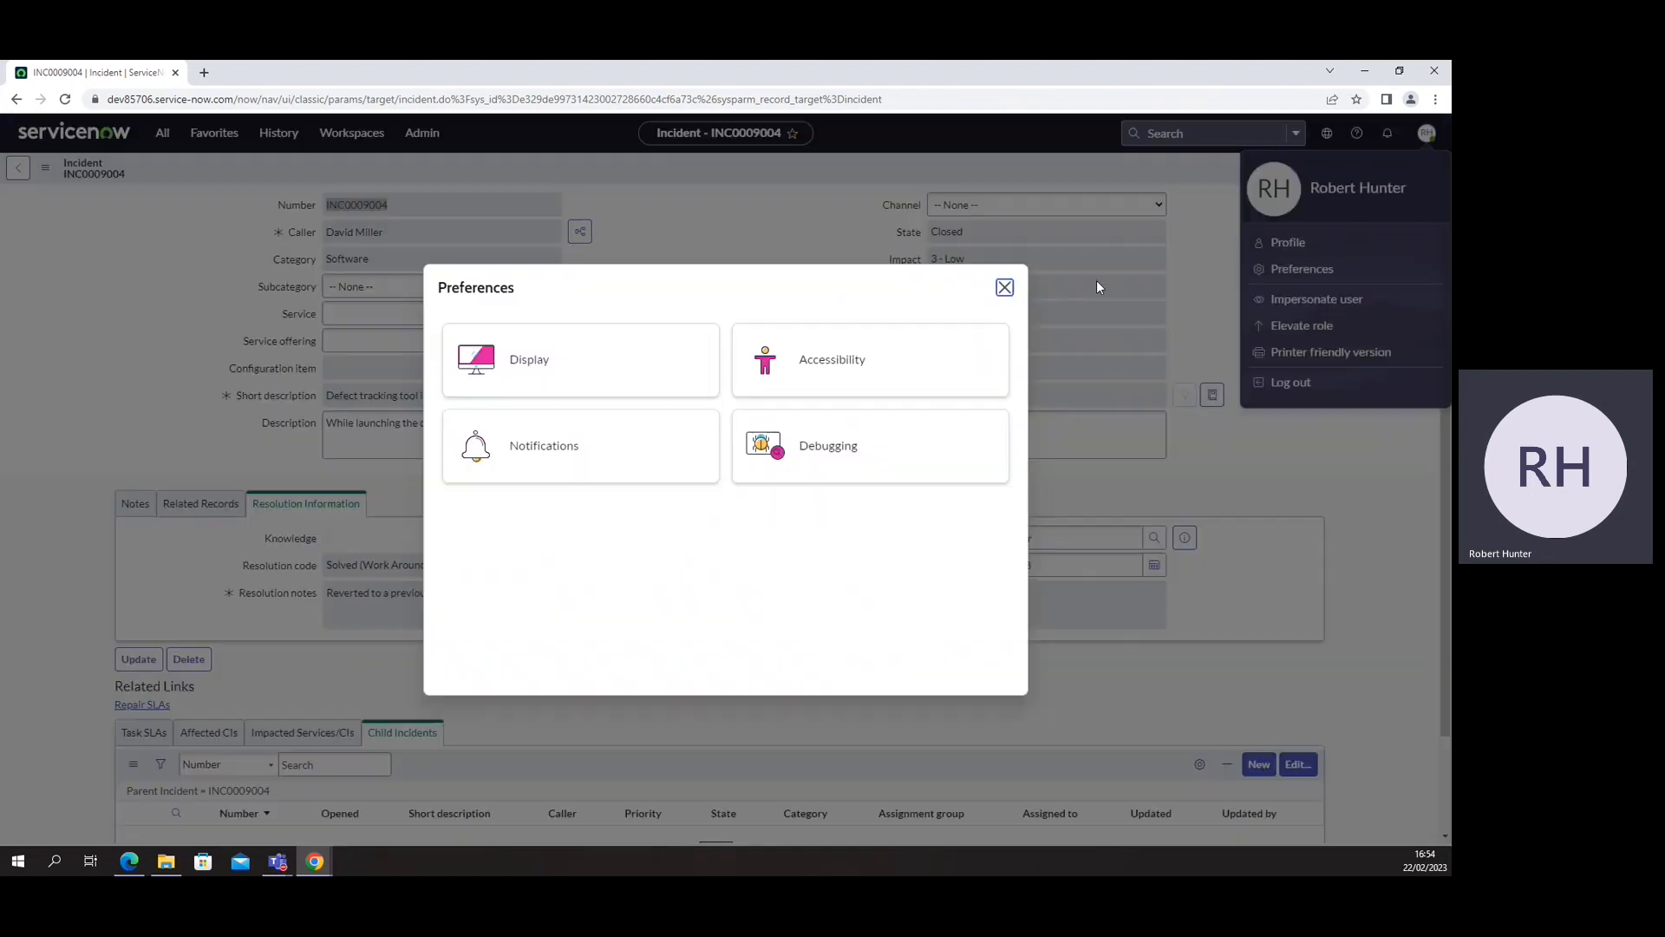
pyautogui.click(652, 378)
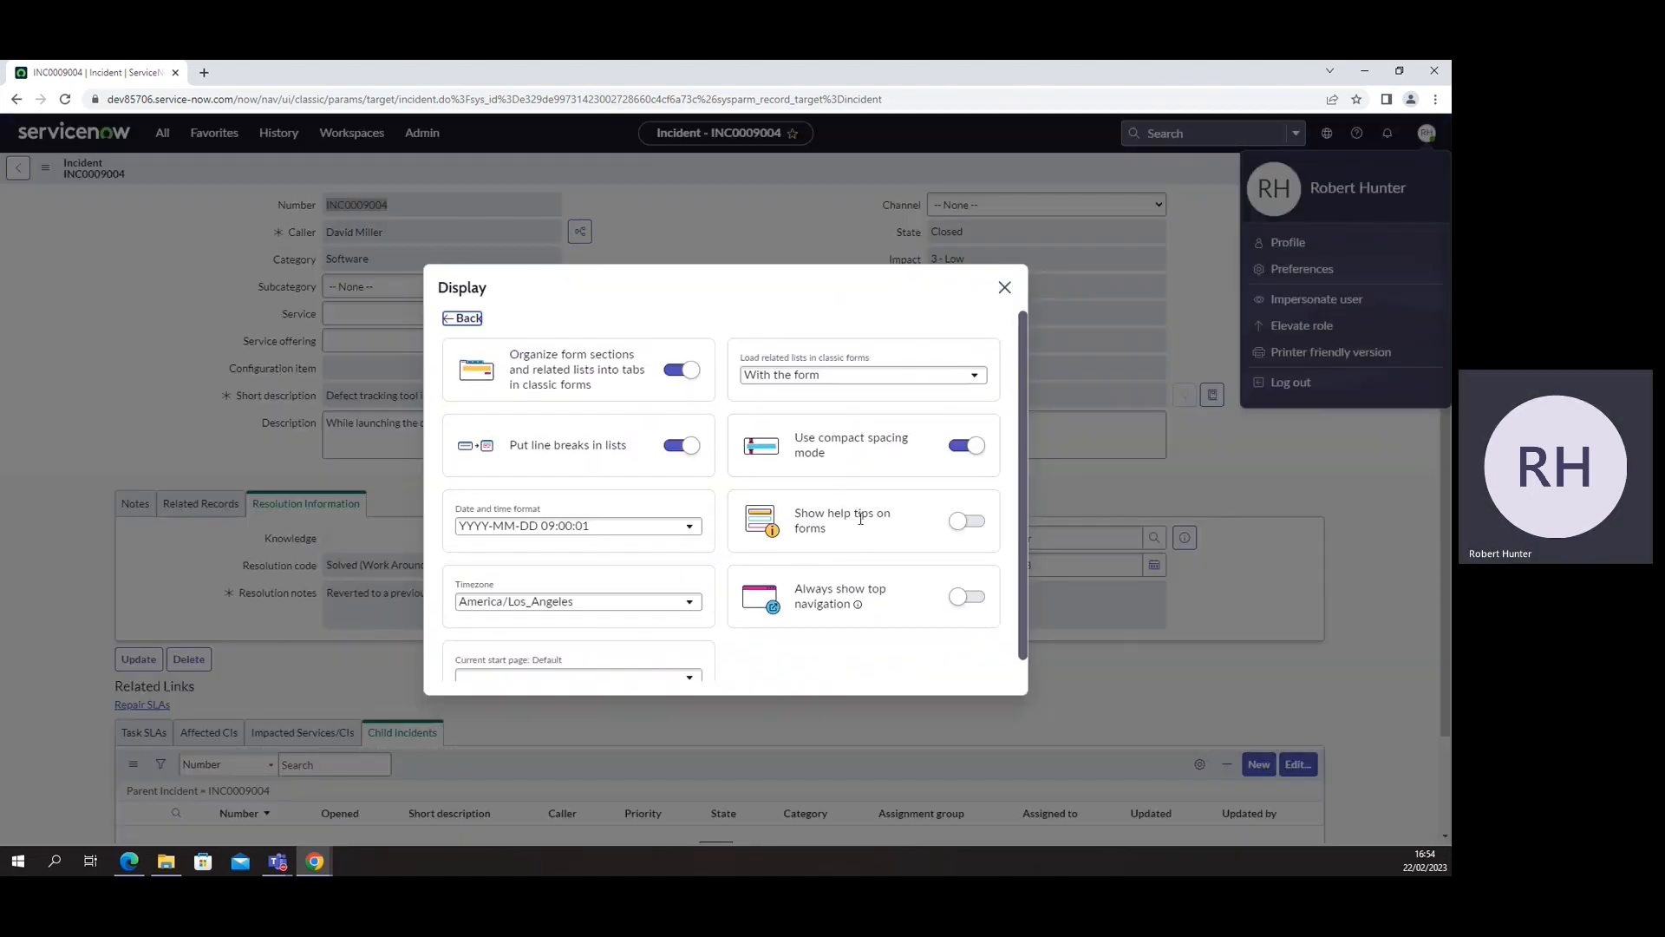
pyautogui.click(962, 521)
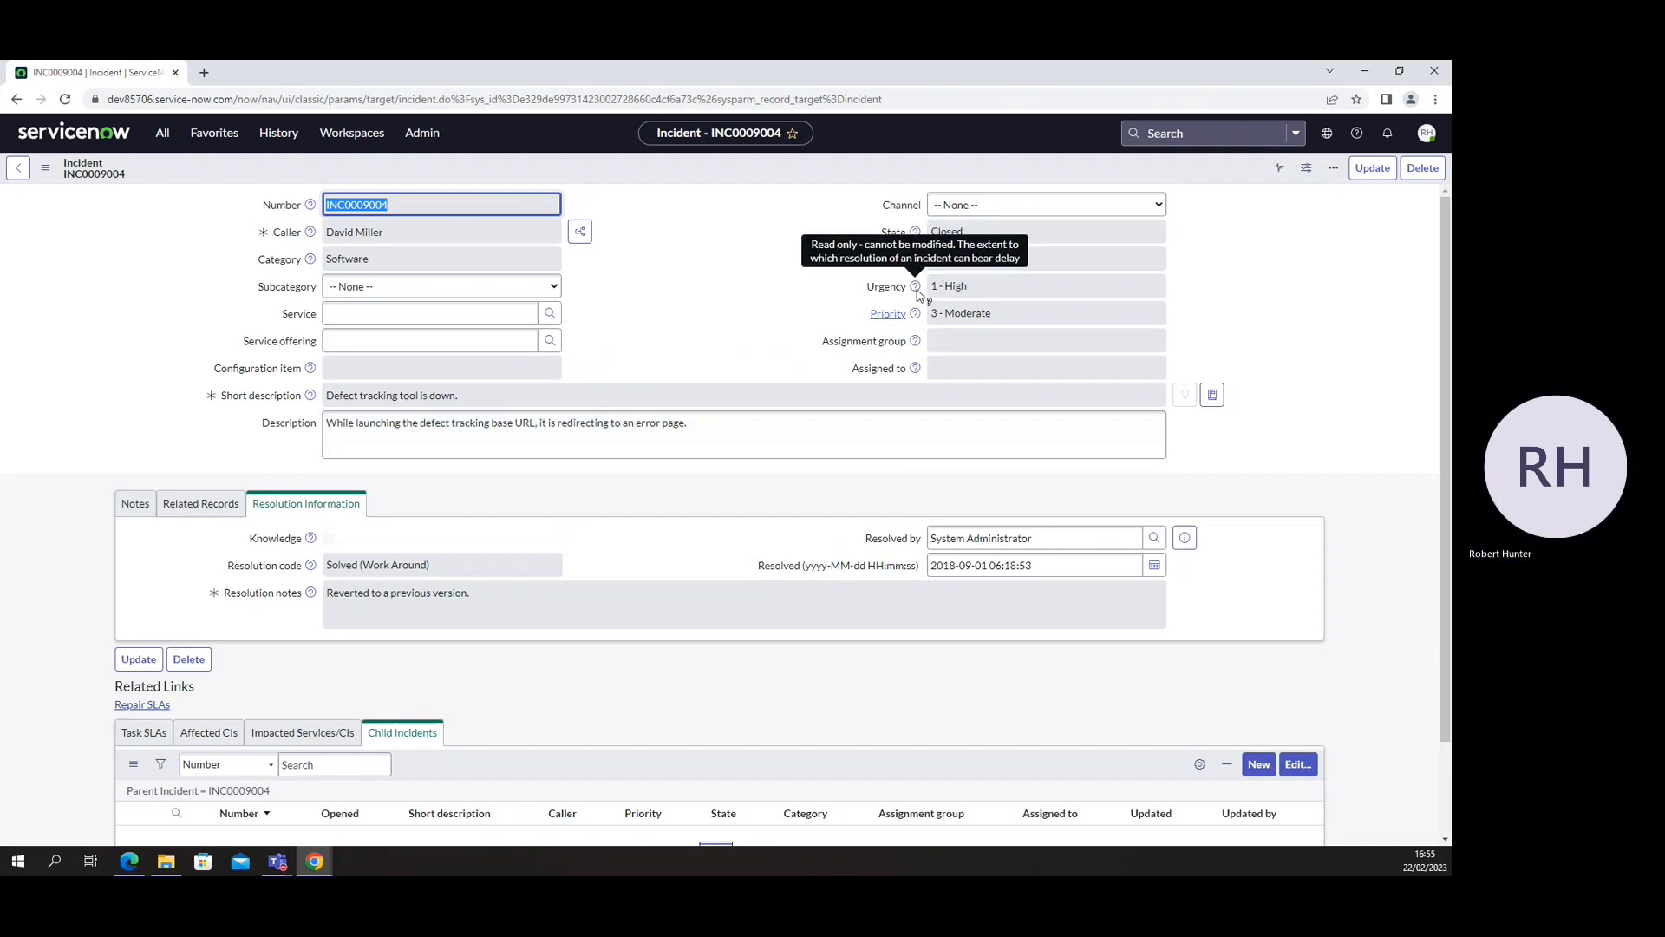
pyautogui.moveTo(917, 316)
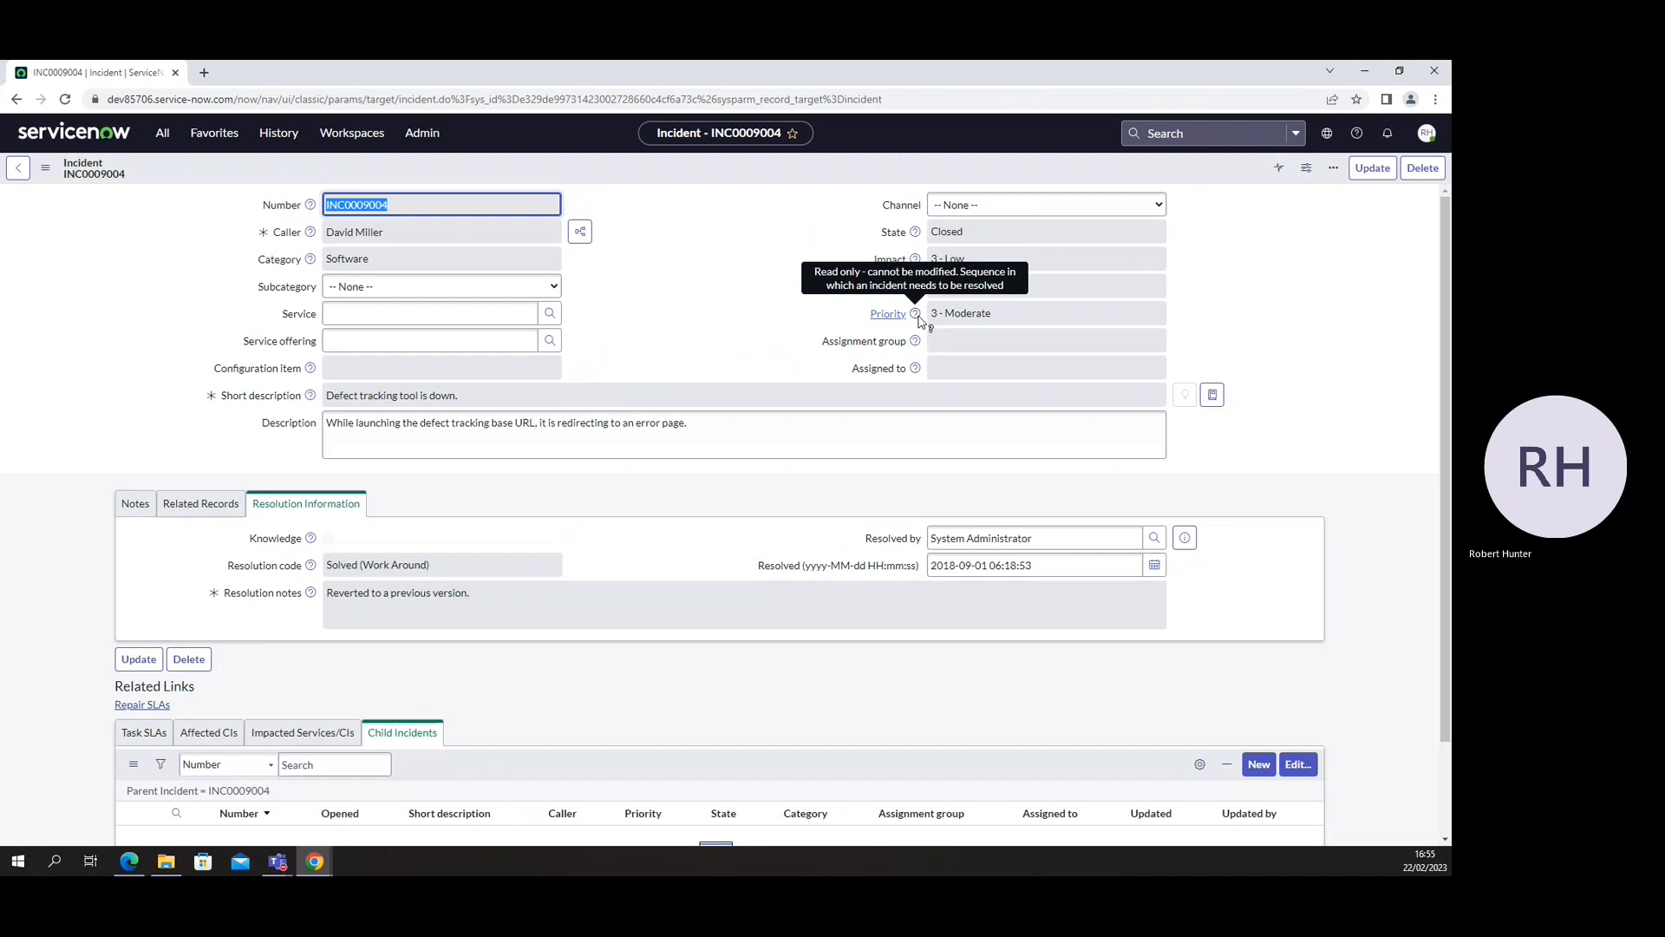
# Enable "Always show top navigation" in the Display preferences and close the dialog.
pyautogui.click(1427, 133)
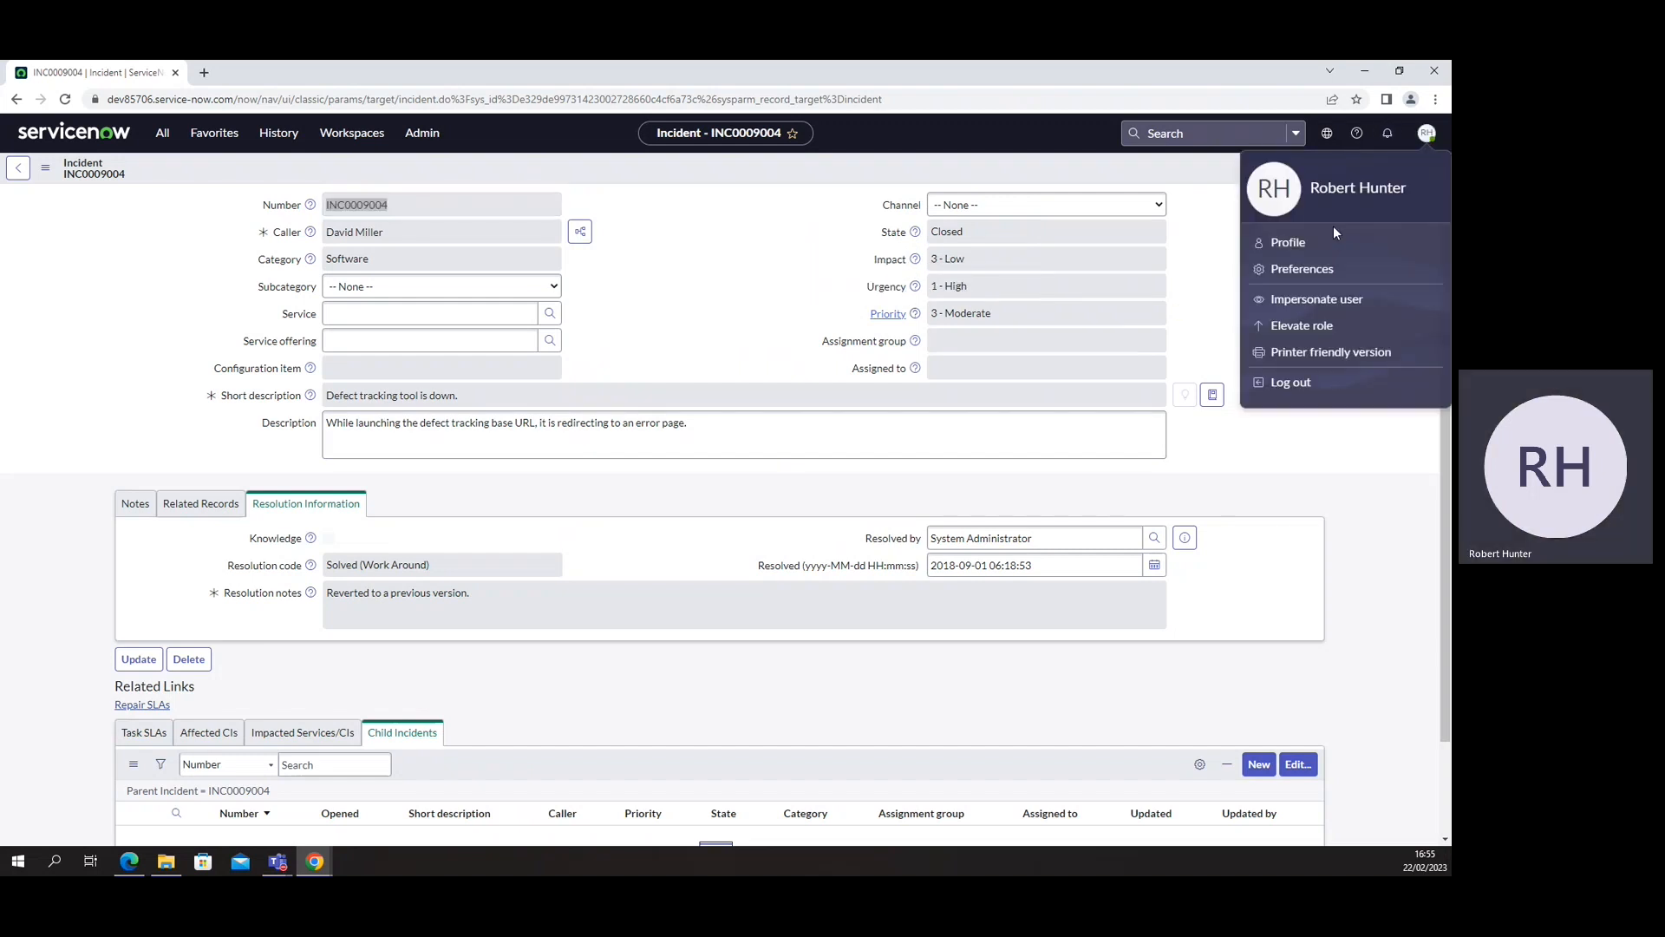
pyautogui.click(1303, 269)
pyautogui.click(555, 360)
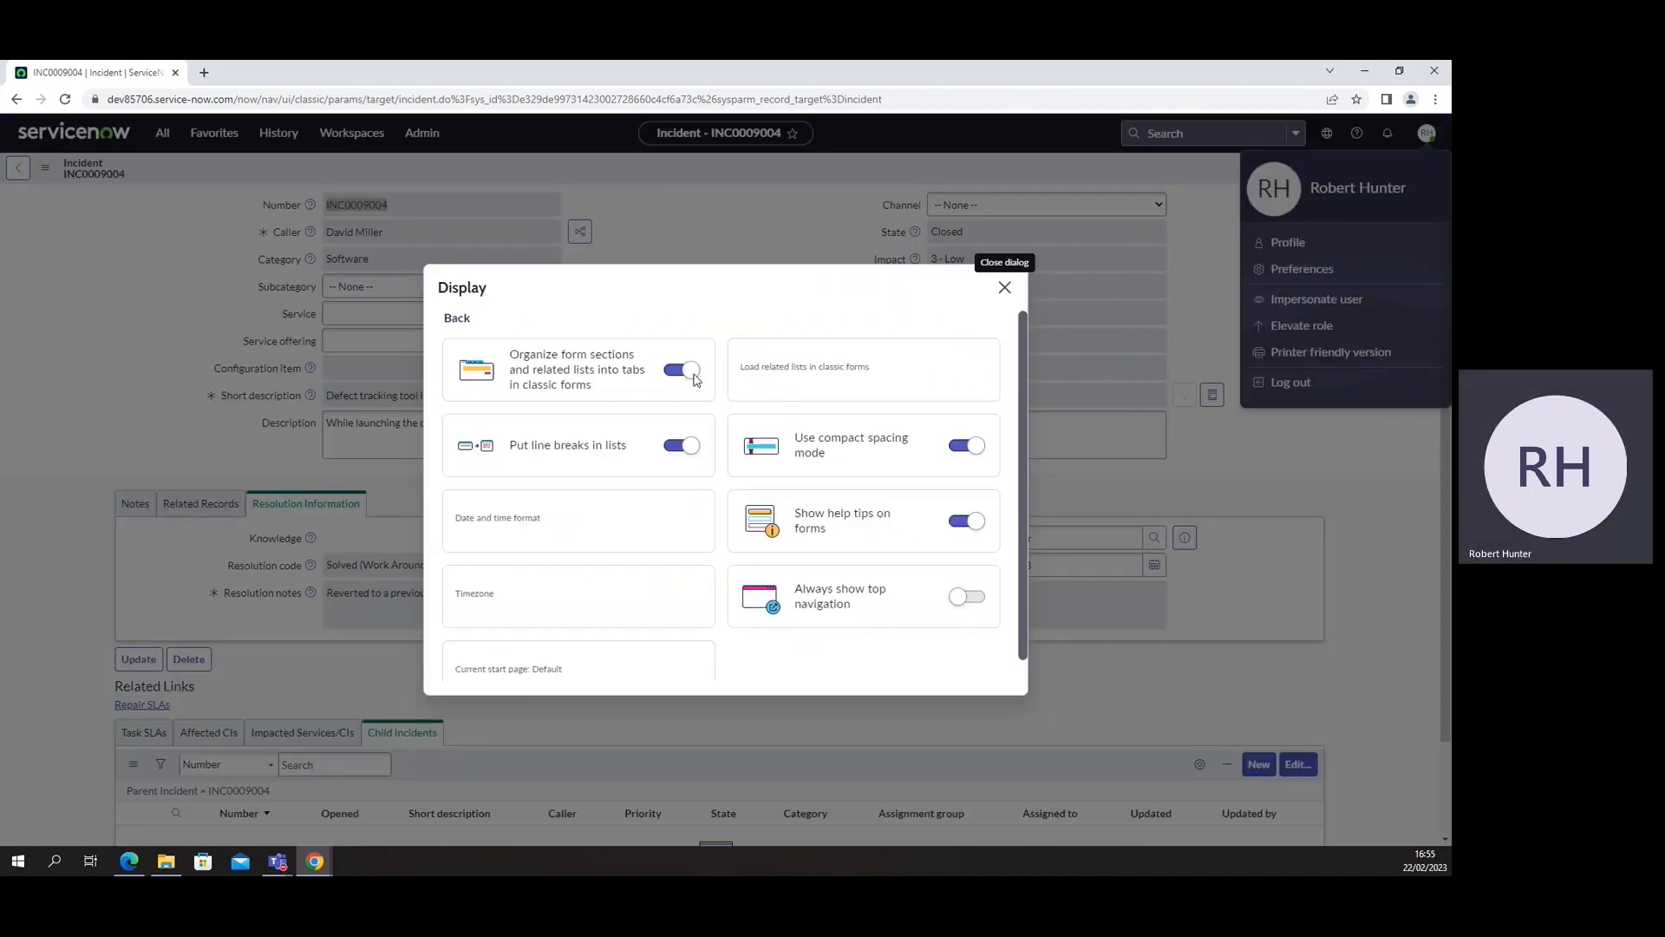
pyautogui.click(959, 598)
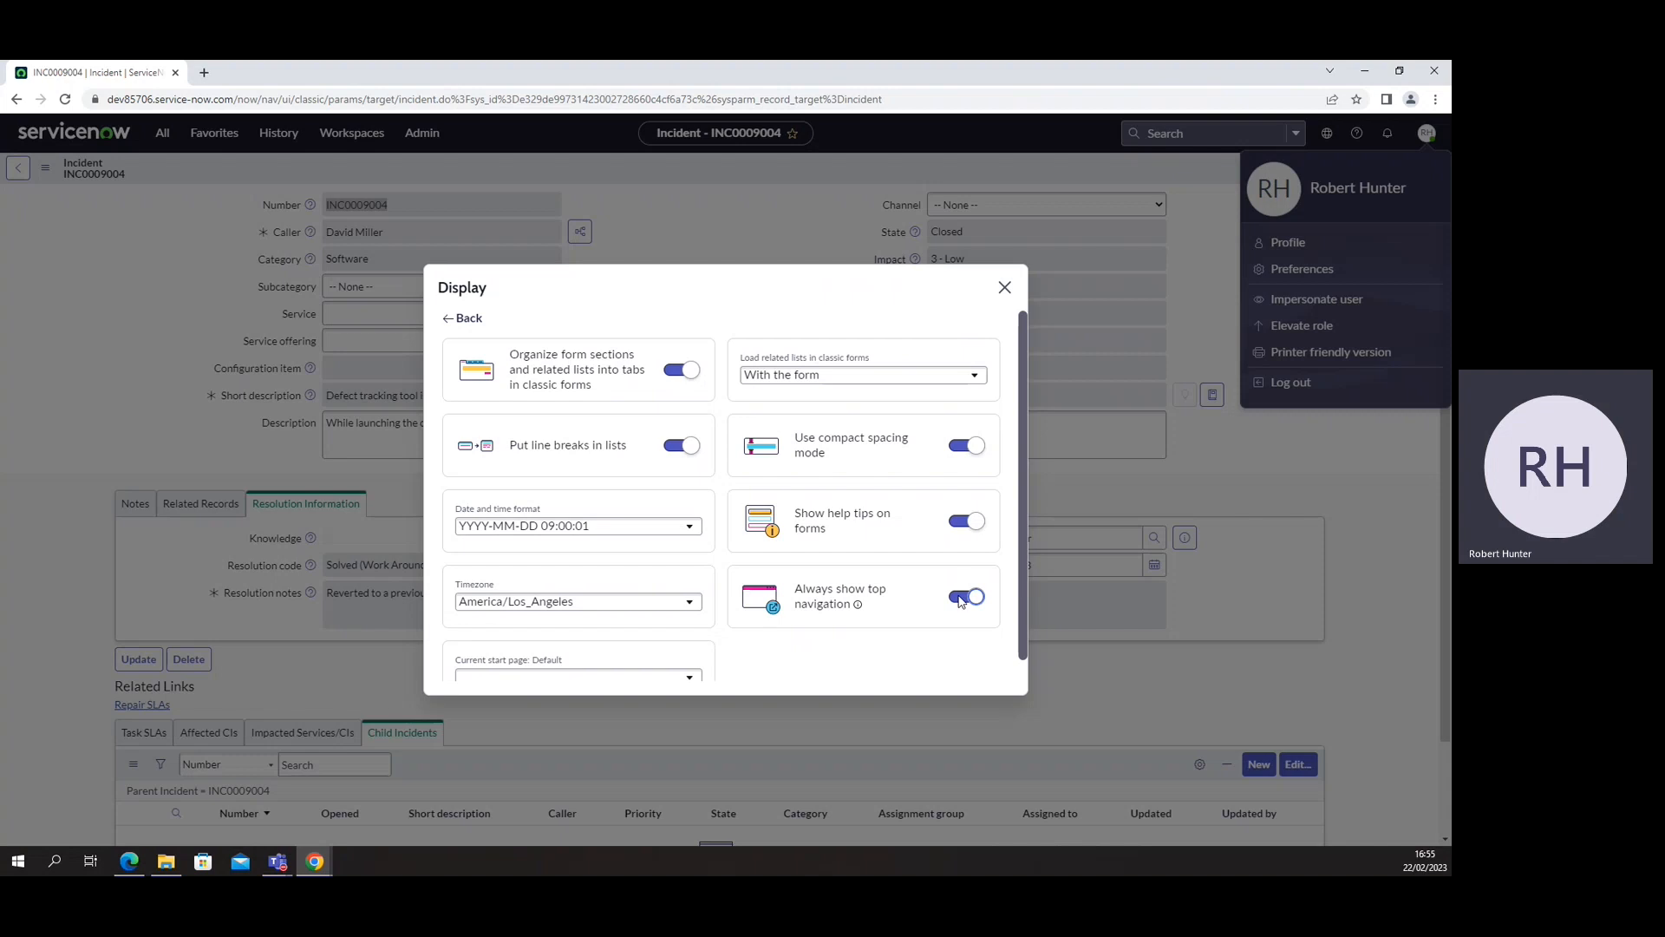
pyautogui.click(1004, 288)
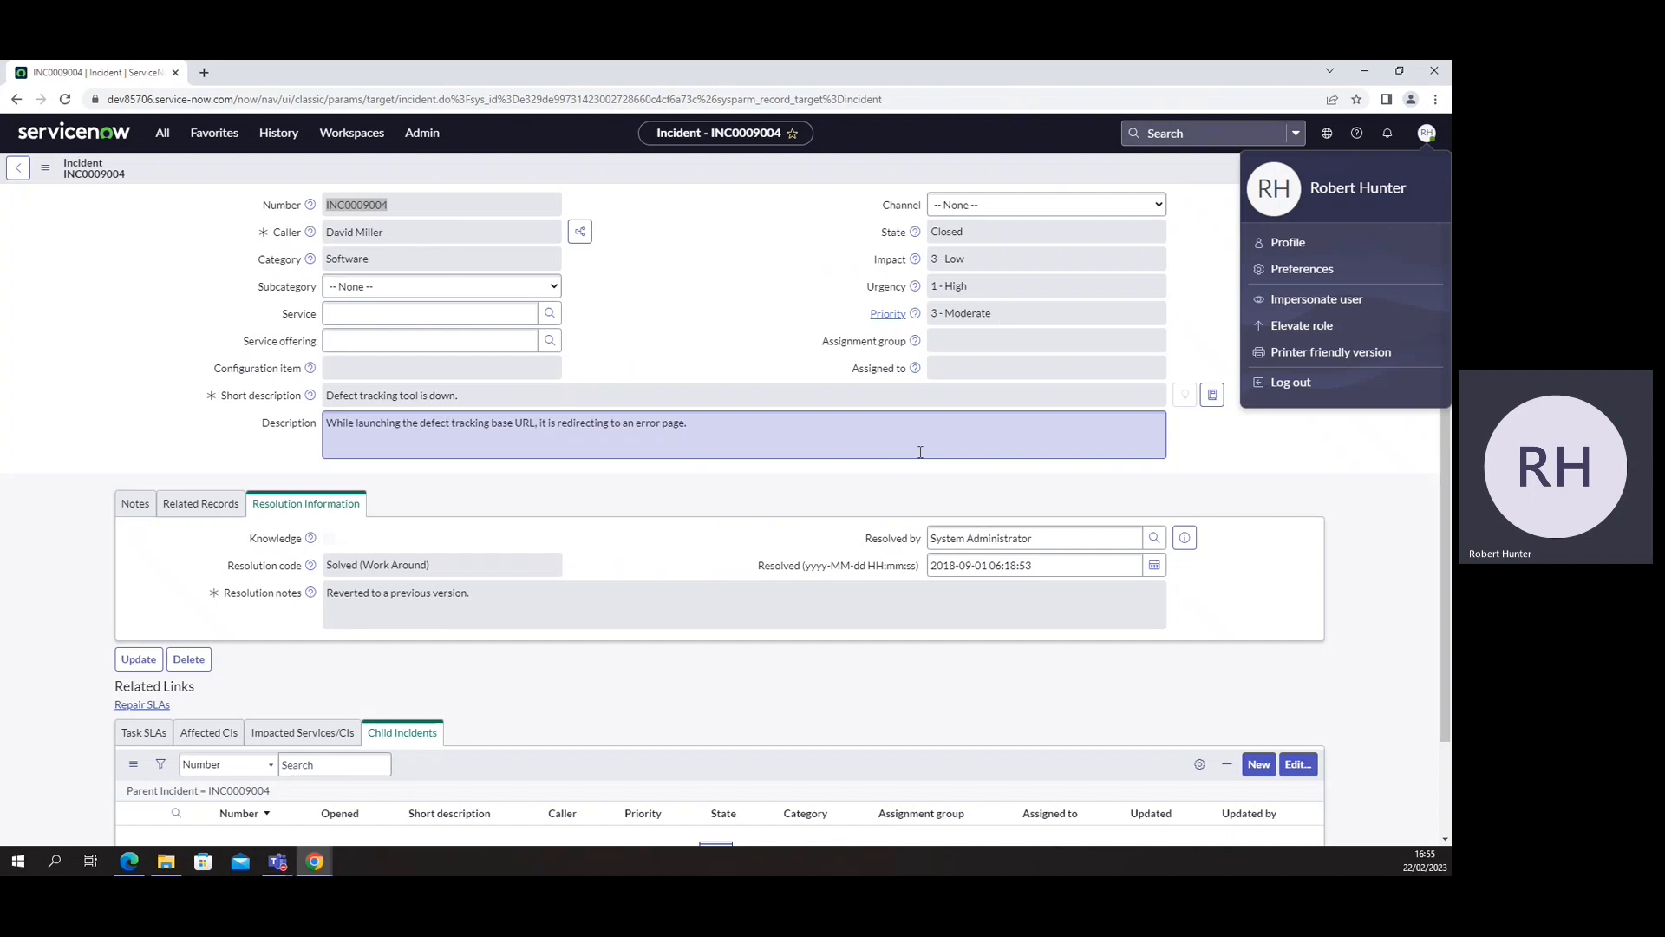
# Open the full record of the incident's Resolved by user in a new browser tab and switch to it.
pyautogui.click(1185, 538)
pyautogui.click(1366, 576)
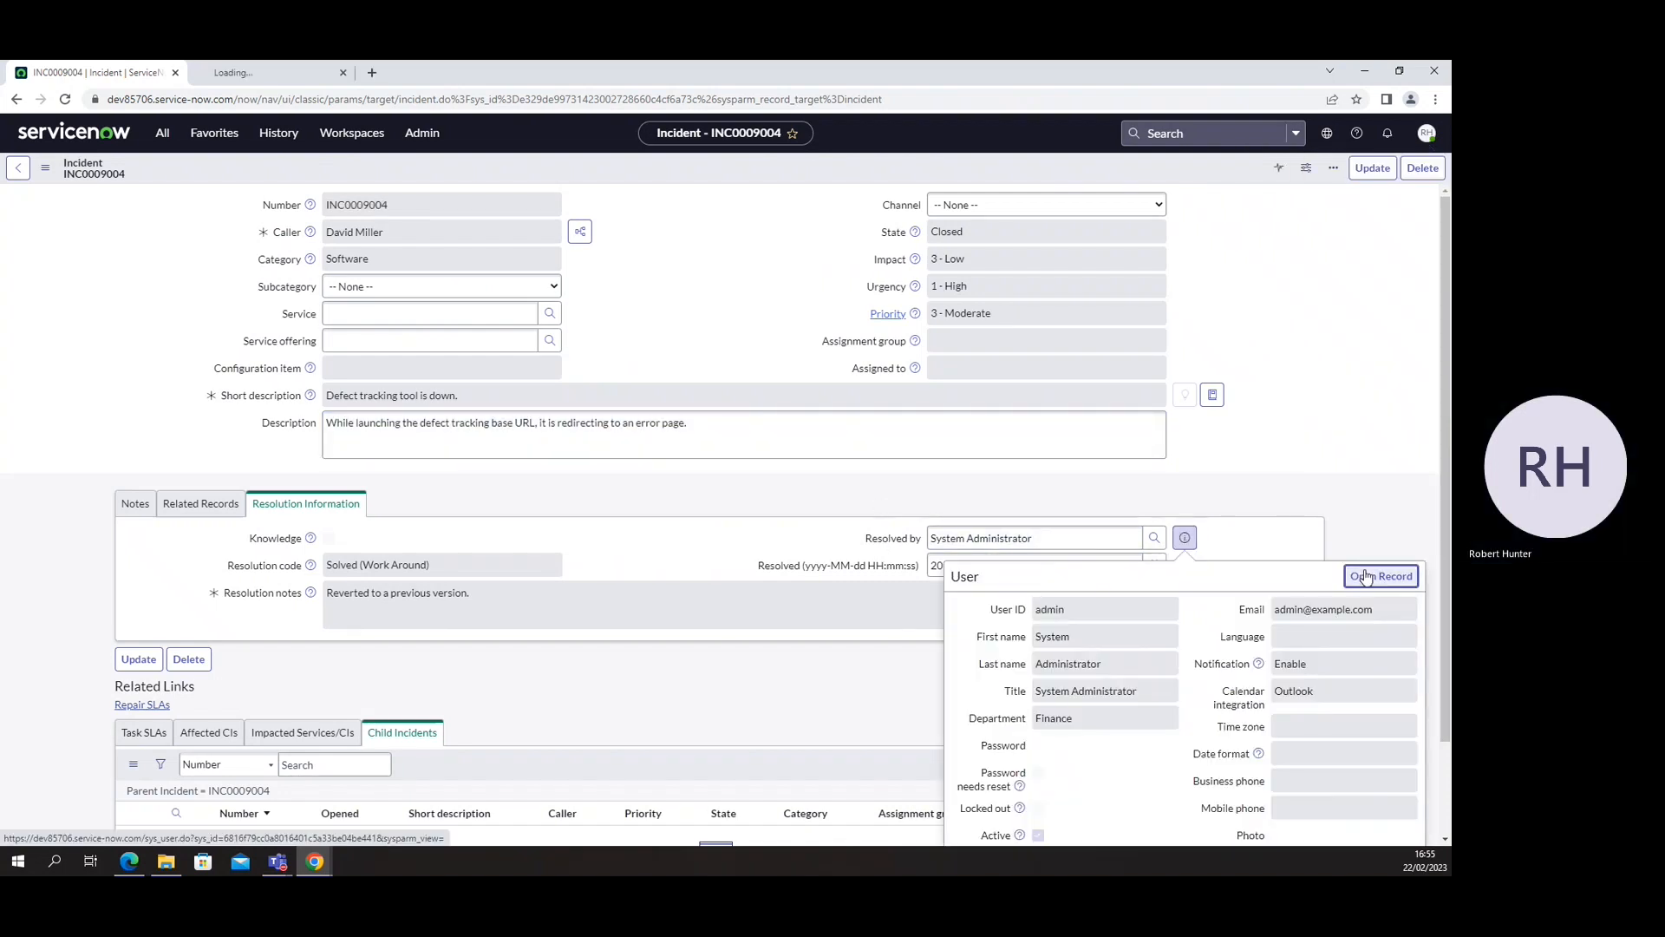
pyautogui.click(293, 74)
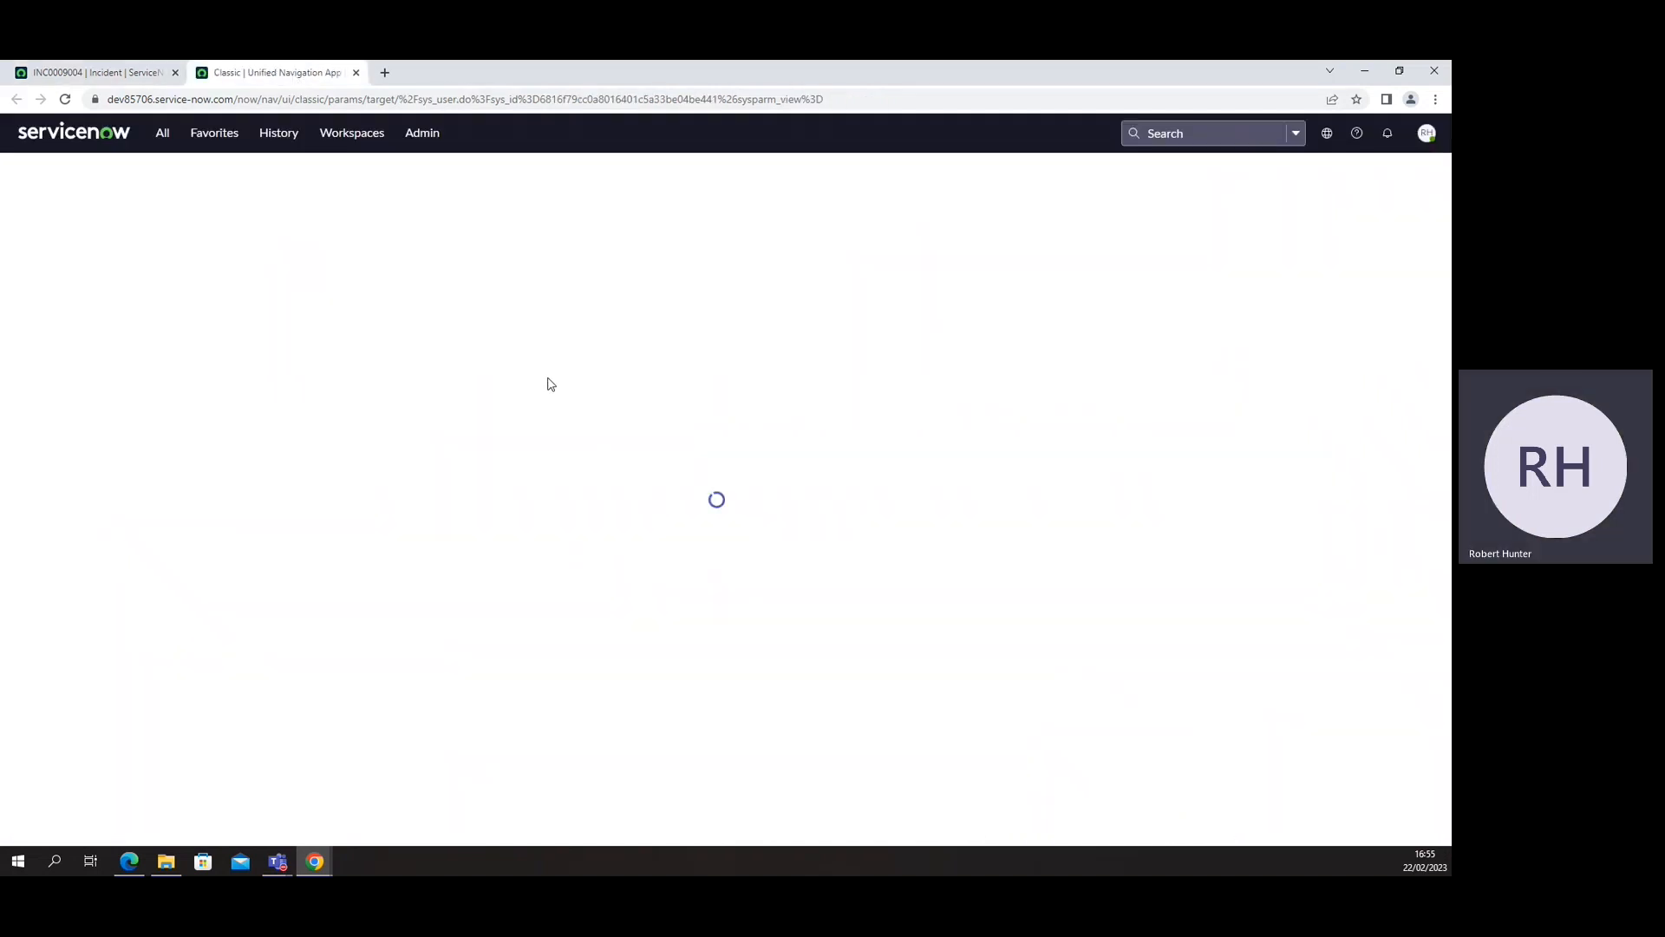